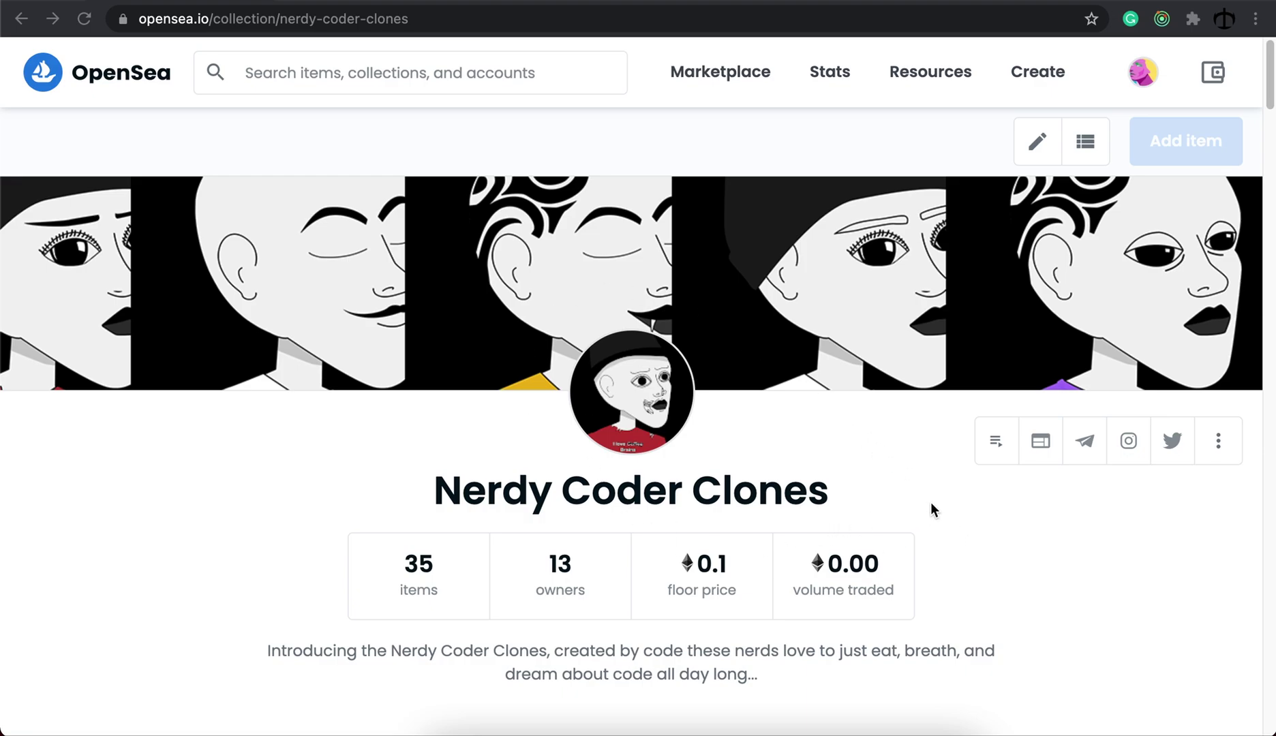
Switch to the nerdycoderclones.online mint tab, which shows 1 NCC at 100 MATIC
{"action": "left_click", "coordinate": [884, 2]}
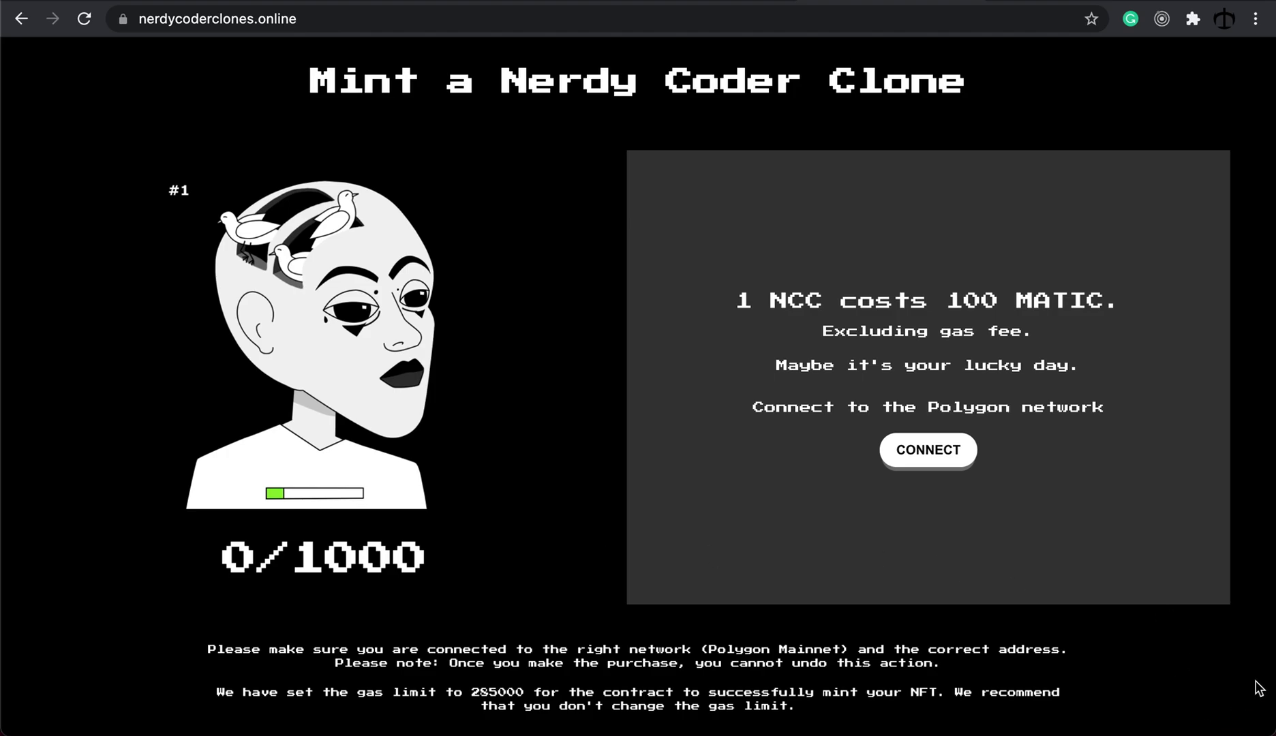
Shrink the browser window and connect the wallet on the mint page, bringing up MetaMask's account request
{"action": "mouse_move", "coordinate": [1269, 723]}
{"action": "left_mouse_down"}
{"action": "mouse_move", "coordinate": [508, 726]}
{"action": "mouse_move", "coordinate": [1268, 729]}
{"action": "mouse_move", "coordinate": [490, 713]}
{"action": "mouse_move", "coordinate": [1271, 733]}
{"action": "left_mouse_up"}
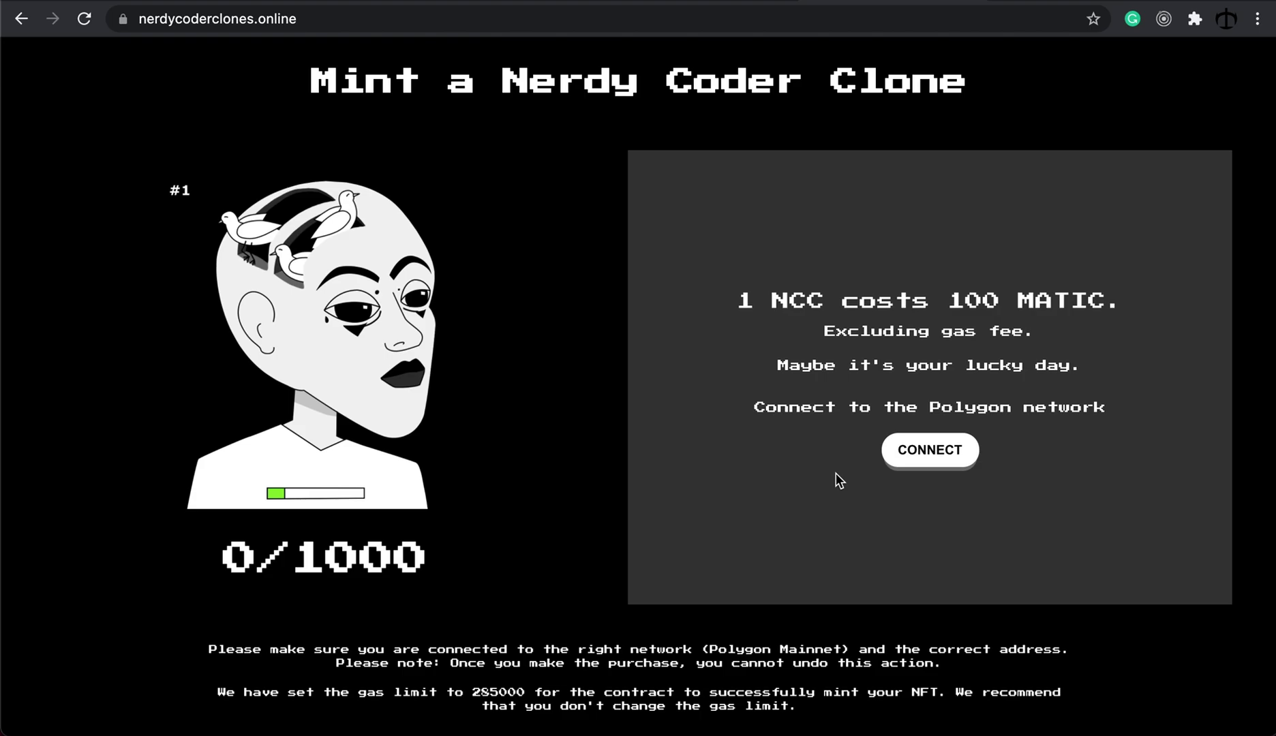
{"action": "left_click", "coordinate": [935, 450]}
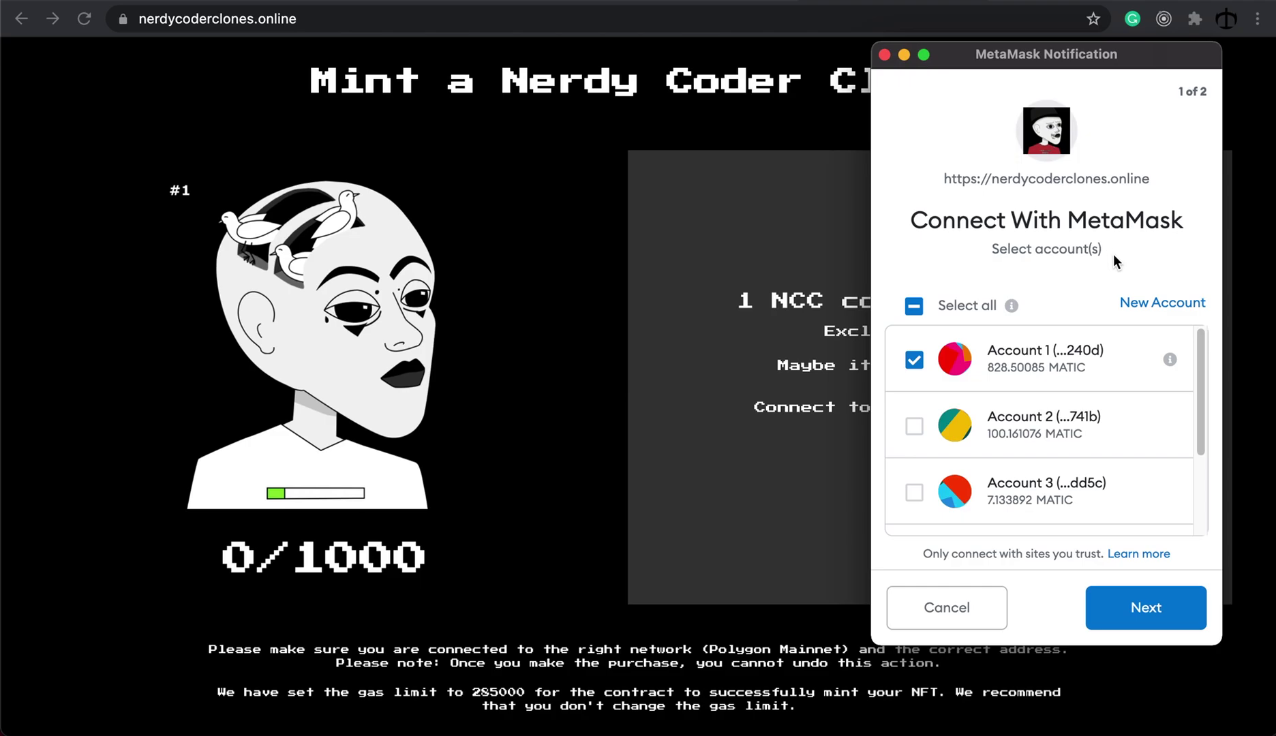
Connect Account 1, then start a 100 MATIC mint of one clone and reject the transaction
{"action": "left_click", "coordinate": [1159, 625]}
{"action": "left_click", "coordinate": [1146, 607]}
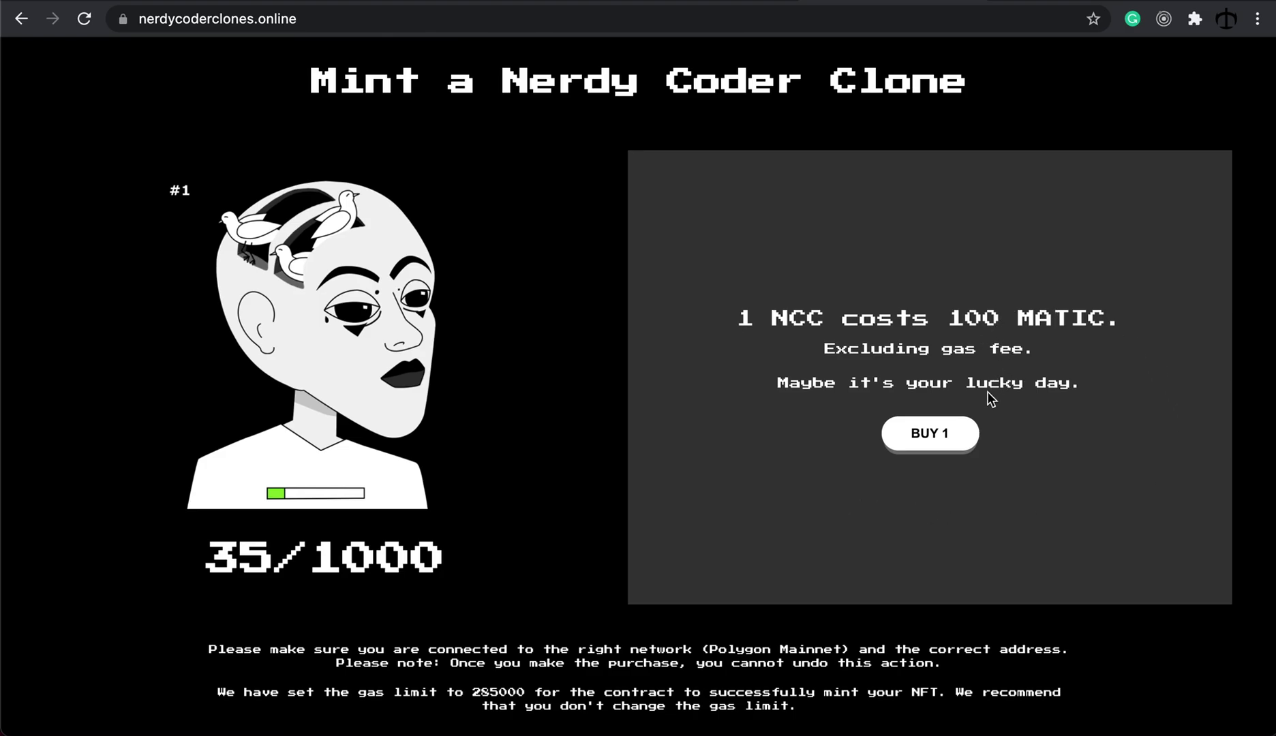
{"action": "left_click", "coordinate": [937, 440]}
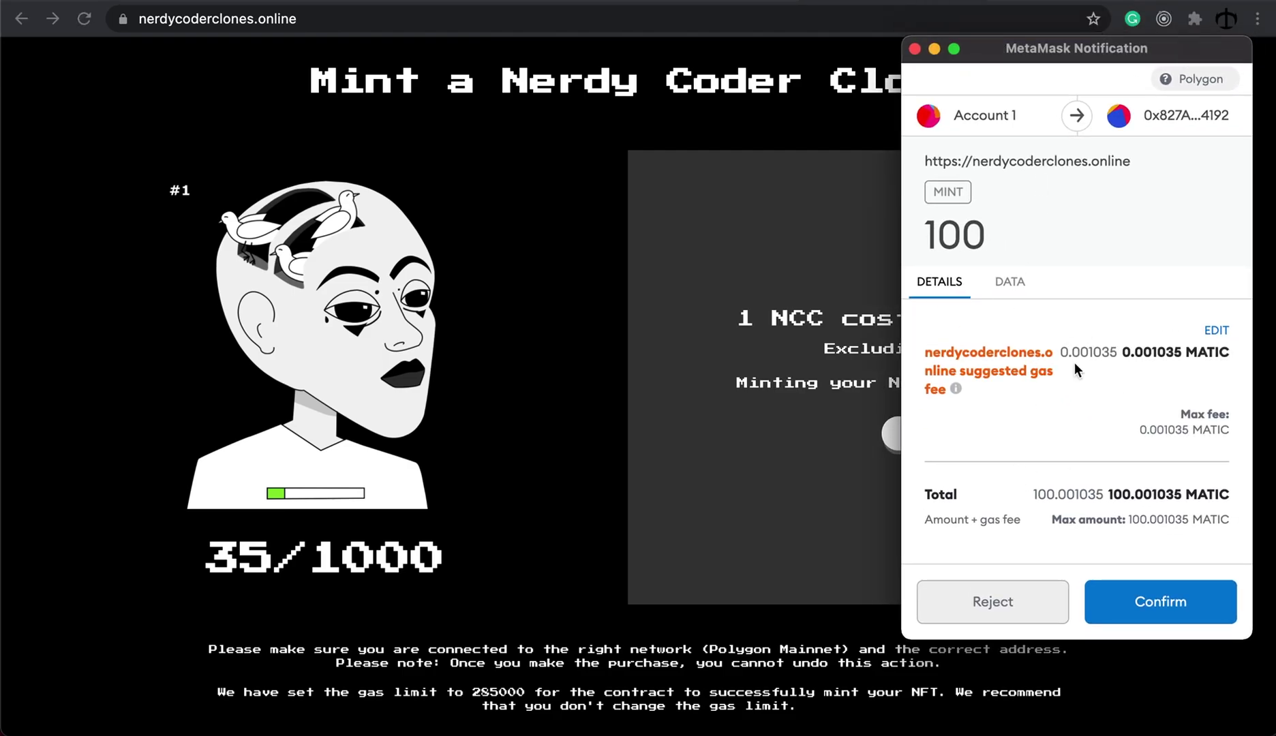
{"action": "left_click", "coordinate": [1043, 622]}
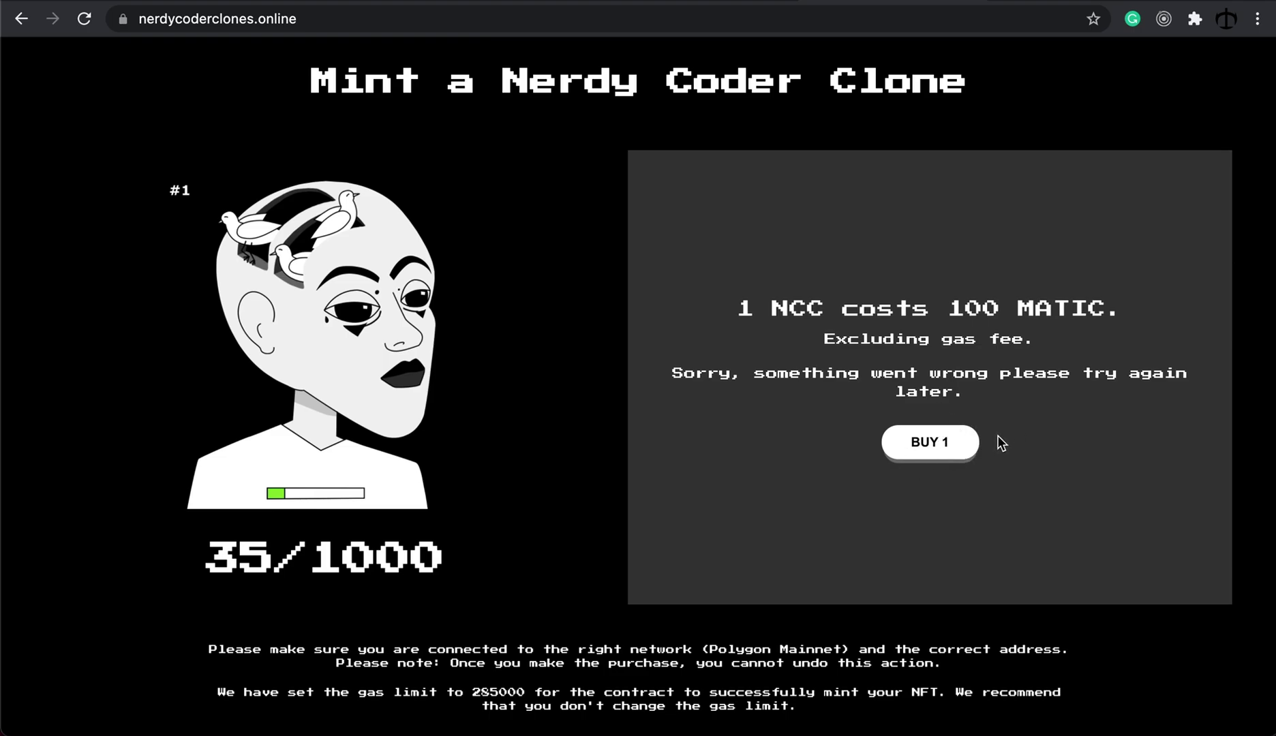
Disconnect Account 1 from nerdycoderclones.online in MetaMask, then retry buying one clone
{"action": "left_click", "coordinate": [1193, 22]}
{"action": "left_click", "coordinate": [1009, 237]}
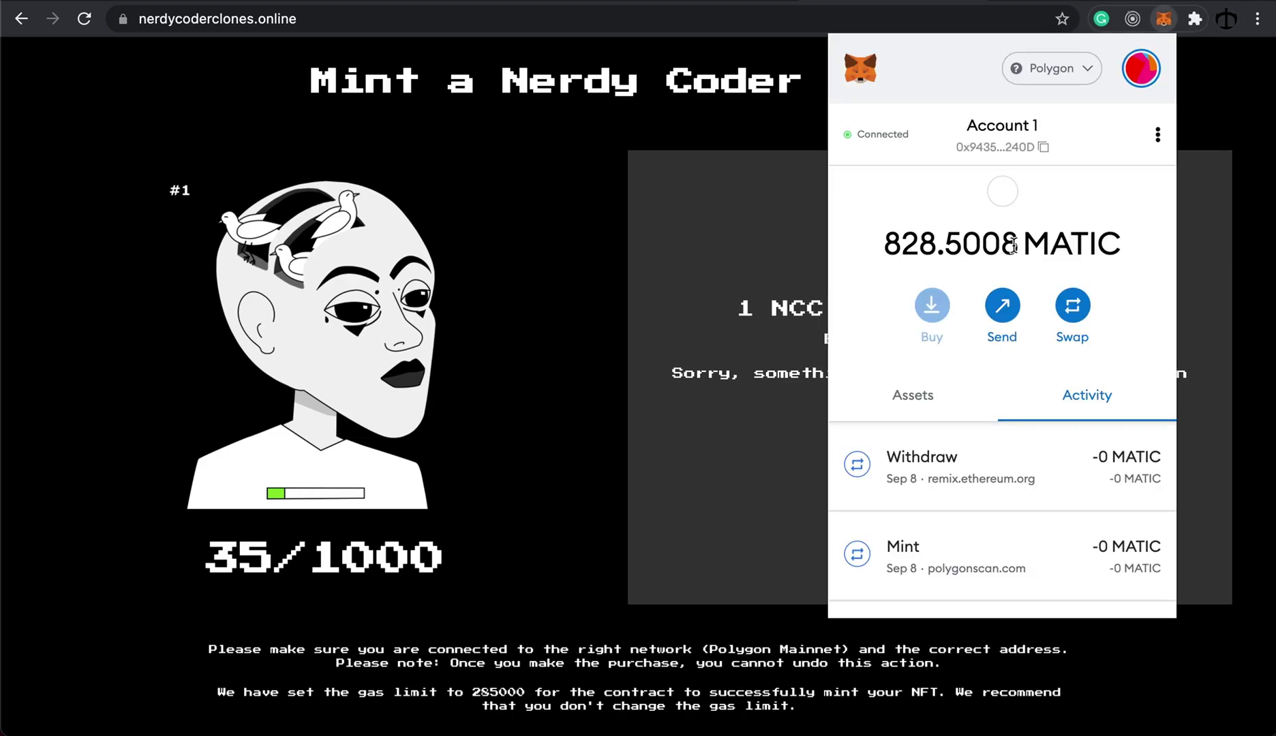
{"action": "left_click", "coordinate": [890, 139]}
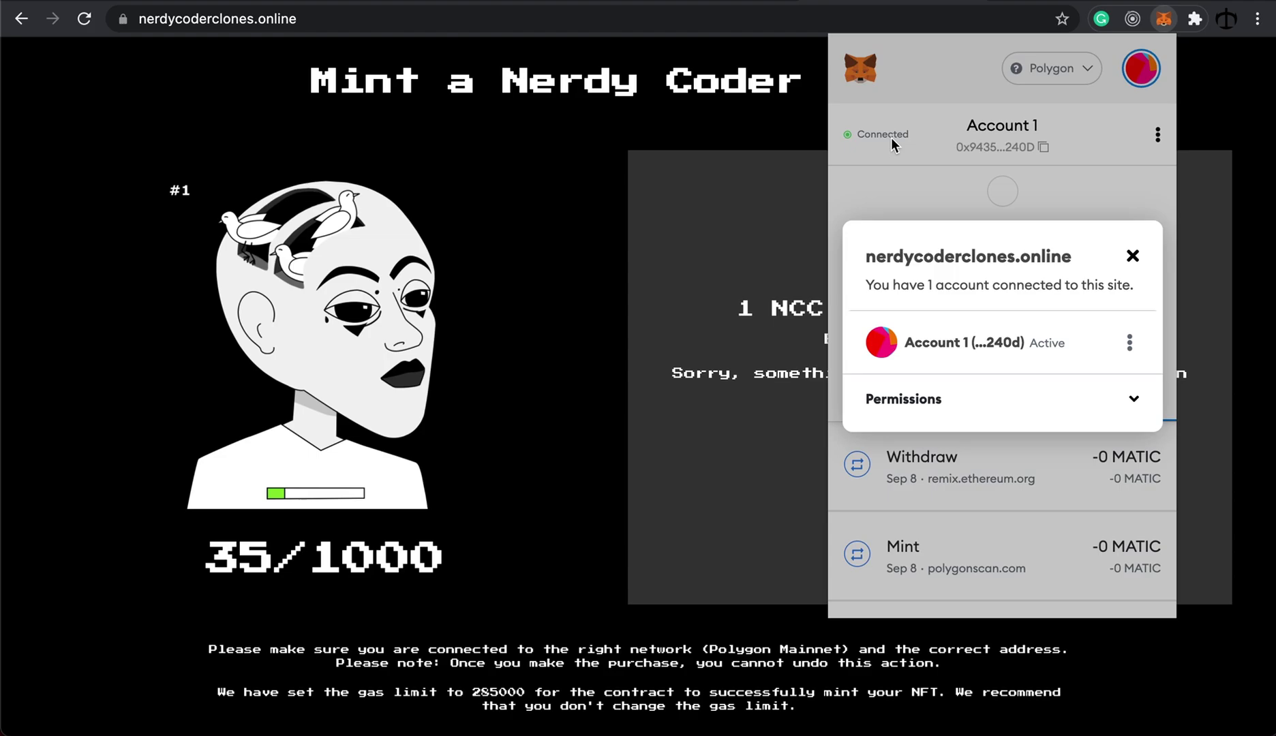
{"action": "left_click", "coordinate": [1129, 344]}
{"action": "left_click", "coordinate": [1039, 382]}
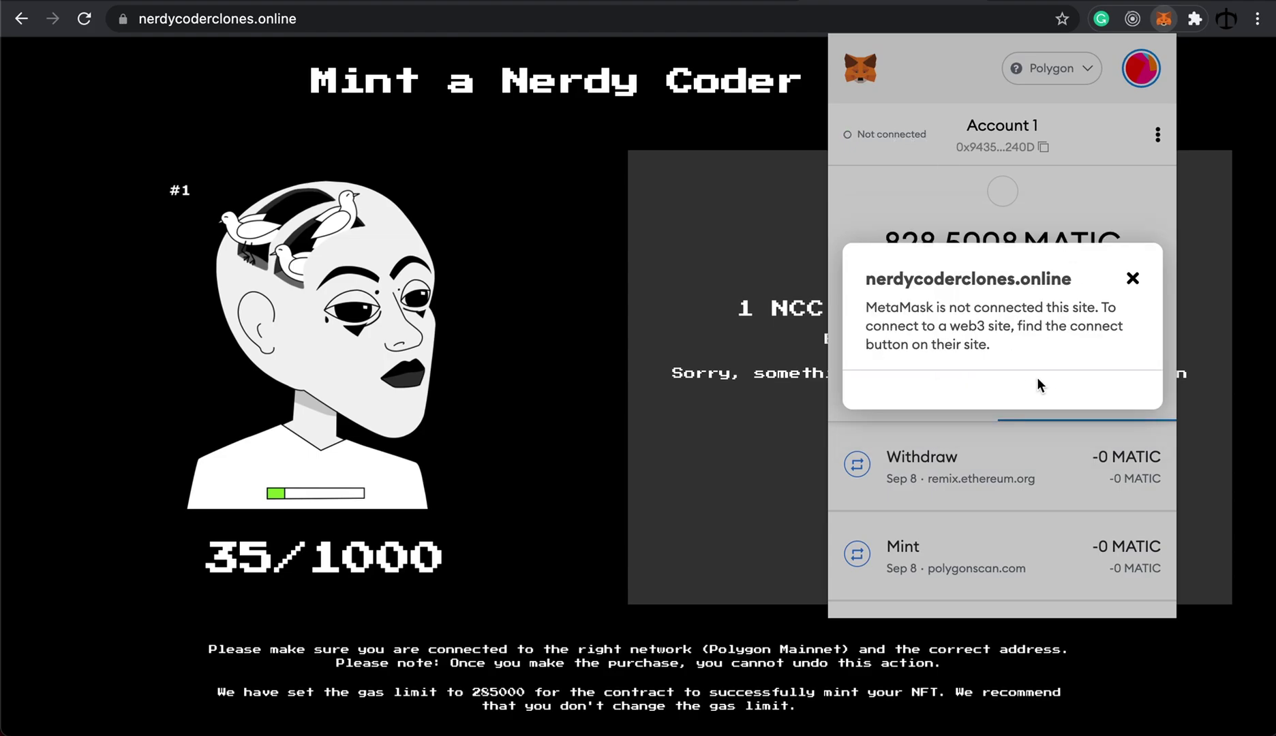
{"action": "left_click", "coordinate": [1131, 280]}
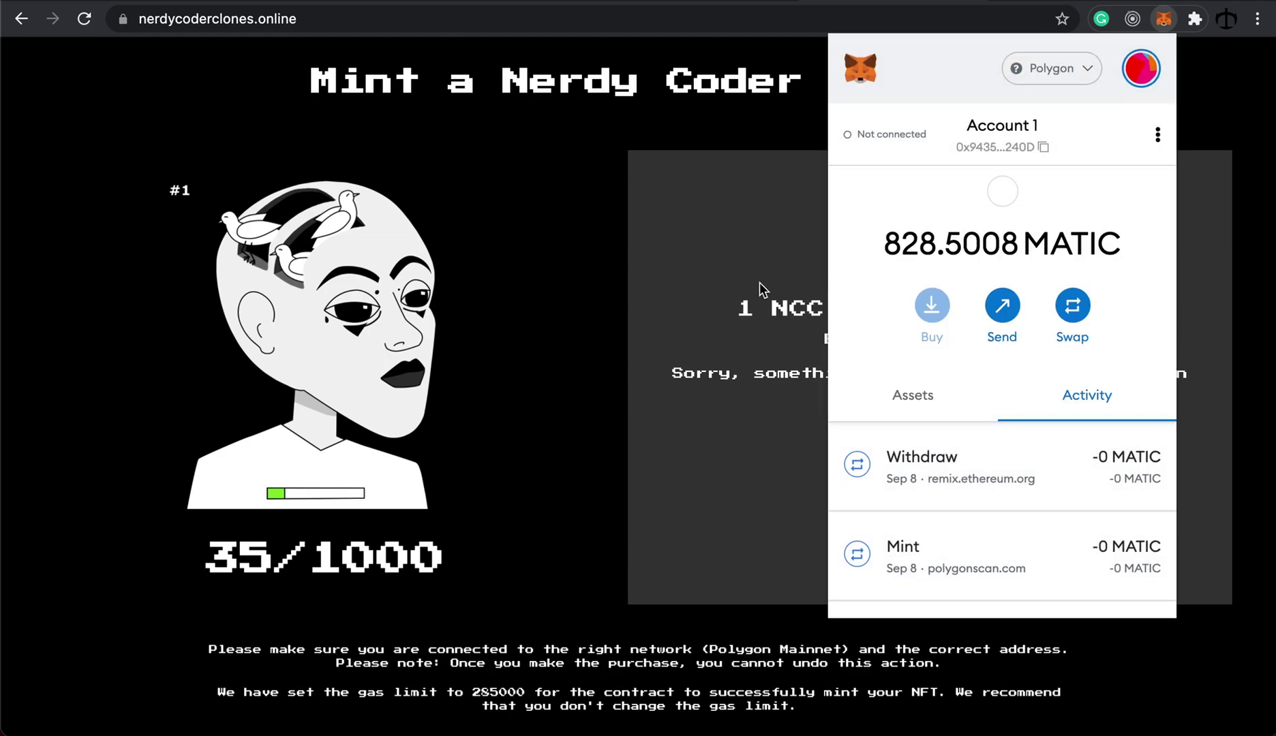
{"action": "left_click", "coordinate": [759, 283]}
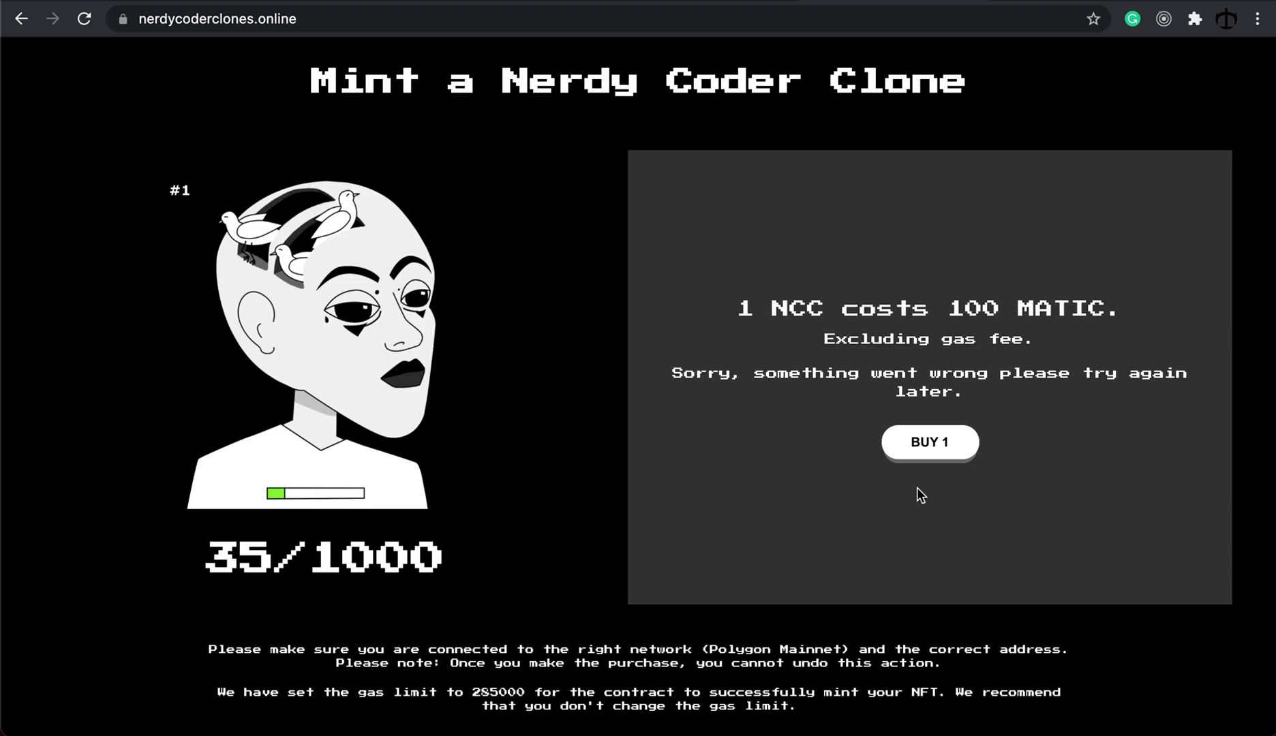
{"action": "left_click", "coordinate": [924, 450]}
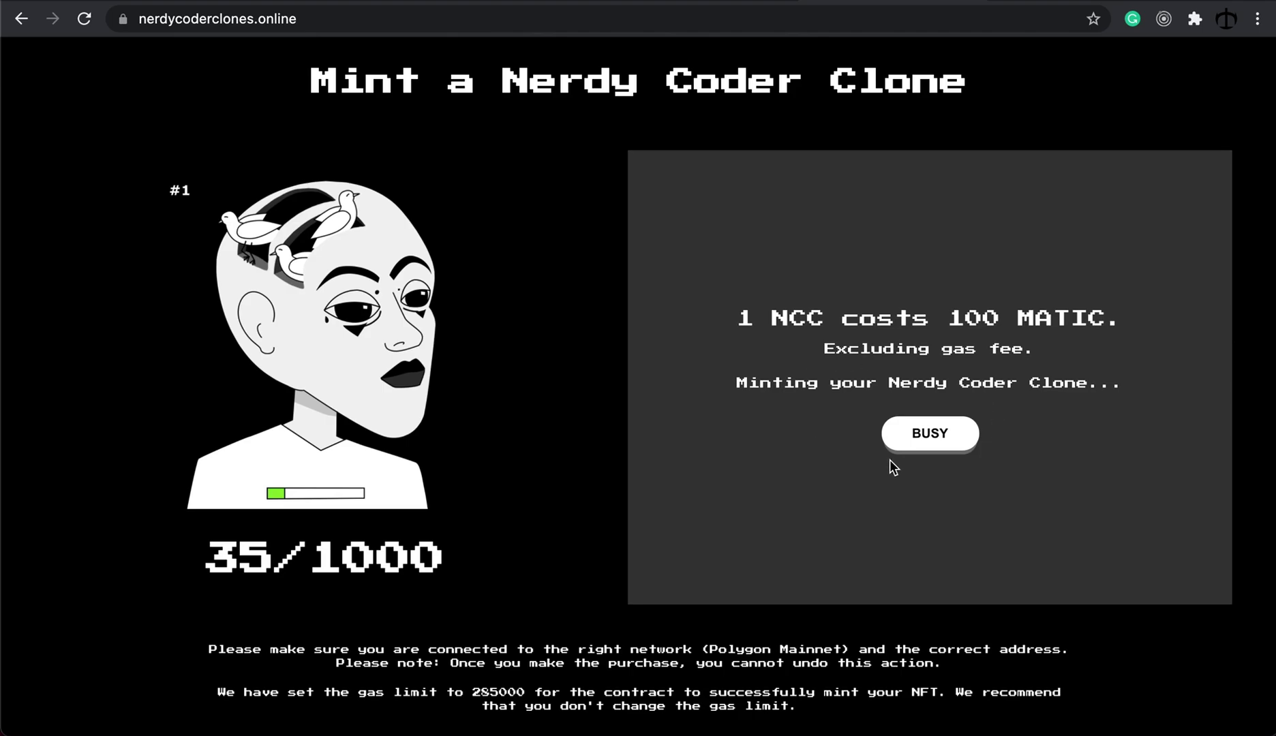
View Account 1's connected sites in MetaMask, cancel a manual connection to the current site, and close the wallet
{"action": "left_click", "coordinate": [1194, 19]}
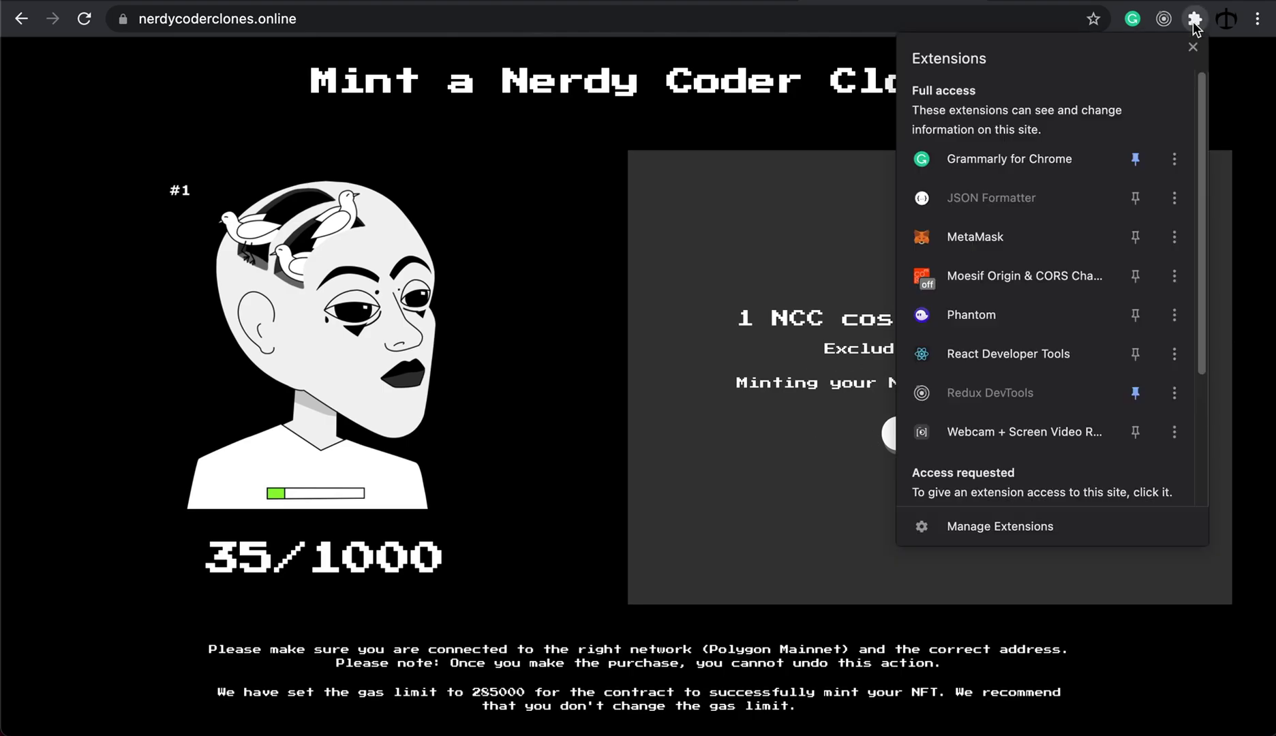
{"action": "left_click", "coordinate": [990, 230]}
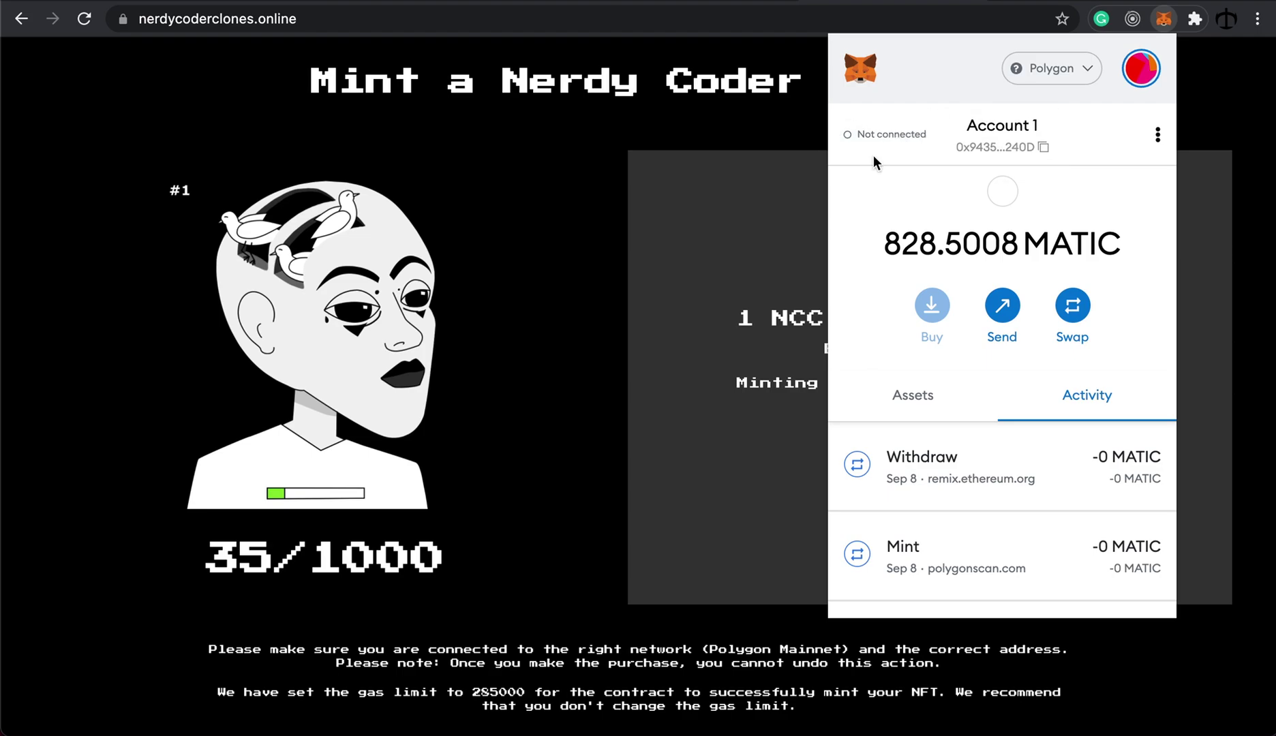
{"action": "left_click", "coordinate": [700, 242]}
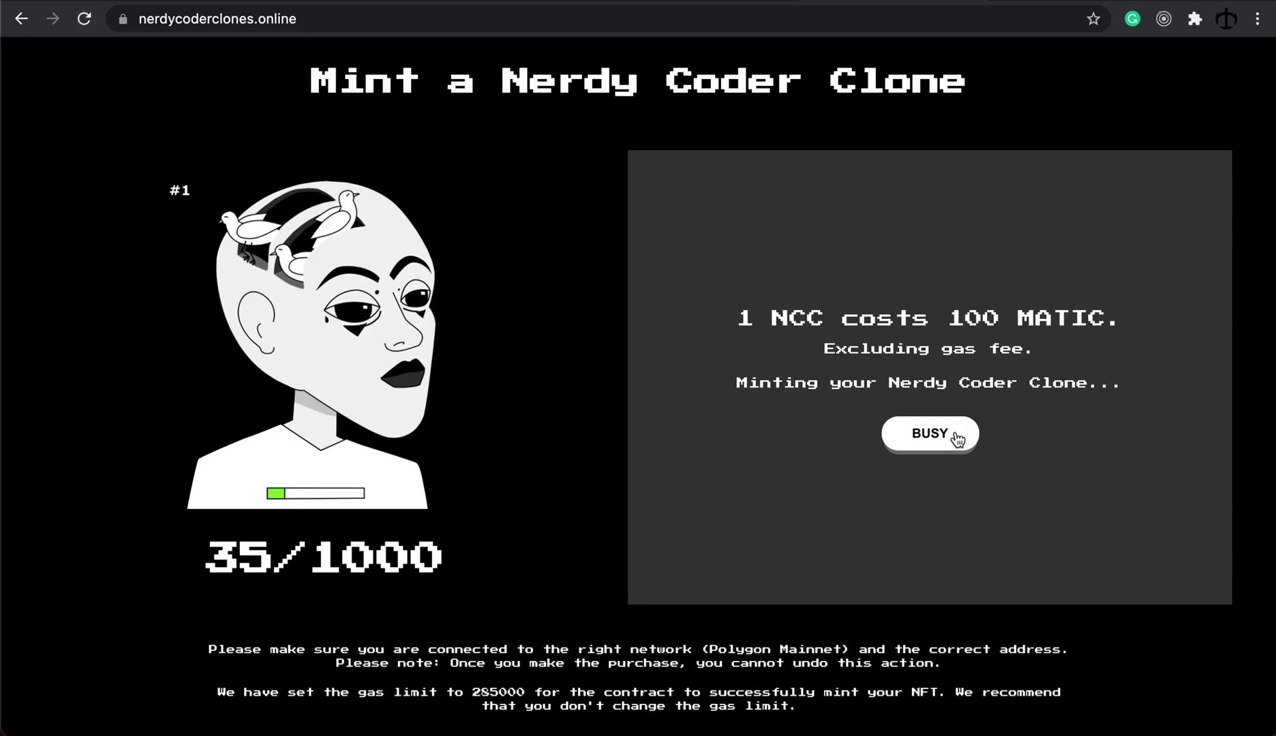
{"action": "left_click", "coordinate": [1198, 26]}
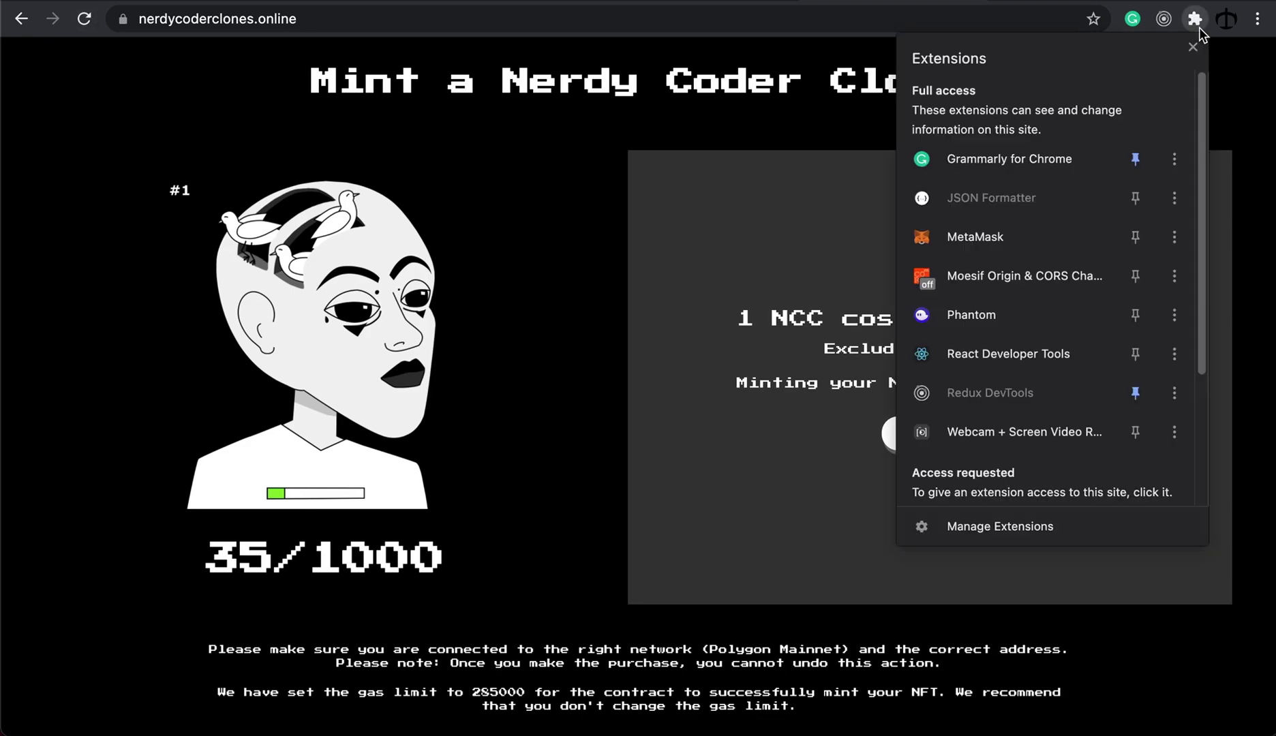
{"action": "left_click", "coordinate": [1009, 245]}
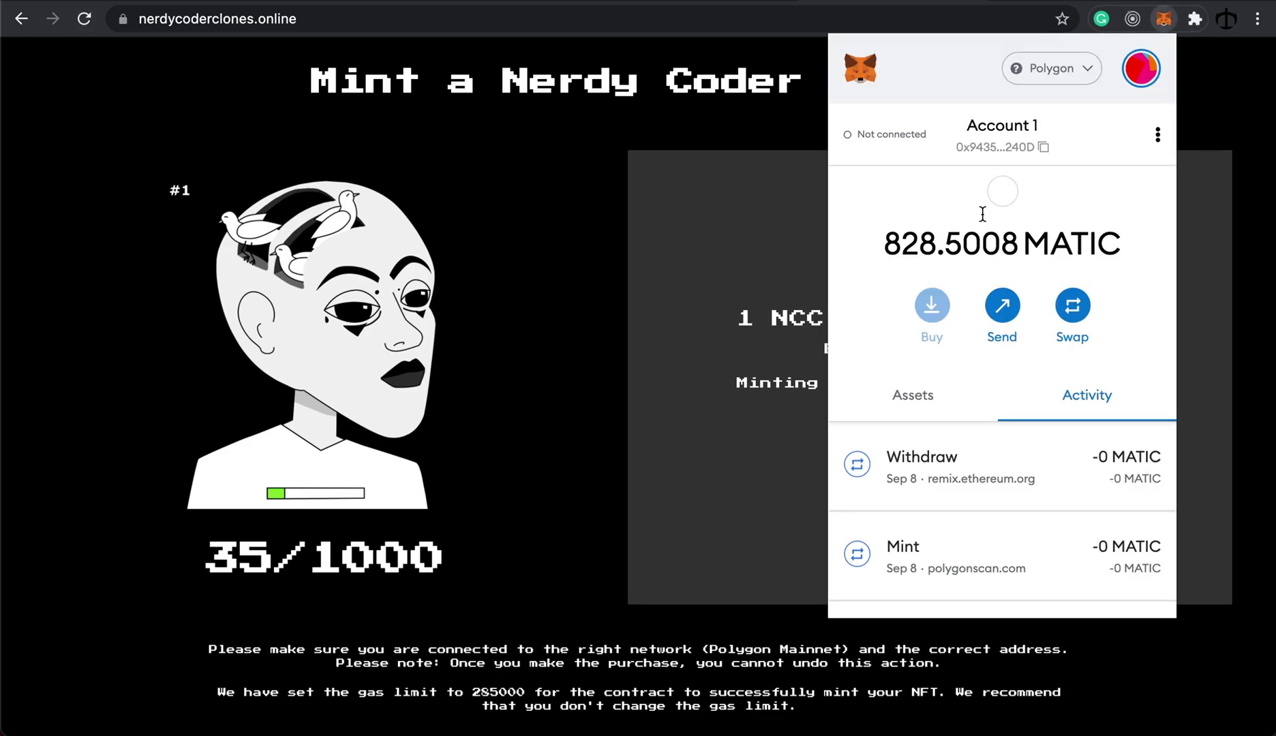
{"action": "left_click", "coordinate": [1157, 134]}
{"action": "left_click", "coordinate": [1085, 317]}
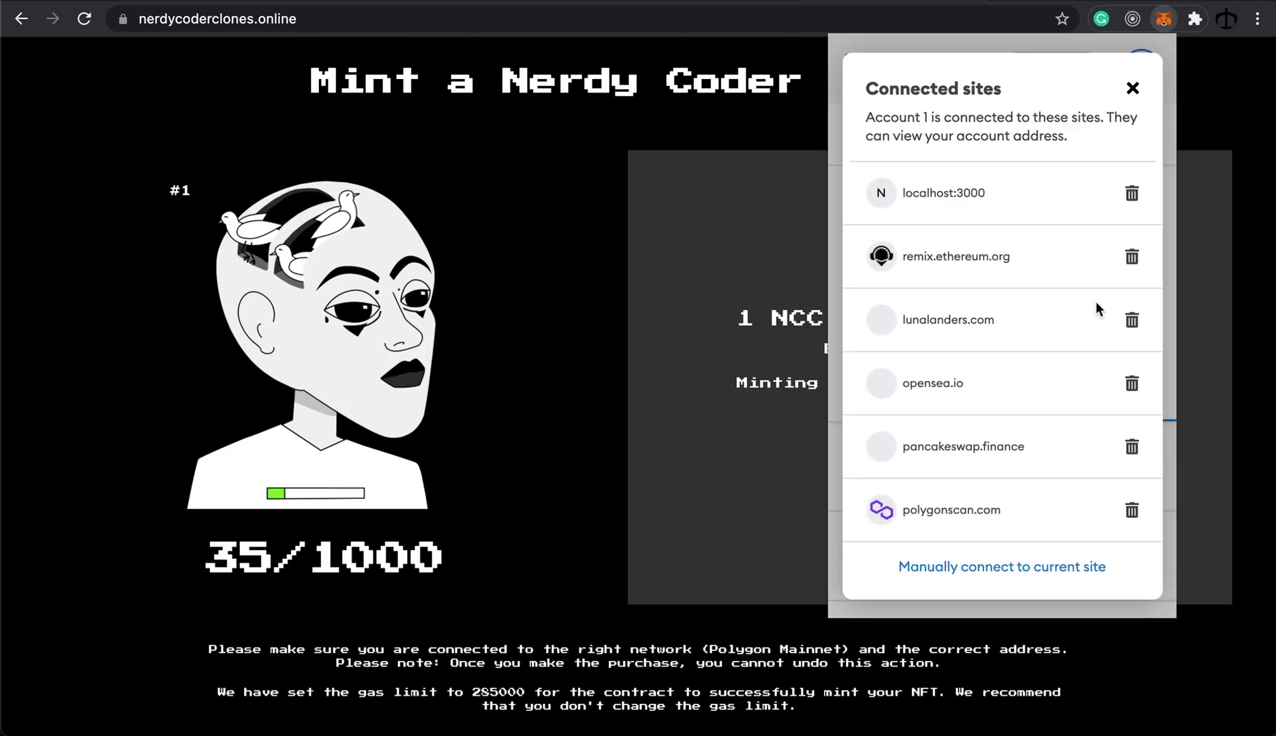
{"action": "left_click", "coordinate": [1029, 564]}
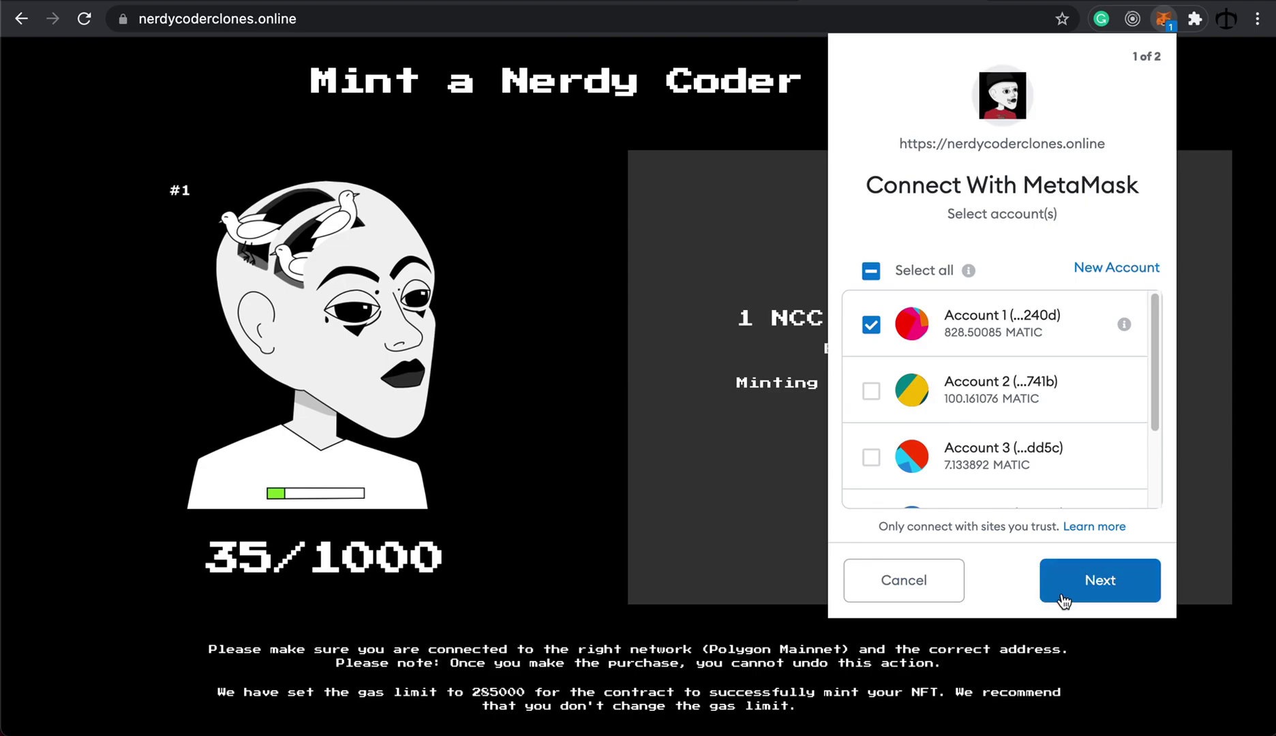
{"action": "left_click", "coordinate": [909, 603]}
{"action": "left_click", "coordinate": [709, 301]}
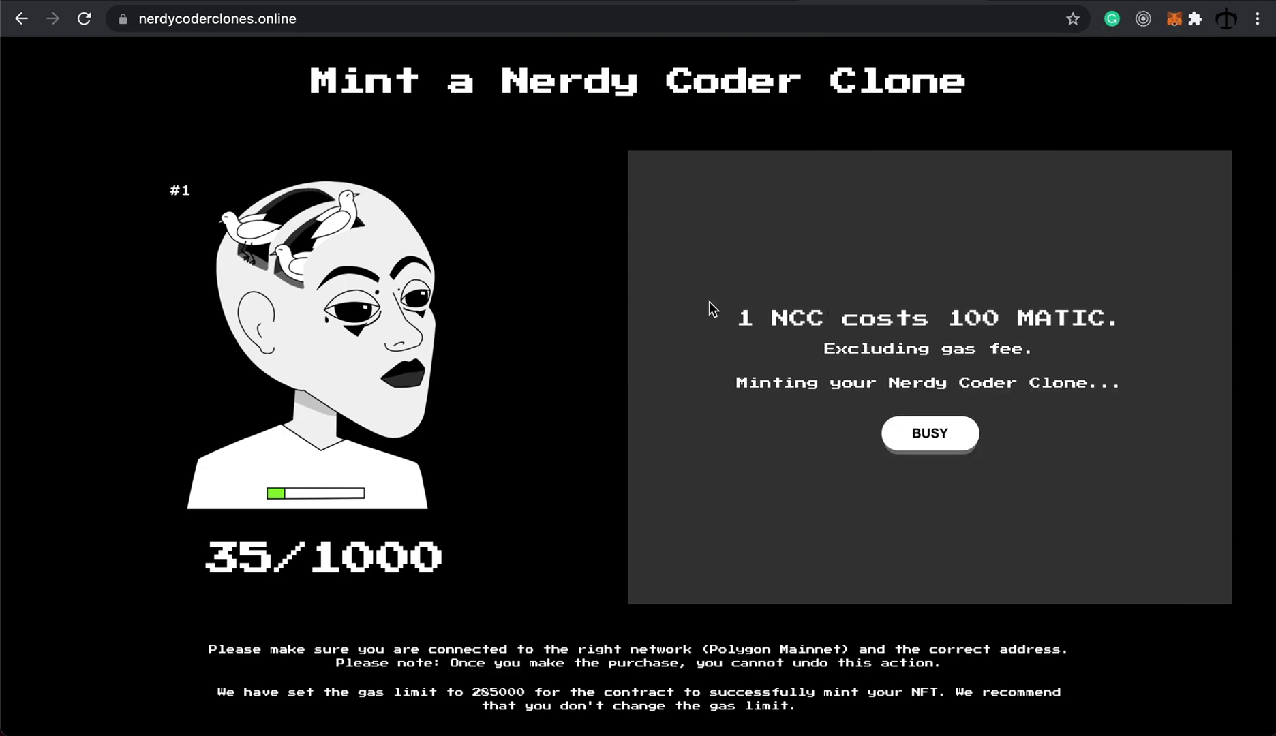
Reload the mint page and reconnect Account 1 through MetaMask's Next and Connect
{"action": "left_click", "coordinate": [84, 18]}
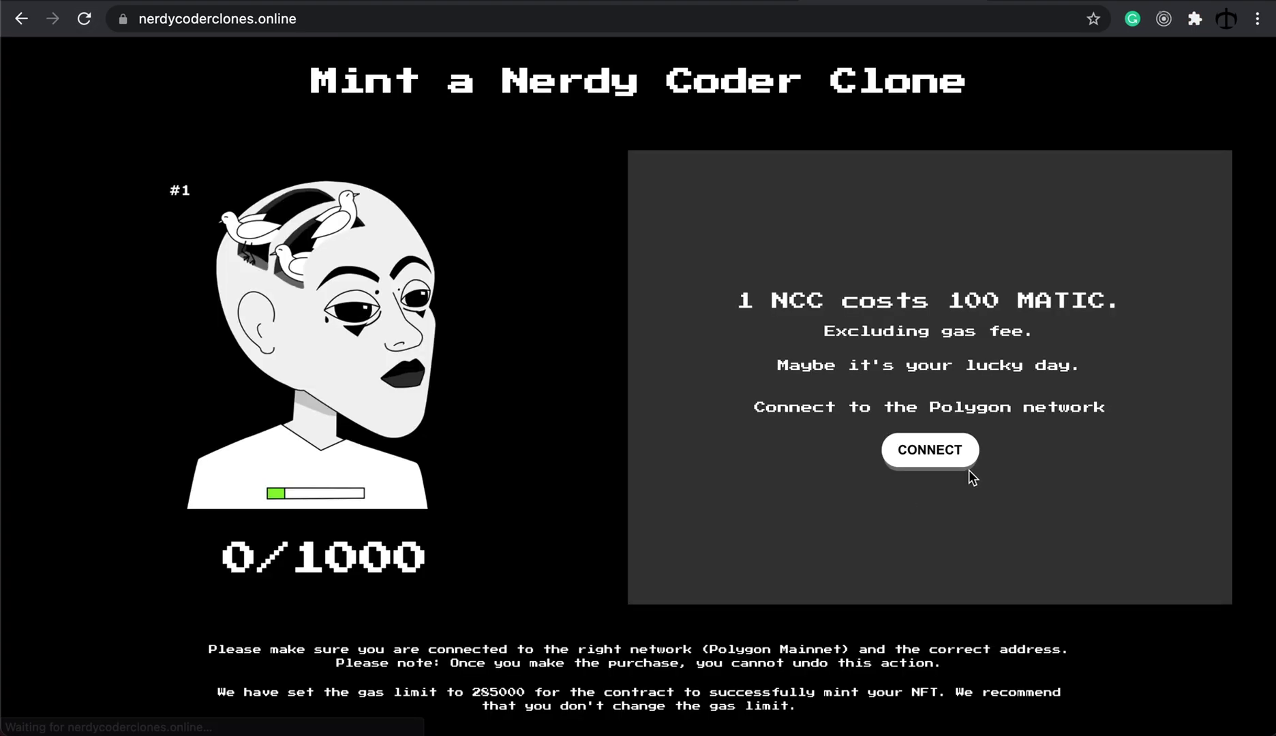
{"action": "left_click", "coordinate": [951, 452]}
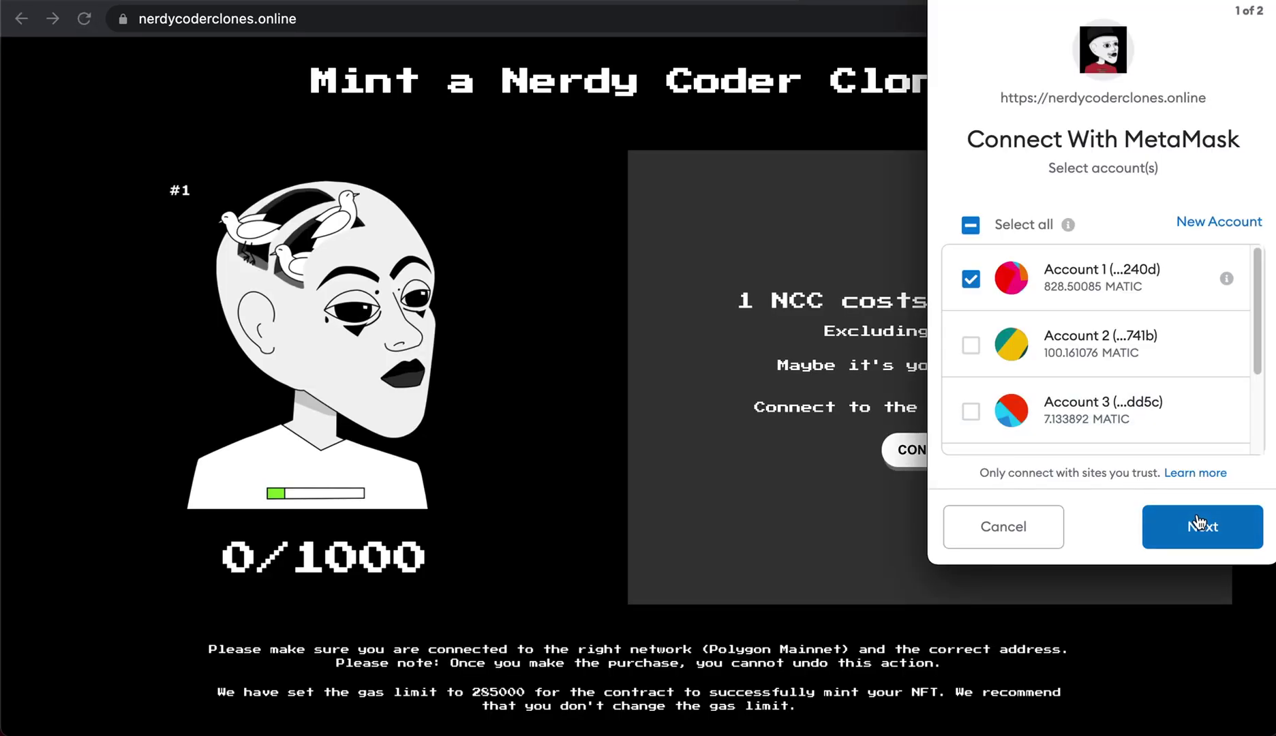
{"action": "left_click", "coordinate": [1202, 535]}
{"action": "left_click", "coordinate": [1228, 532]}
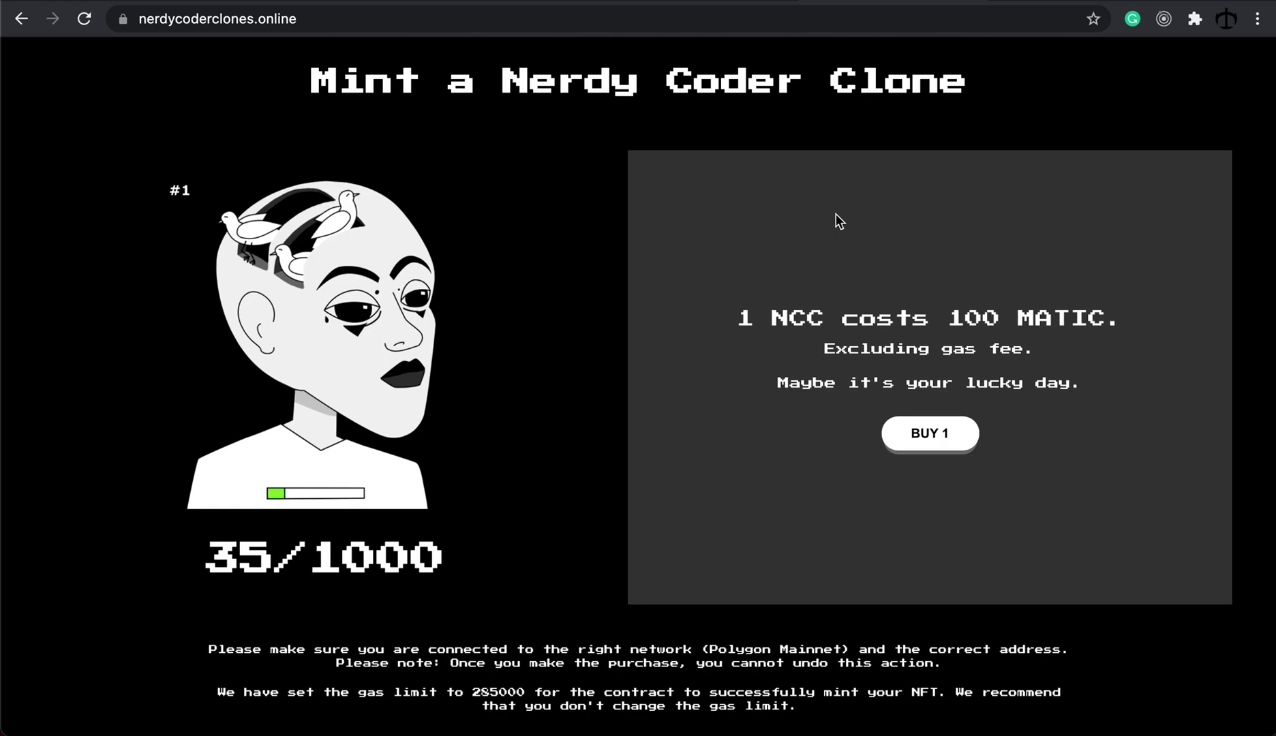
Browse the HashLips Twitter profile, then scroll through its creator's personal profile
{"action": "left_click", "coordinate": [717, 5]}
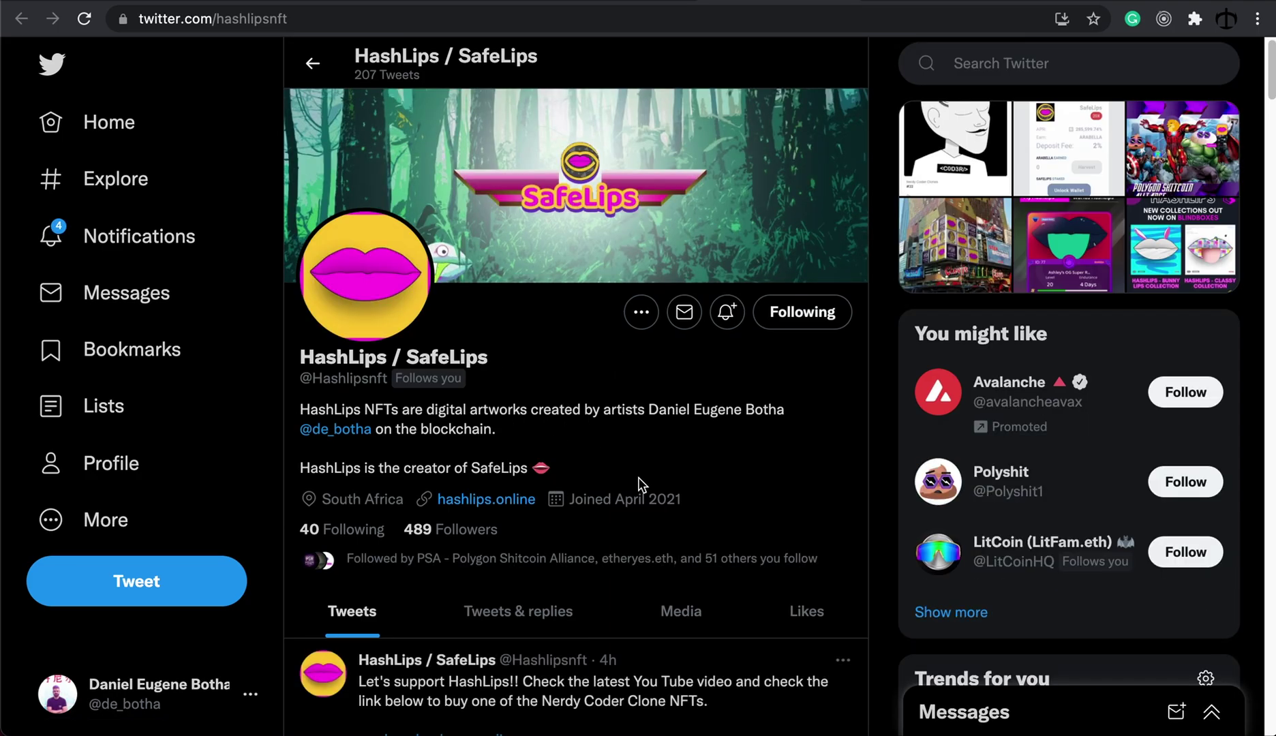
{"action": "left_click", "coordinate": [339, 440]}
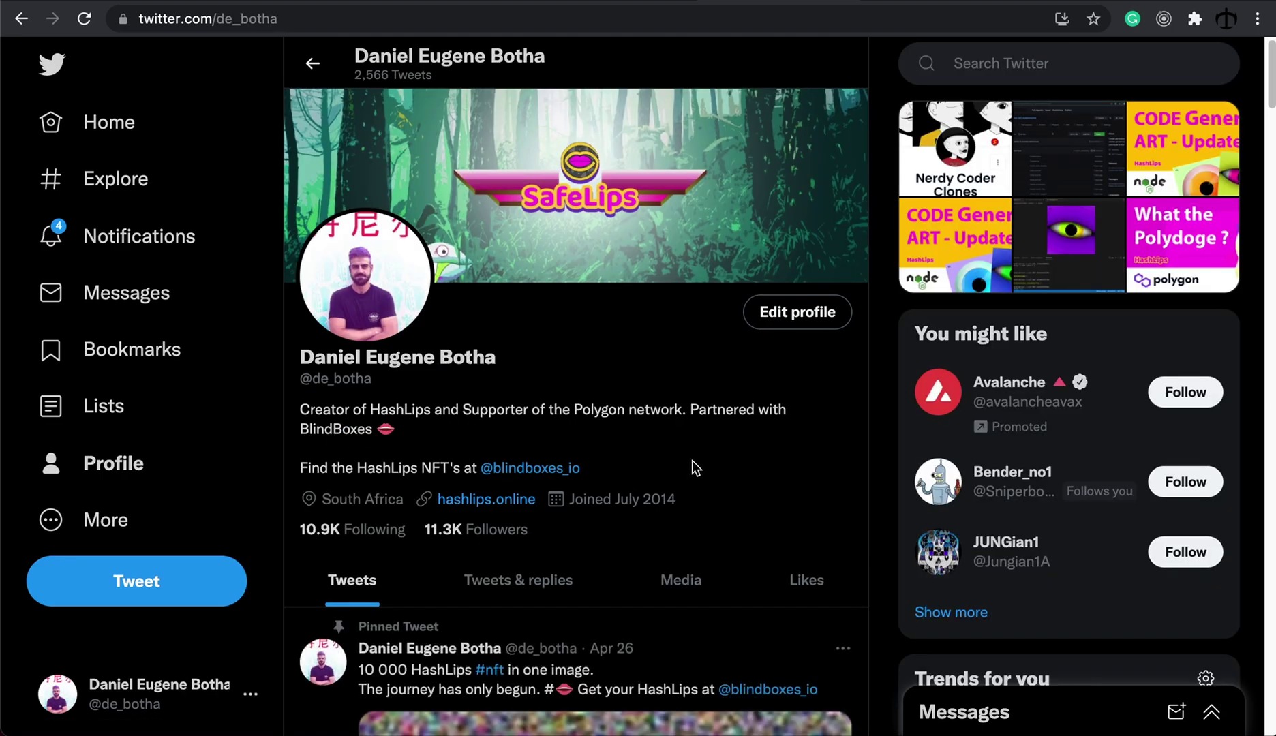
{"action": "scroll", "coordinate": [705, 422], "scroll_direction": "down", "scroll_amount": 4}
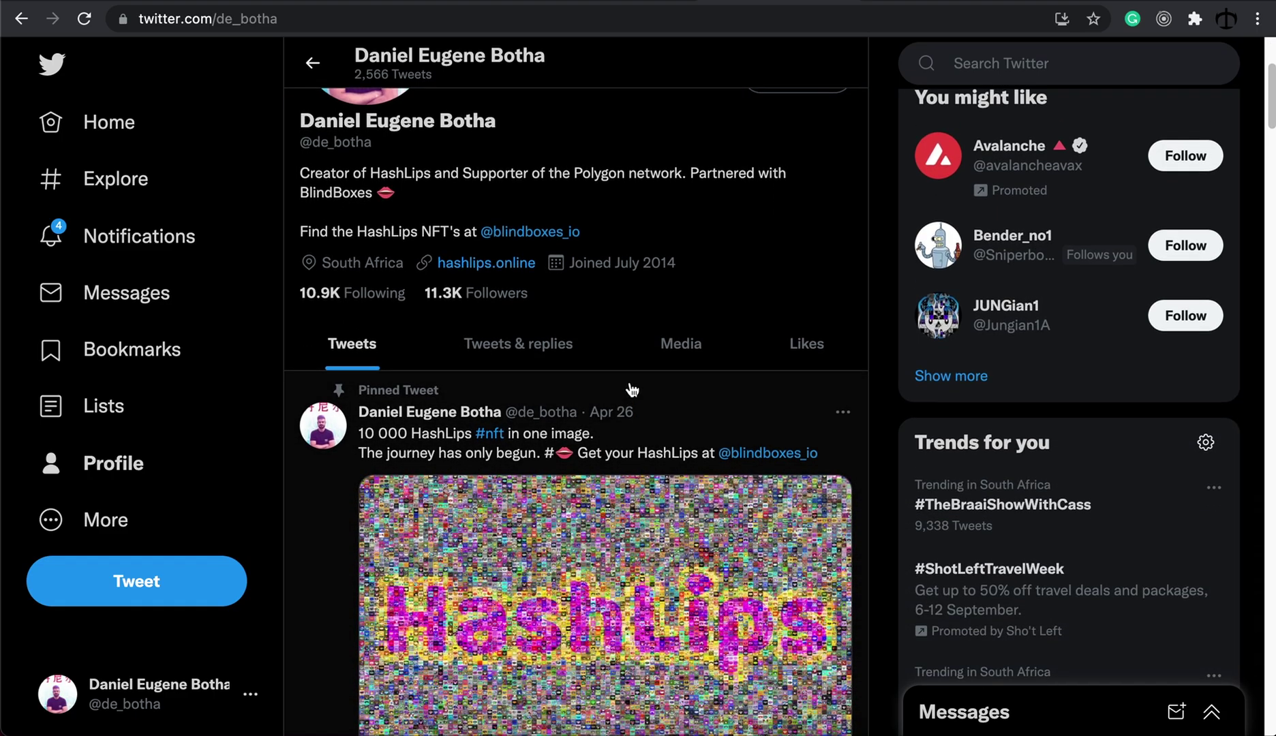
{"action": "scroll", "coordinate": [632, 389], "scroll_direction": "down", "scroll_amount": 12}
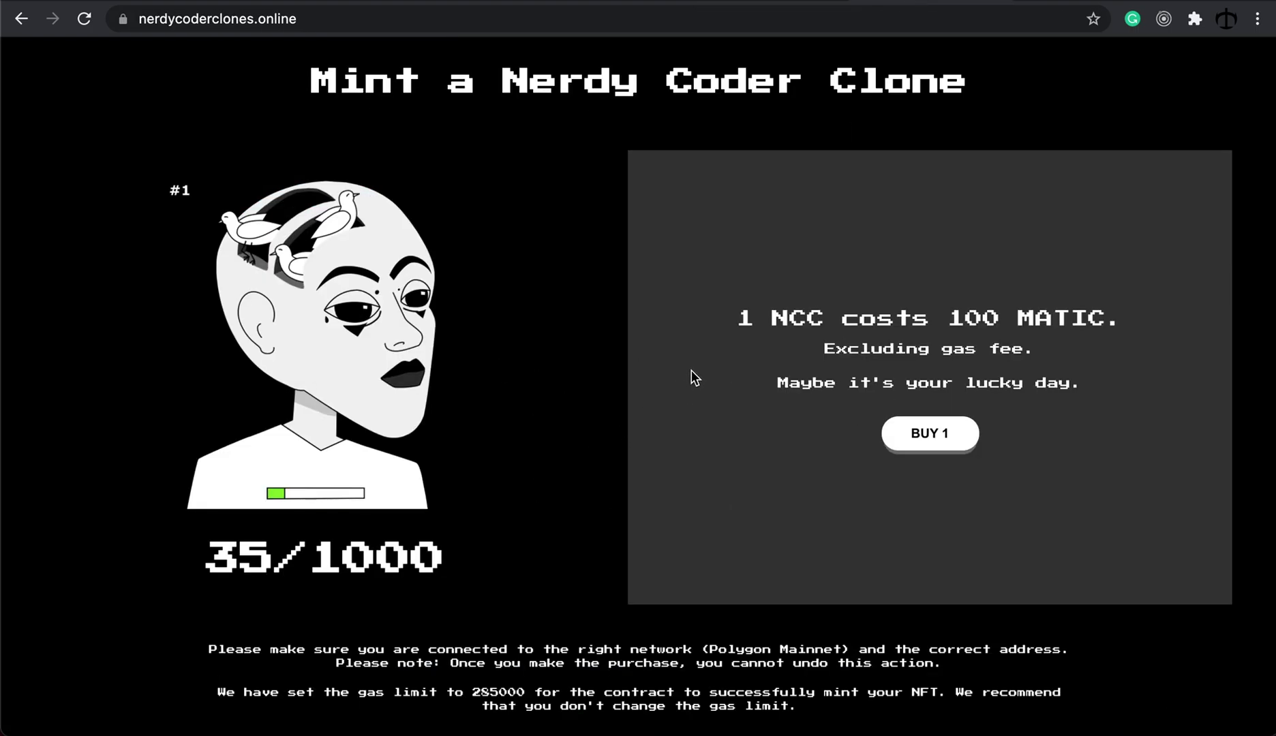
Switch to the HashLips GitHub profile and open the generative-art-node repository
{"action": "left_click", "coordinate": [1051, 1]}
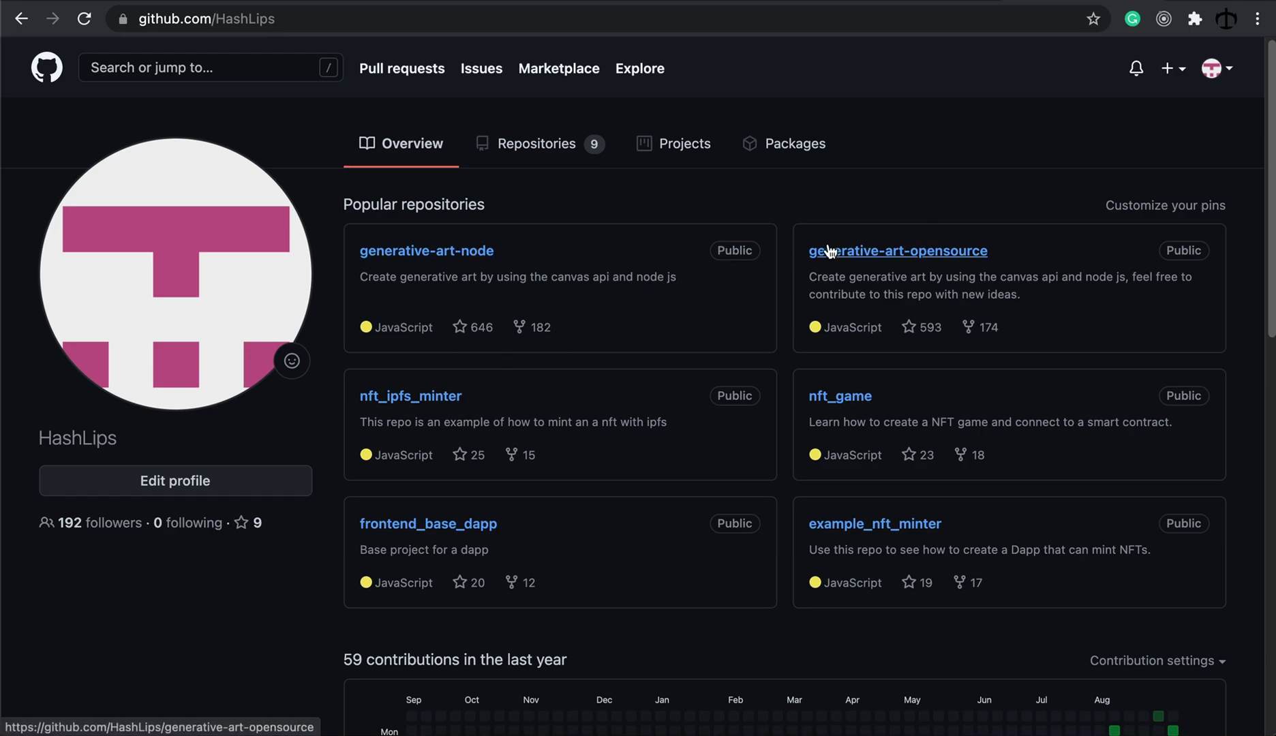
{"action": "left_click", "coordinate": [440, 261]}
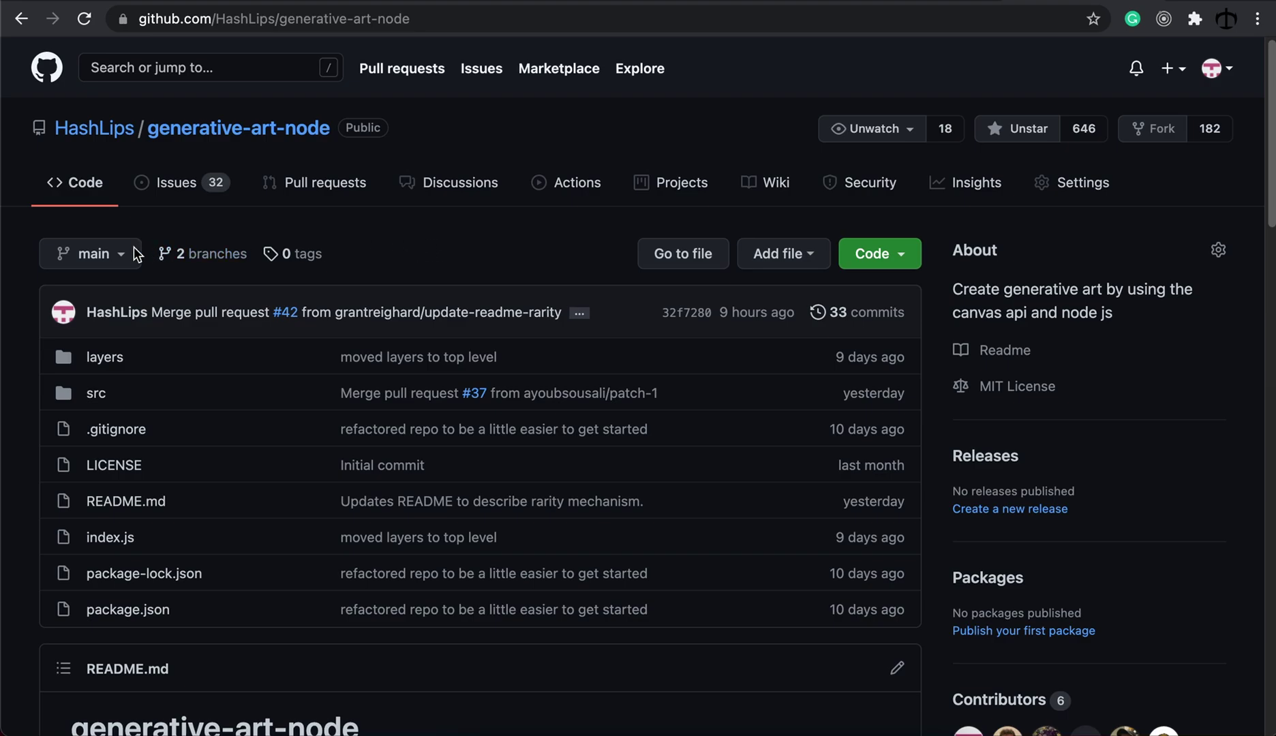
{"action": "left_click", "coordinate": [99, 265]}
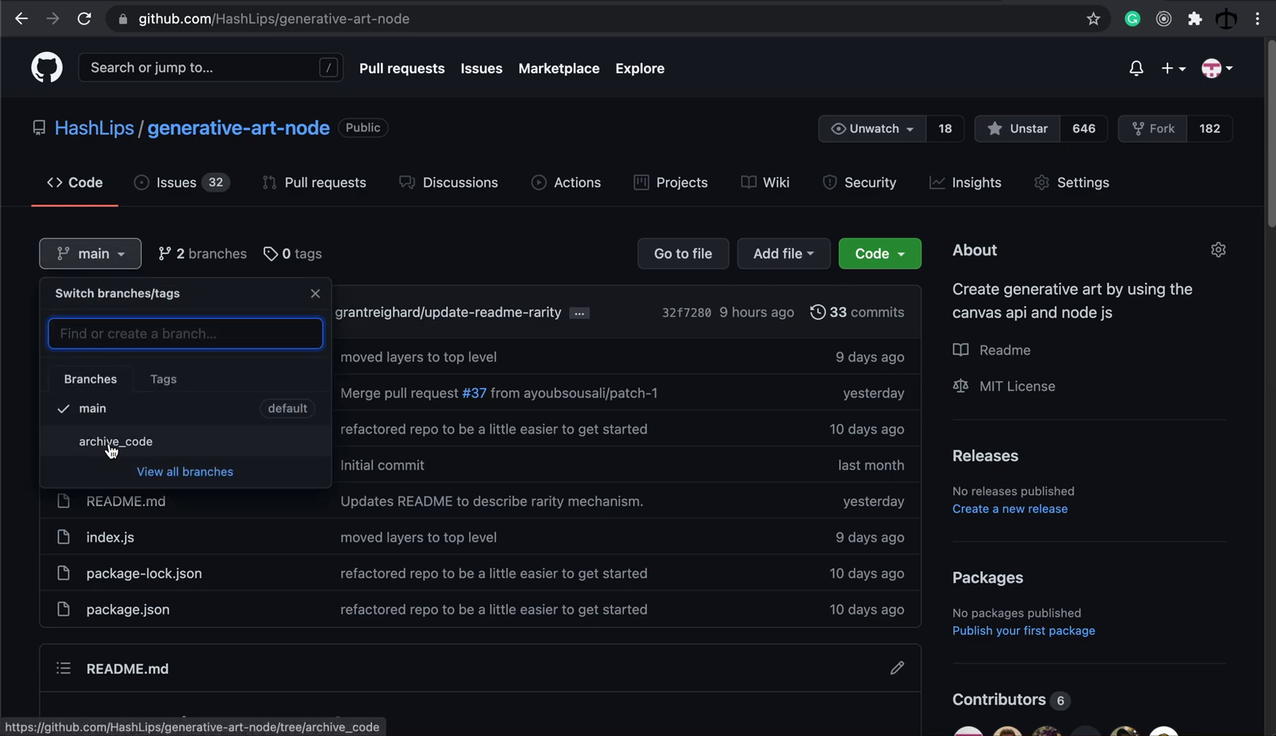
{"action": "left_click", "coordinate": [272, 443]}
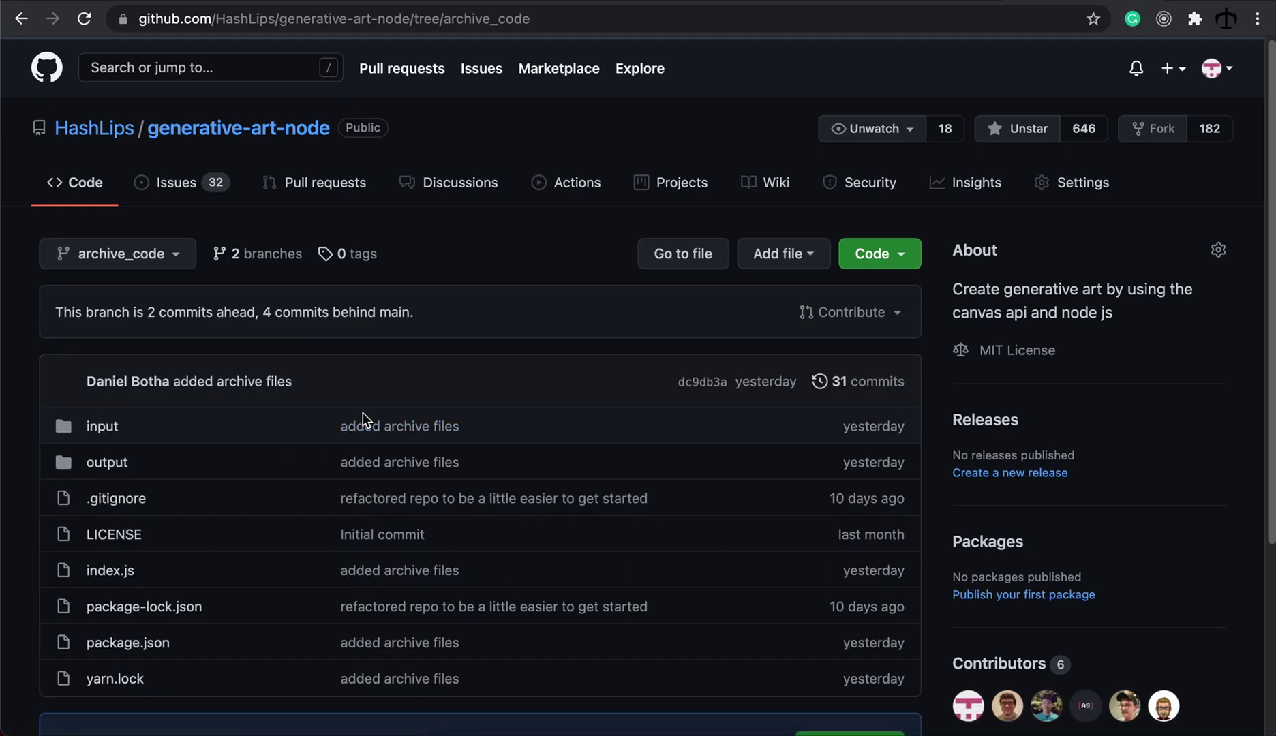
{"action": "scroll", "coordinate": [176, 327], "scroll_direction": "down", "scroll_amount": 2}
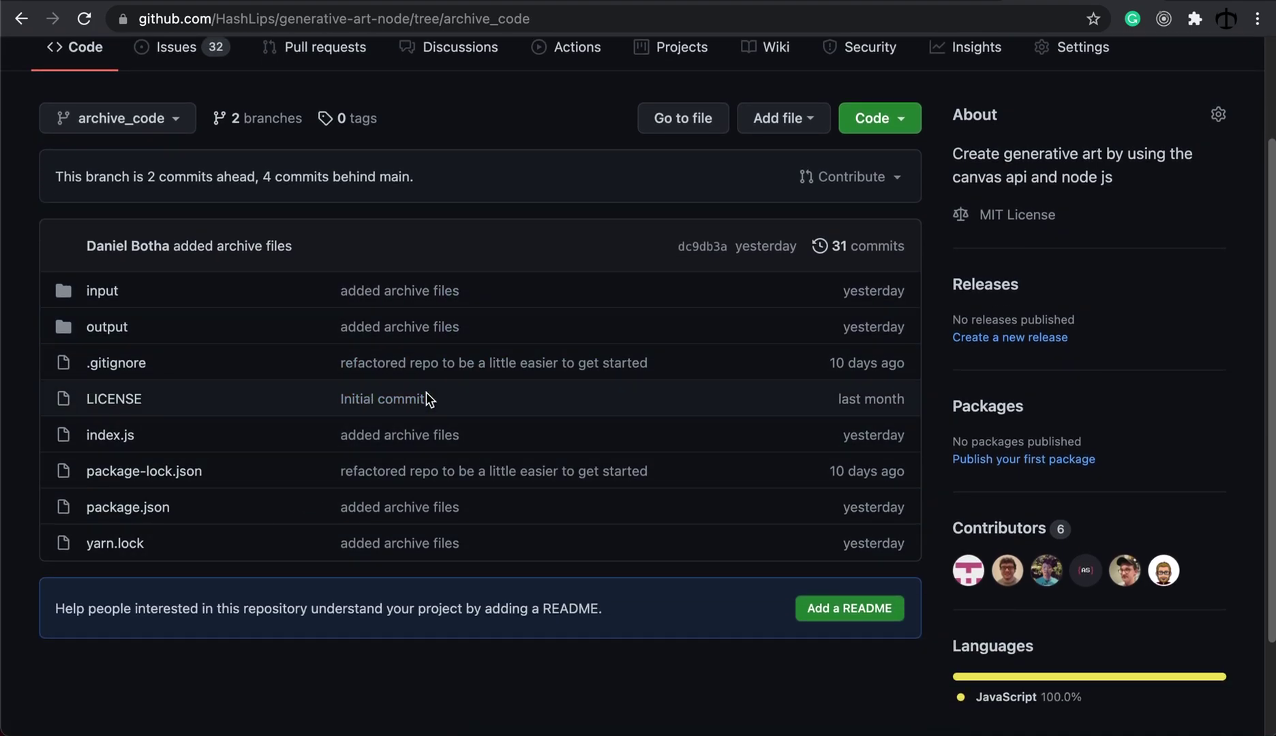
{"action": "scroll", "coordinate": [361, 395], "scroll_direction": "up", "scroll_amount": 2}
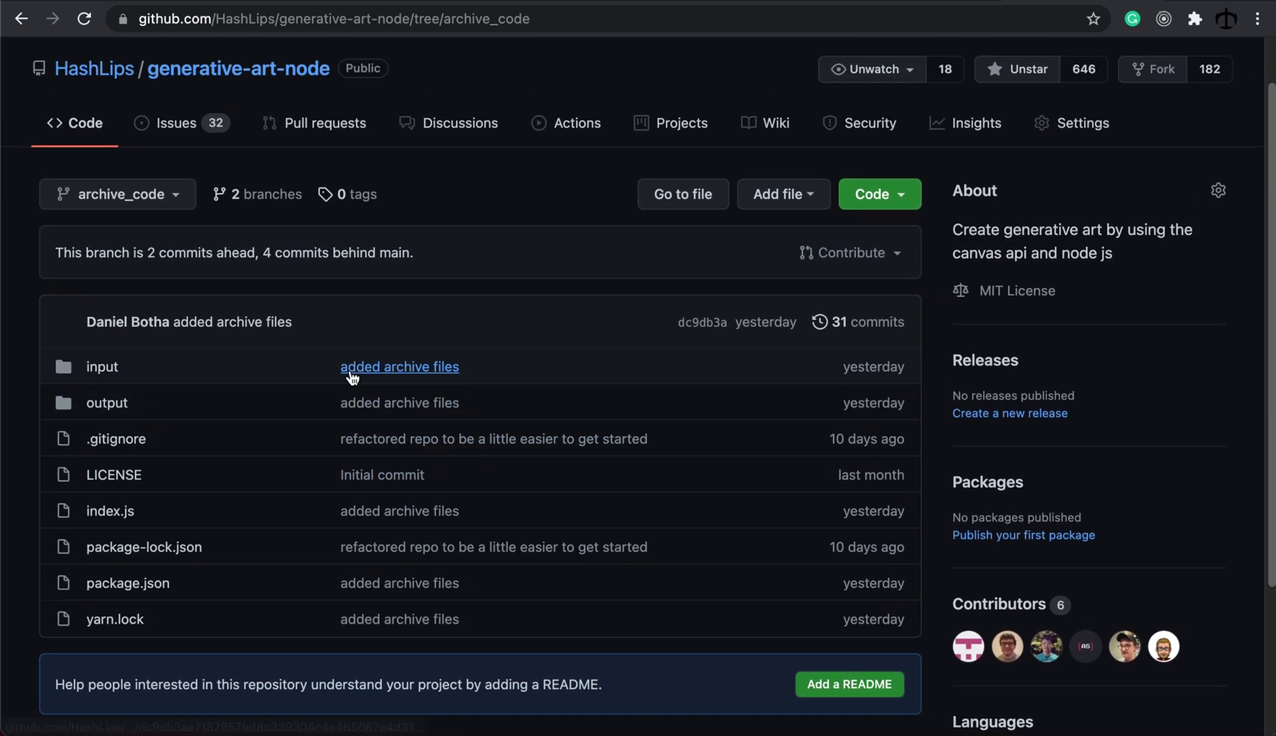
{"action": "left_click", "coordinate": [158, 215]}
{"action": "left_click", "coordinate": [136, 356]}
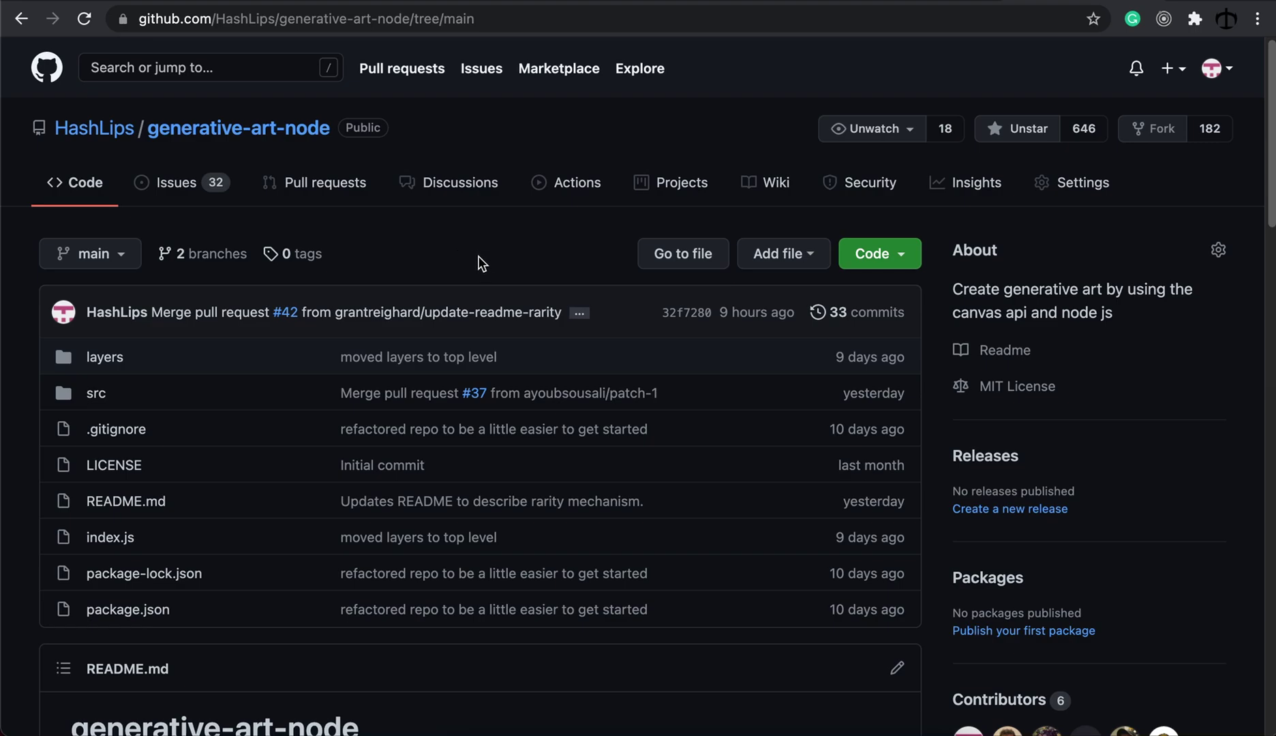
From the owner's profile, open index.js in generative-art-opensource and scroll through its rarity code
{"action": "left_click", "coordinate": [117, 129]}
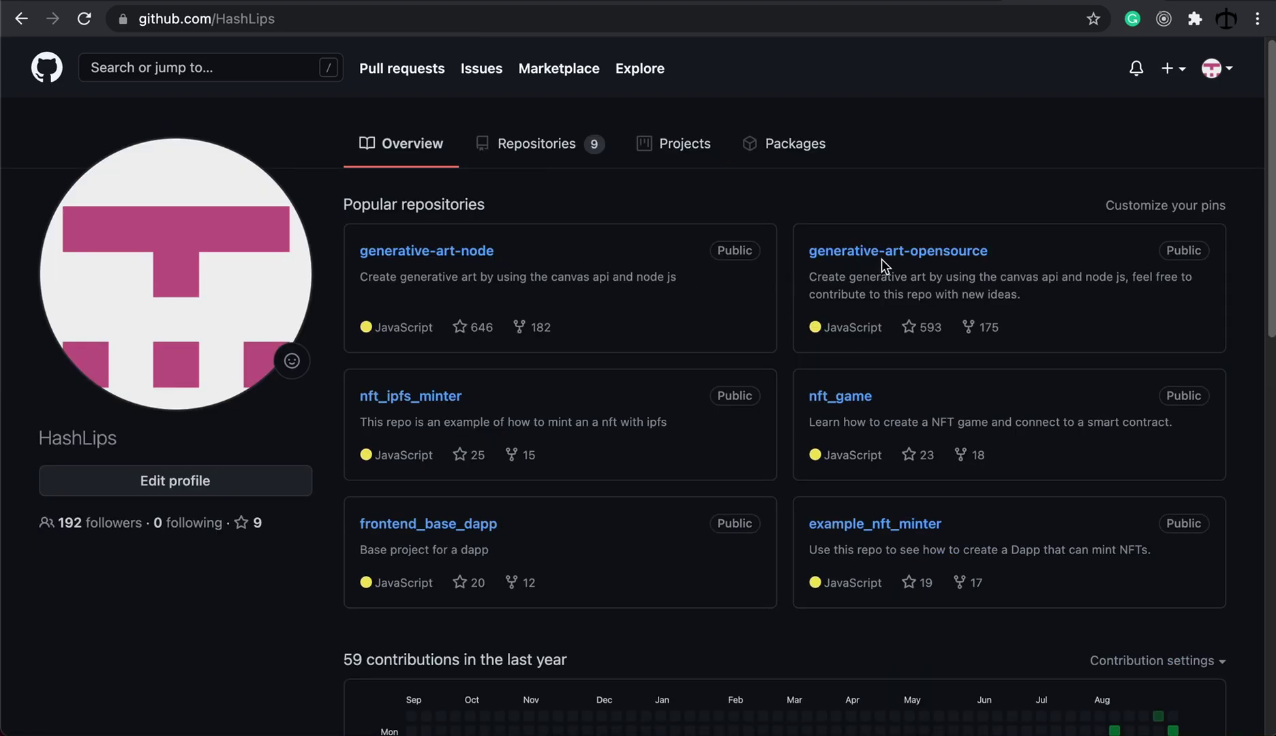
{"action": "left_click", "coordinate": [951, 253]}
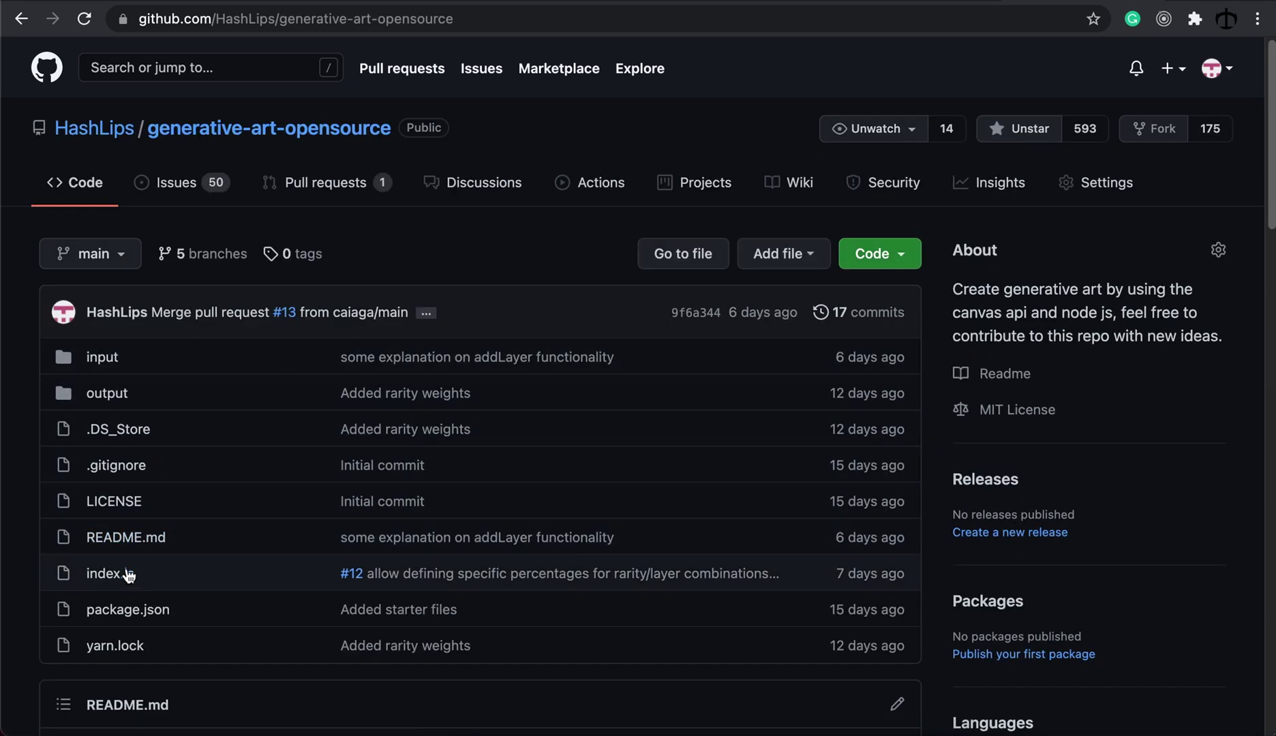
{"action": "left_click", "coordinate": [126, 574]}
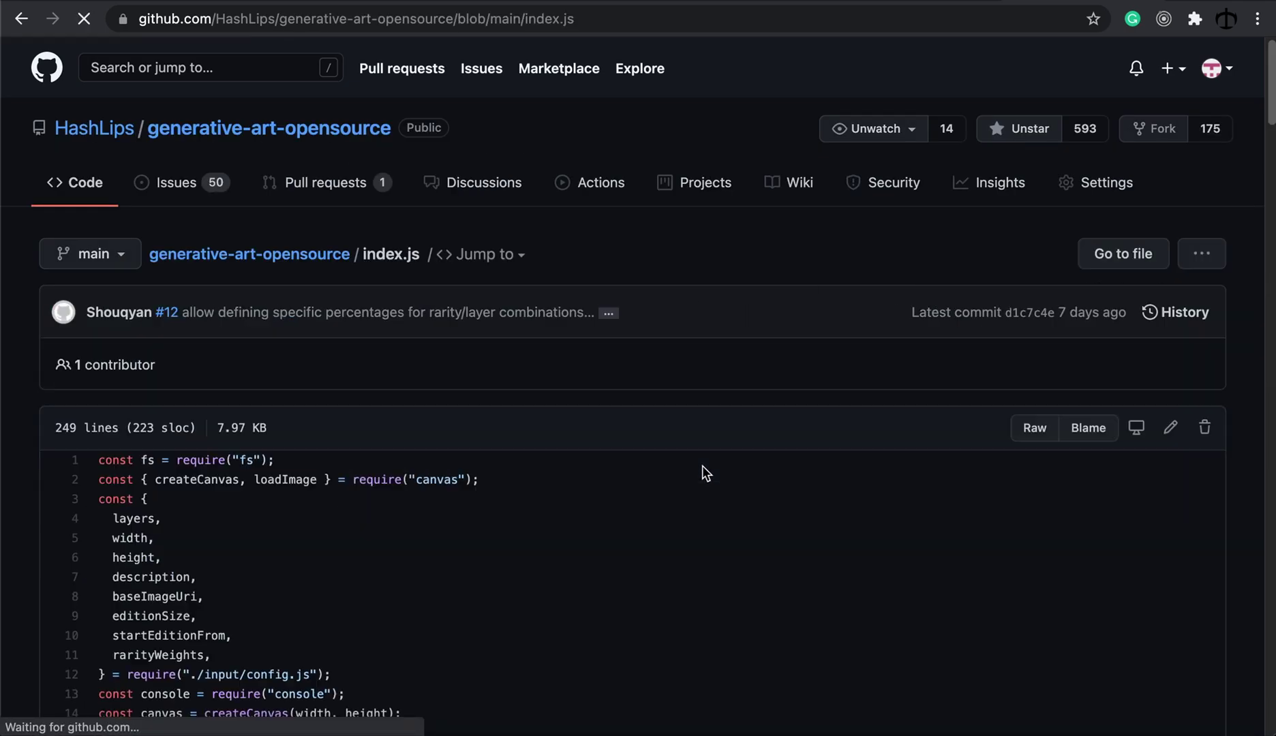
{"action": "scroll", "coordinate": [706, 427], "scroll_direction": "down", "scroll_amount": 10}
{"action": "scroll", "coordinate": [700, 425], "scroll_direction": "down", "scroll_amount": 15}
{"action": "scroll", "coordinate": [659, 414], "scroll_direction": "down", "scroll_amount": 3}
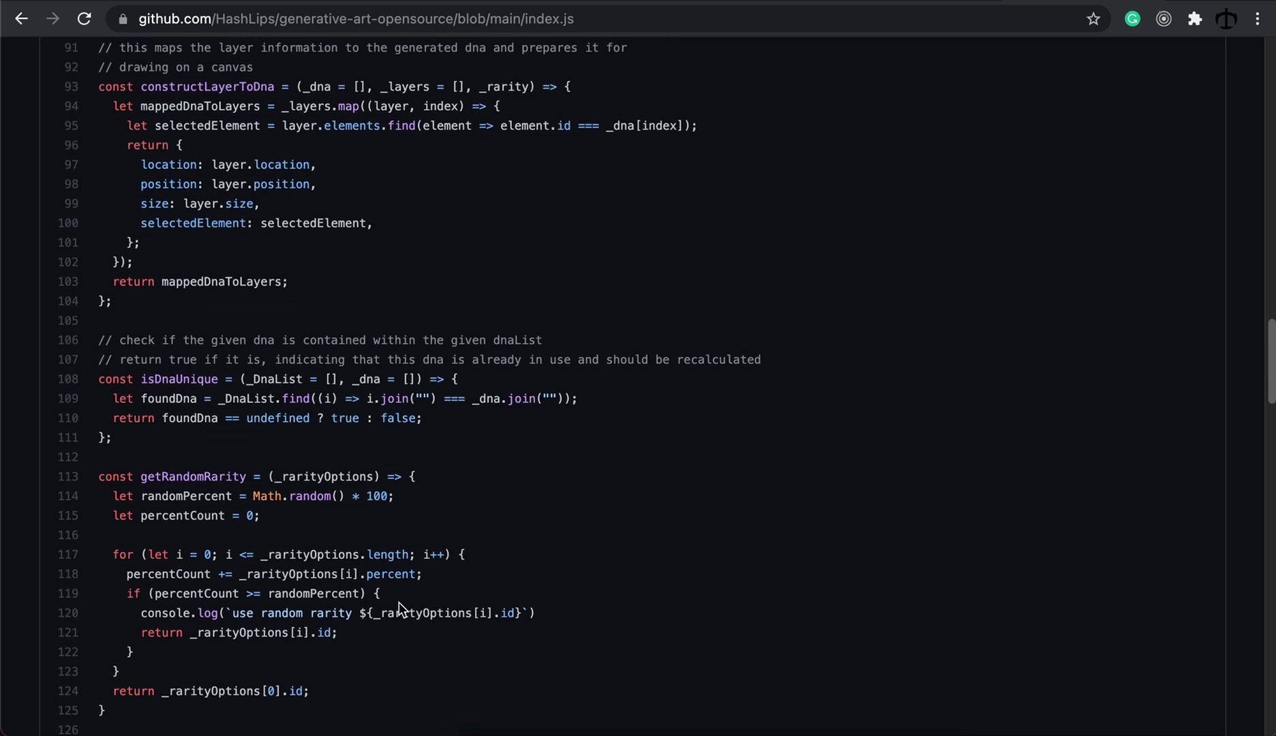
{"action": "scroll", "coordinate": [399, 600], "scroll_direction": "down", "scroll_amount": 1}
{"action": "scroll", "coordinate": [399, 572], "scroll_direction": "down", "scroll_amount": 4}
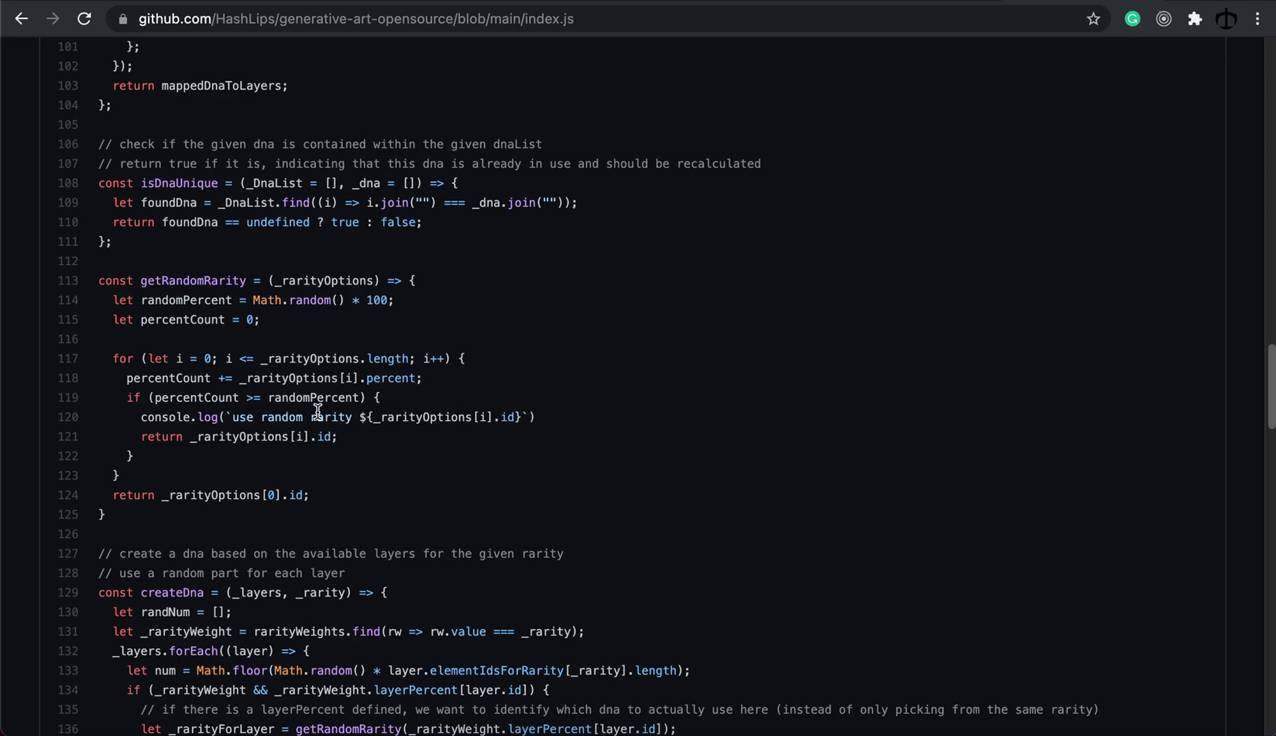
{"action": "scroll", "coordinate": [373, 413], "scroll_direction": "up", "scroll_amount": 20}
Switch index.js to the v3 branch and scroll down to createDna
{"action": "left_click", "coordinate": [119, 253]}
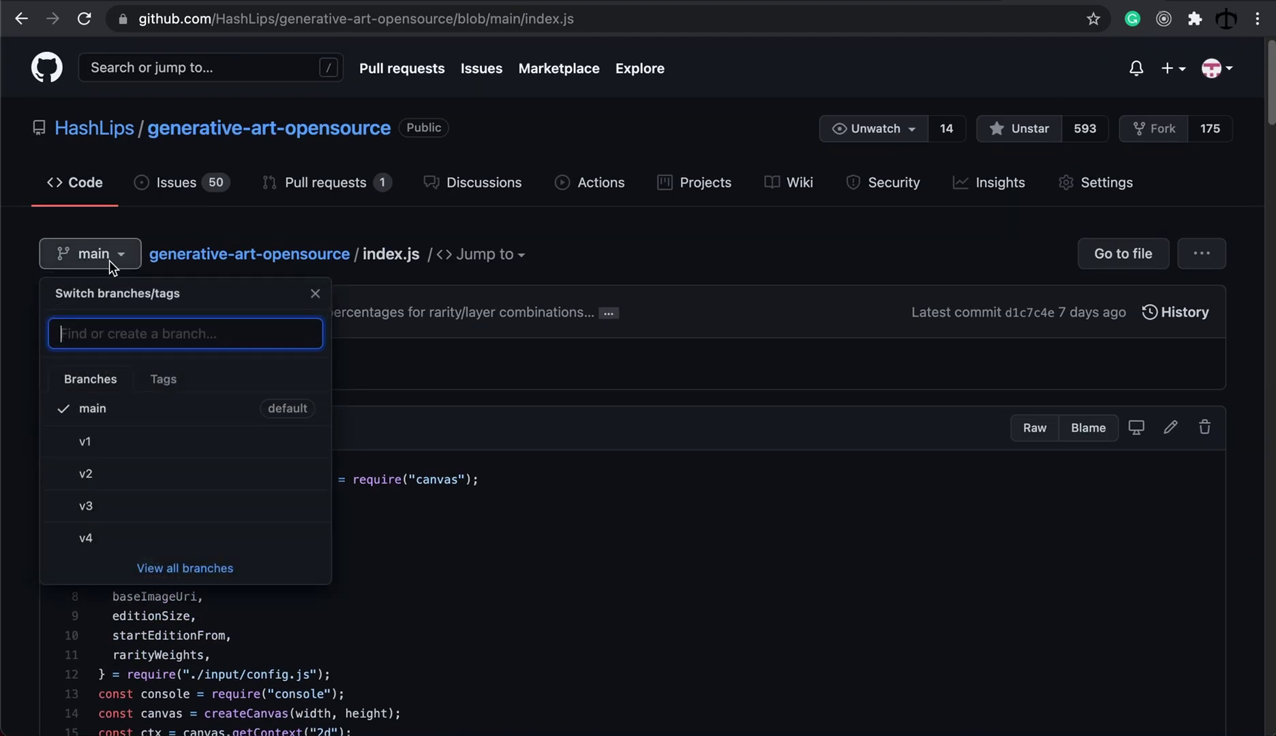
{"action": "left_click", "coordinate": [113, 508]}
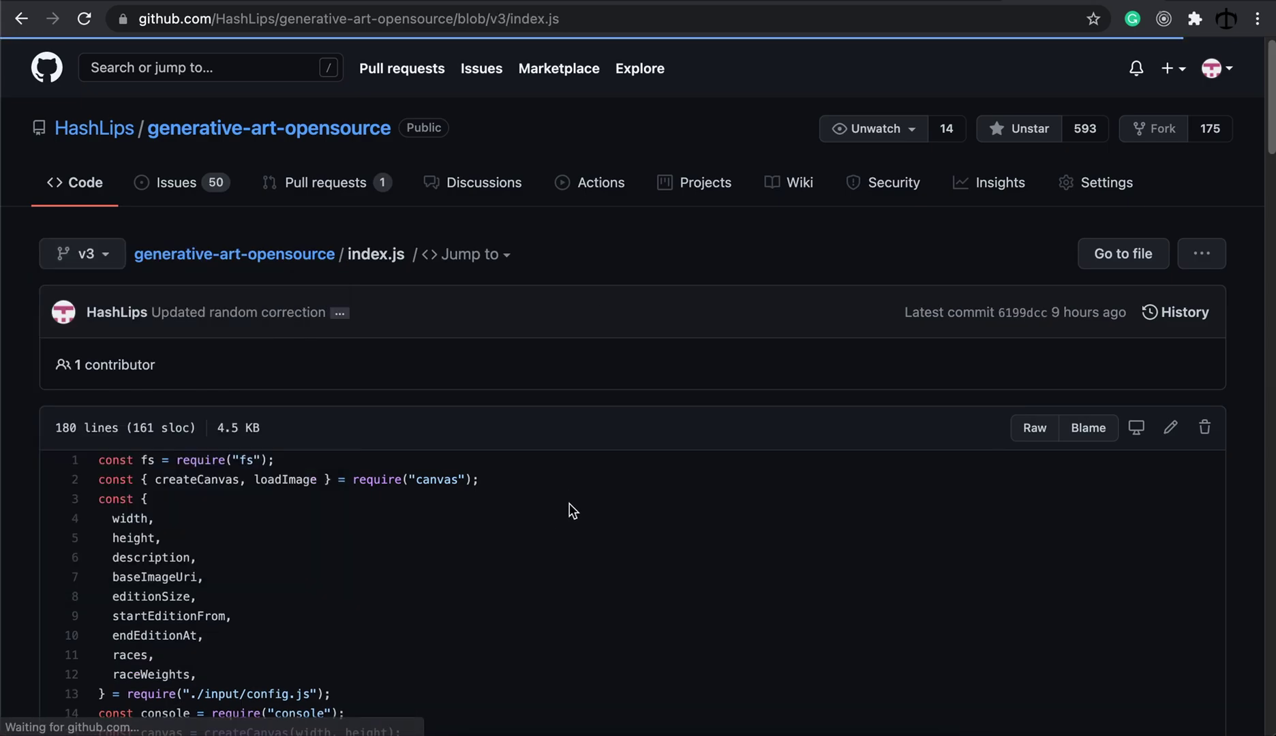
{"action": "scroll", "coordinate": [572, 494], "scroll_direction": "down", "scroll_amount": 15}
{"action": "scroll", "coordinate": [574, 490], "scroll_direction": "down", "scroll_amount": 20}
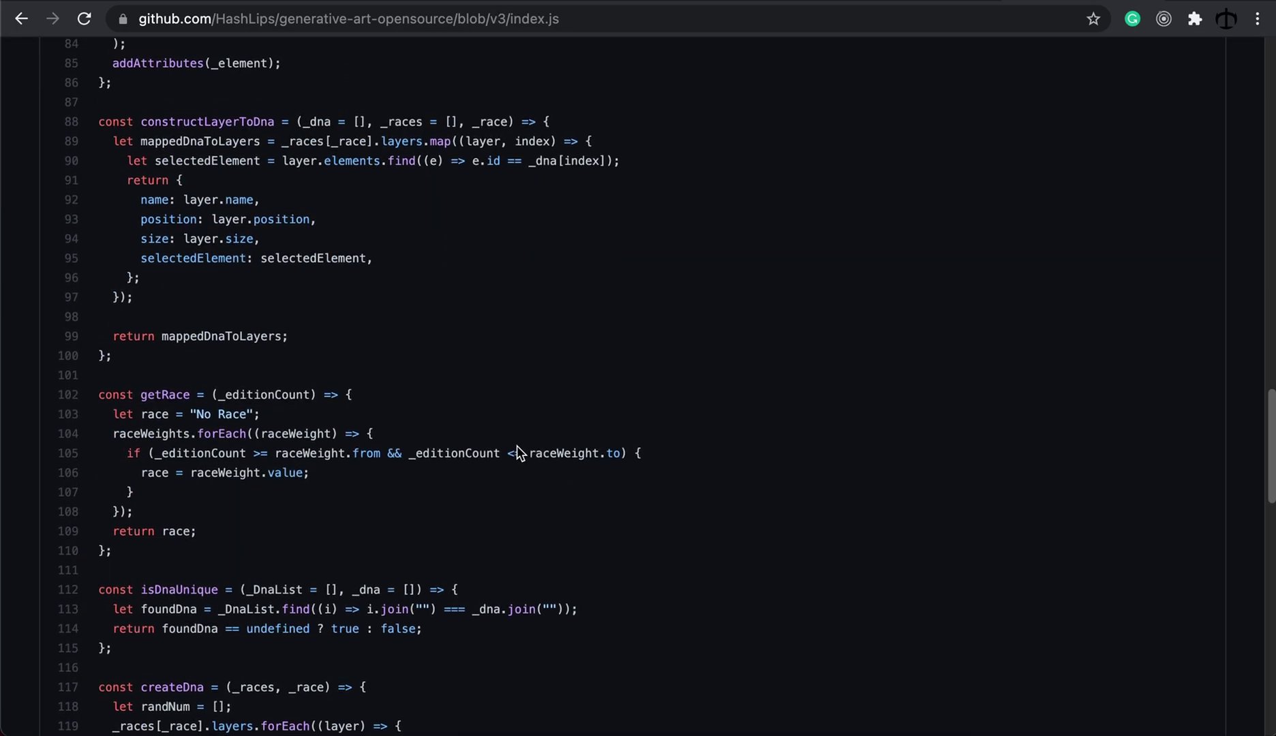
{"action": "scroll", "coordinate": [477, 437], "scroll_direction": "down", "scroll_amount": 1}
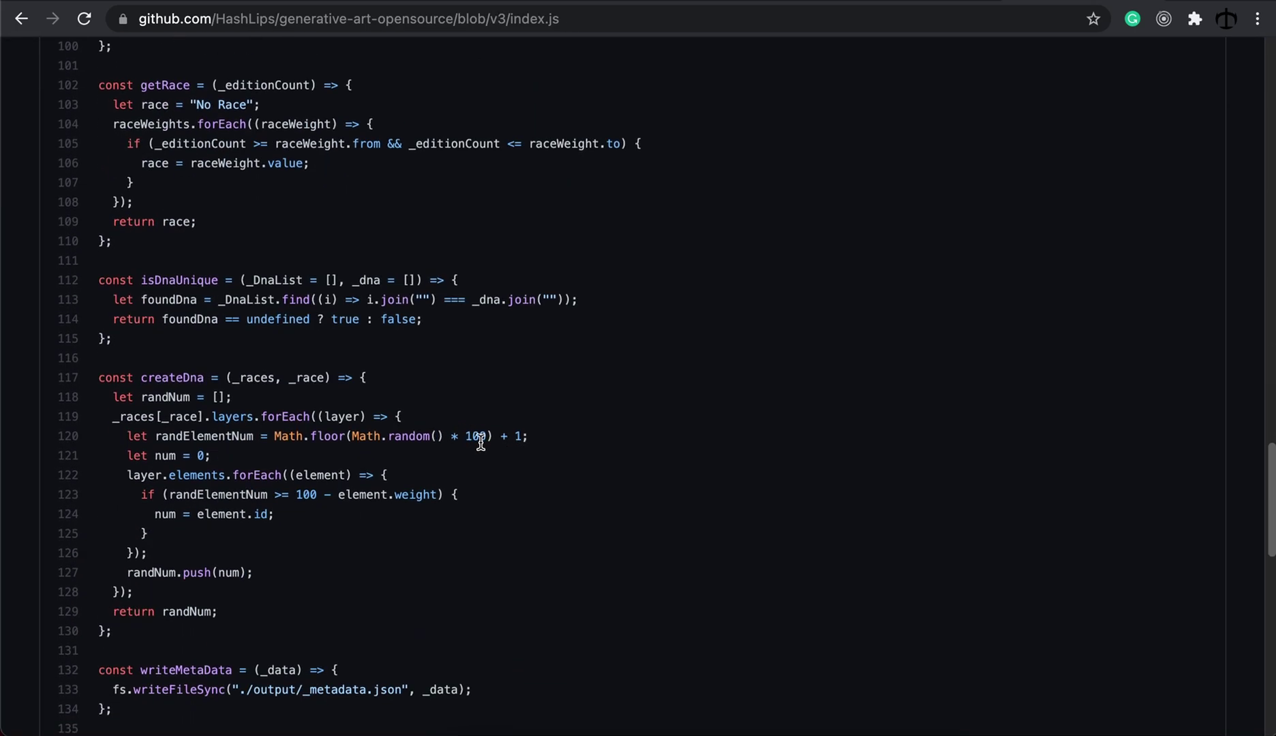
Highlight the + 1 and then the whole randElementNum expression on line 120, then clear it
{"action": "left_click_drag", "start_coordinate": [500, 436], "coordinate": [524, 439]}
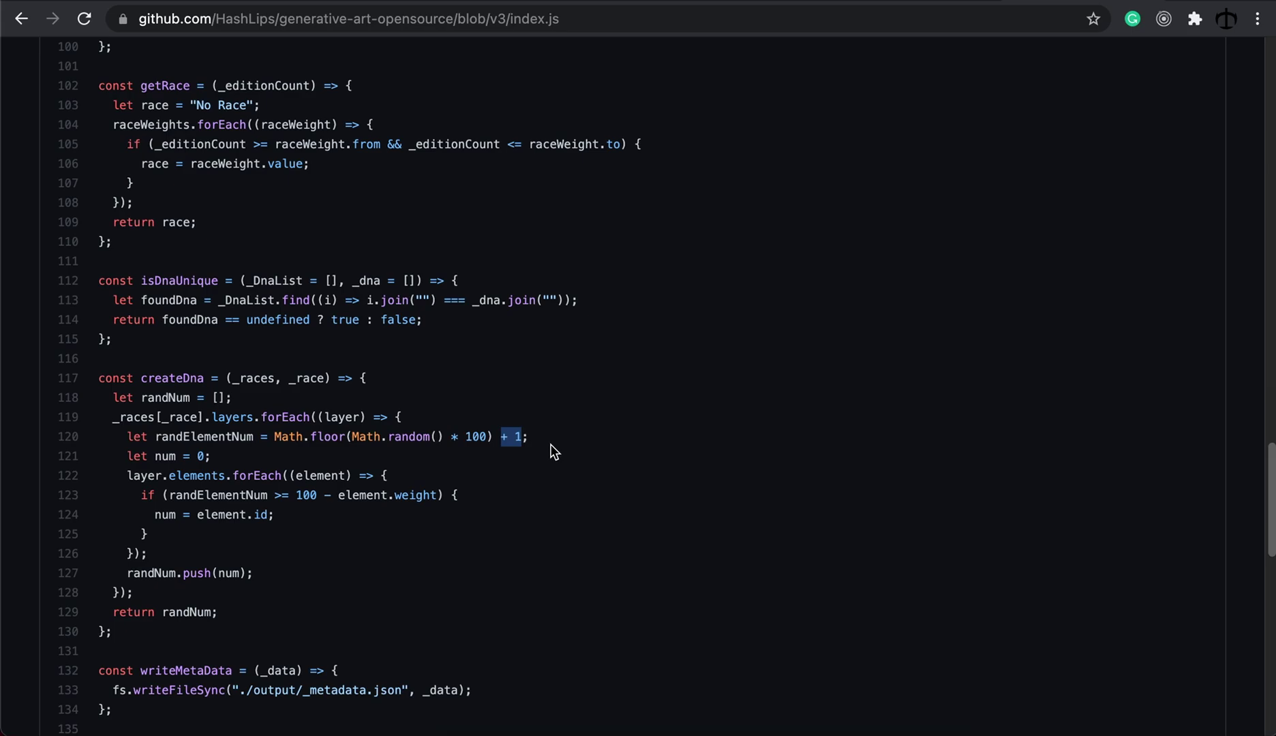
{"action": "left_click_drag", "start_coordinate": [535, 443], "coordinate": [125, 439]}
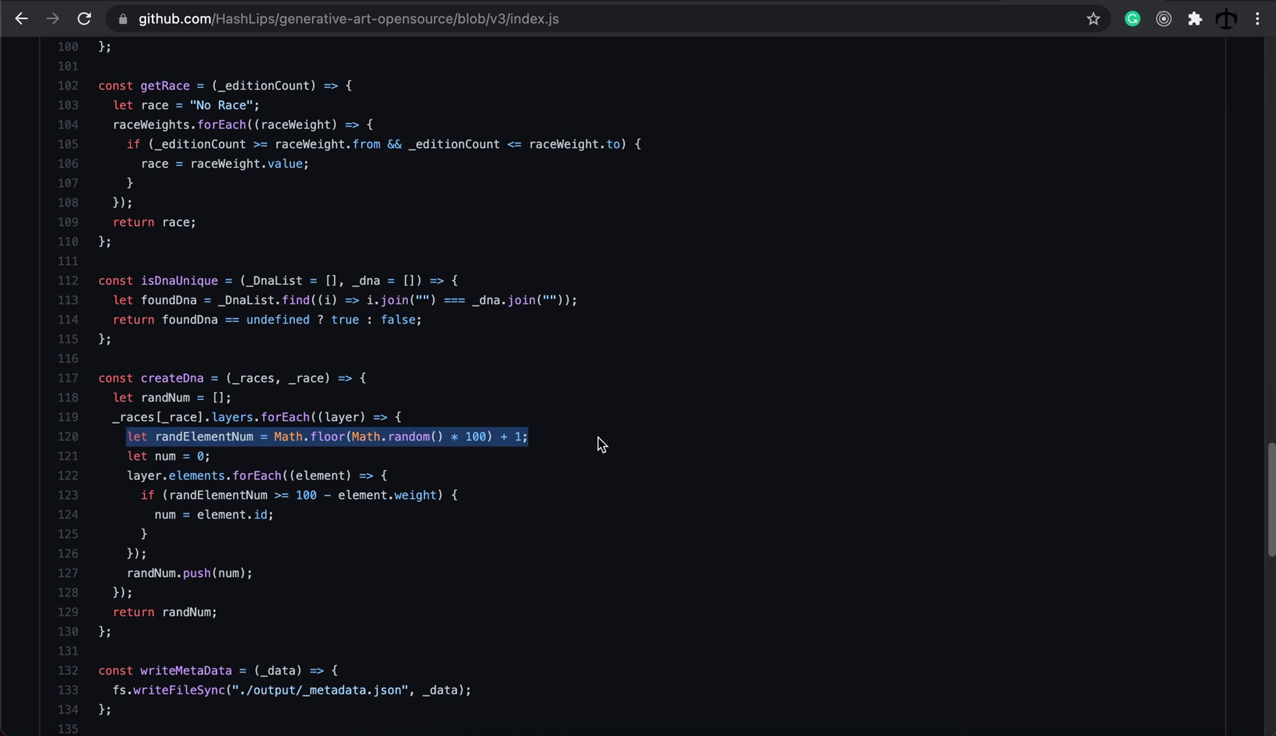
{"action": "left_click", "coordinate": [688, 439]}
{"action": "scroll", "coordinate": [689, 415], "scroll_direction": "up", "scroll_amount": 20}
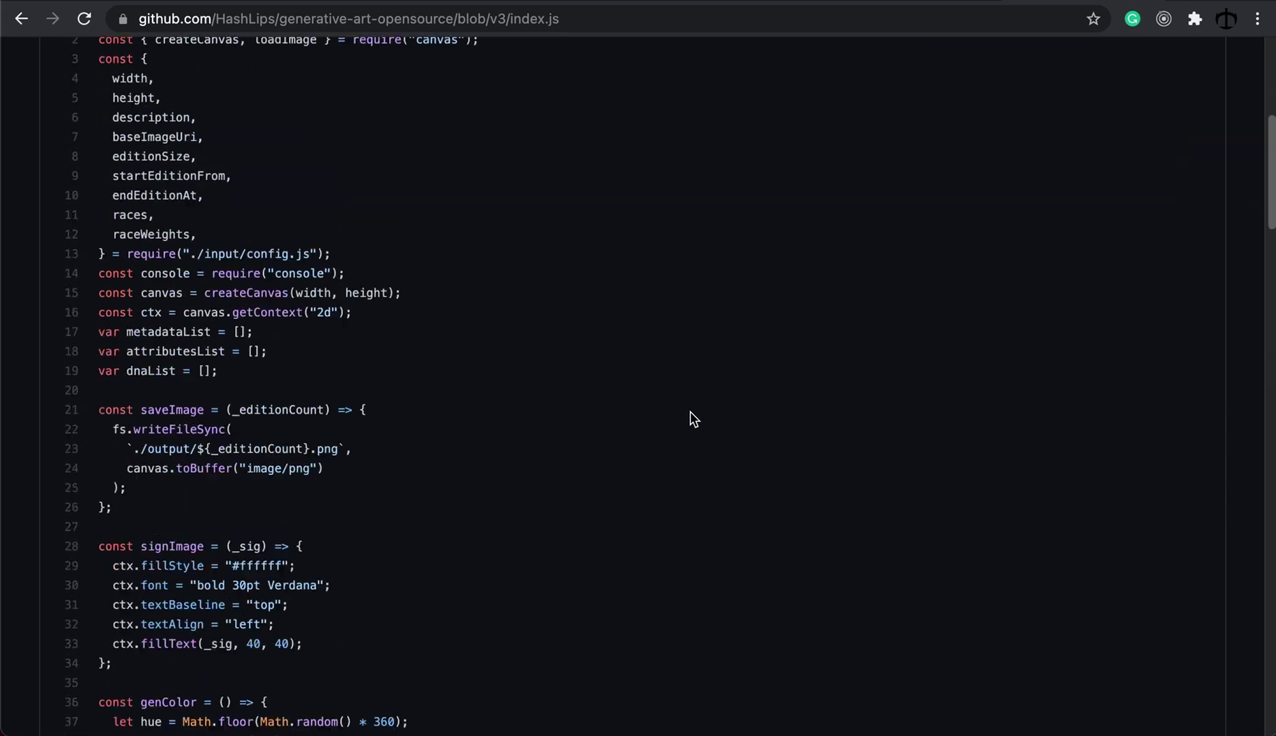
Open blockchainActions.js in example_nft_minter's src/redux/blockchain folder via the owner's profile
{"action": "scroll", "coordinate": [690, 410], "scroll_direction": "up", "scroll_amount": 6}
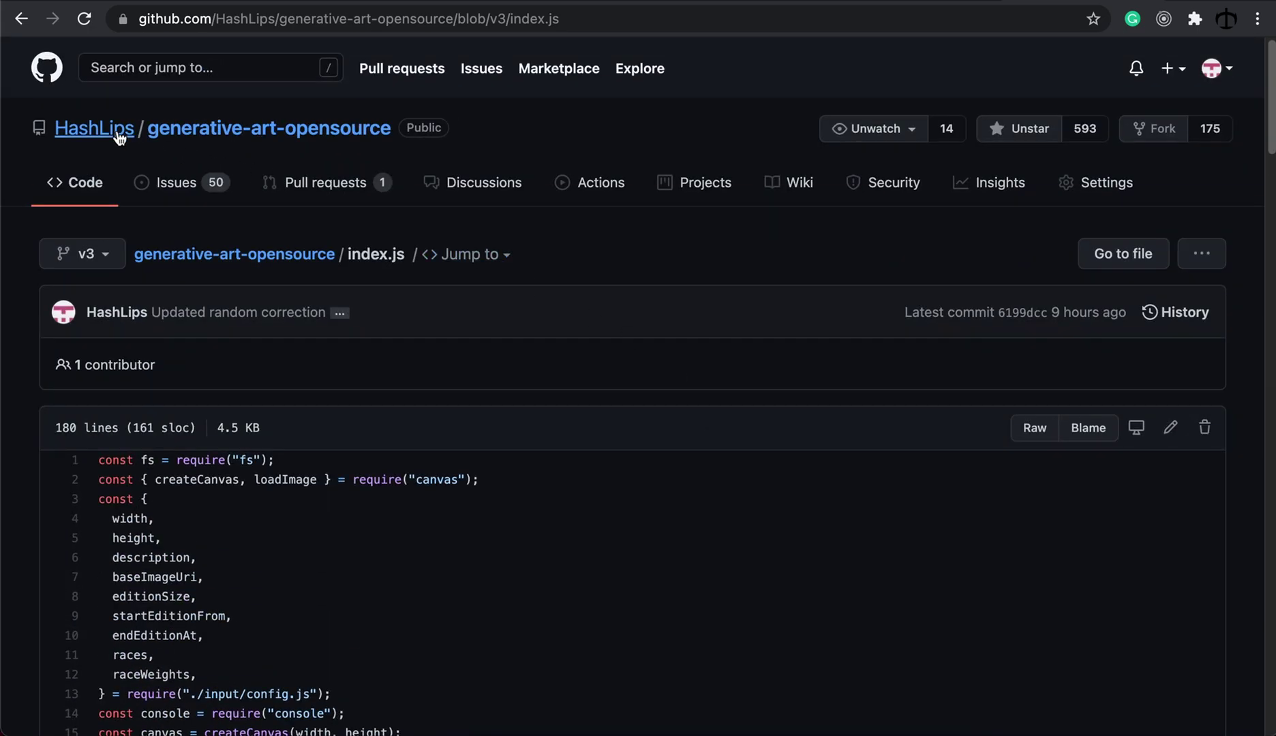
{"action": "left_click", "coordinate": [94, 128]}
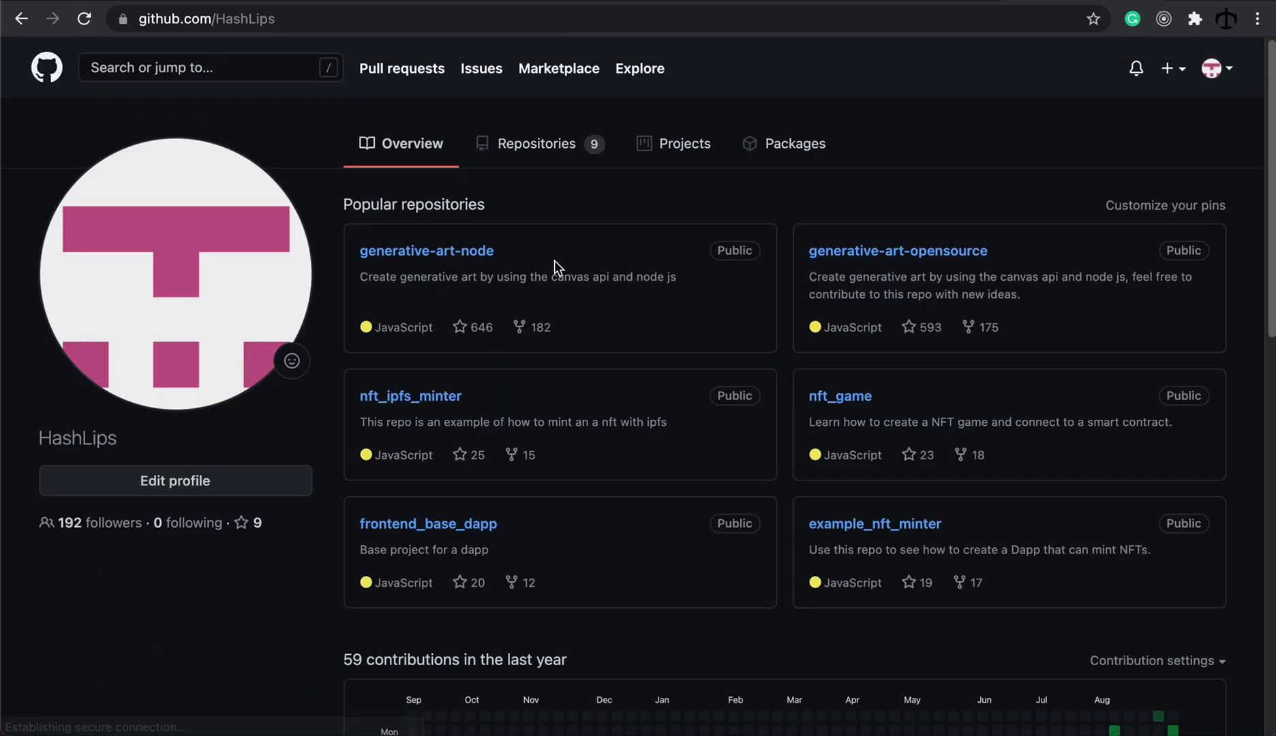
{"action": "left_click", "coordinate": [880, 525]}
{"action": "scroll", "coordinate": [478, 453], "scroll_direction": "down", "scroll_amount": 2}
{"action": "left_click", "coordinate": [96, 330]}
{"action": "left_click", "coordinate": [103, 463]}
{"action": "left_click", "coordinate": [137, 396]}
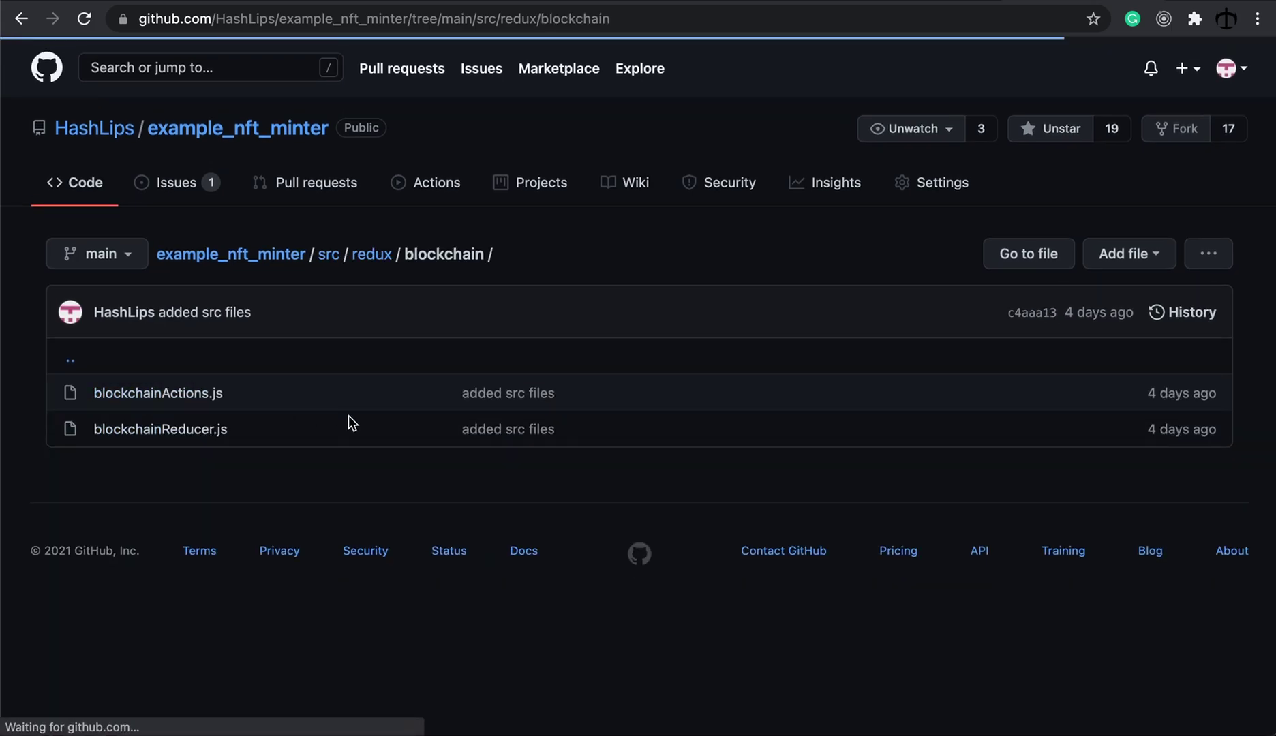
{"action": "left_click", "coordinate": [119, 394]}
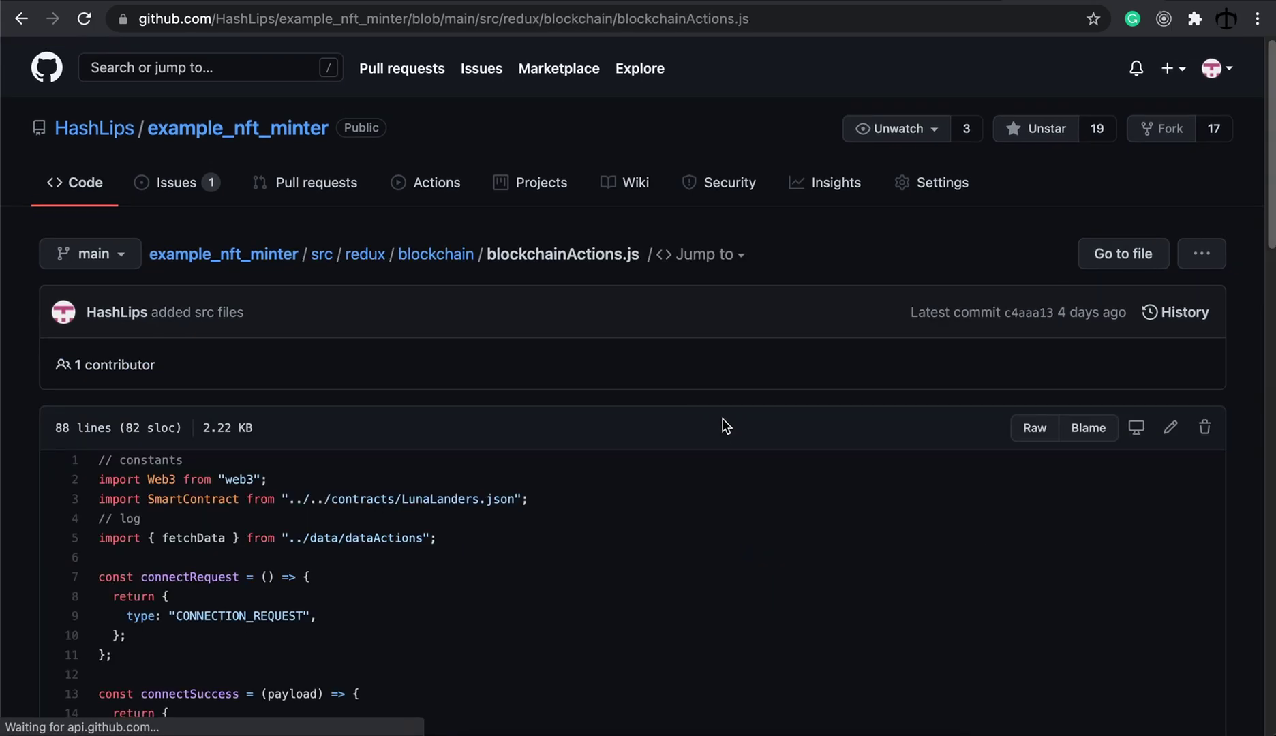
Highlight the MetaMask check and eth_requestAccounts lines, then clear them and return to line 1
{"action": "scroll", "coordinate": [725, 419], "scroll_direction": "down", "scroll_amount": 13}
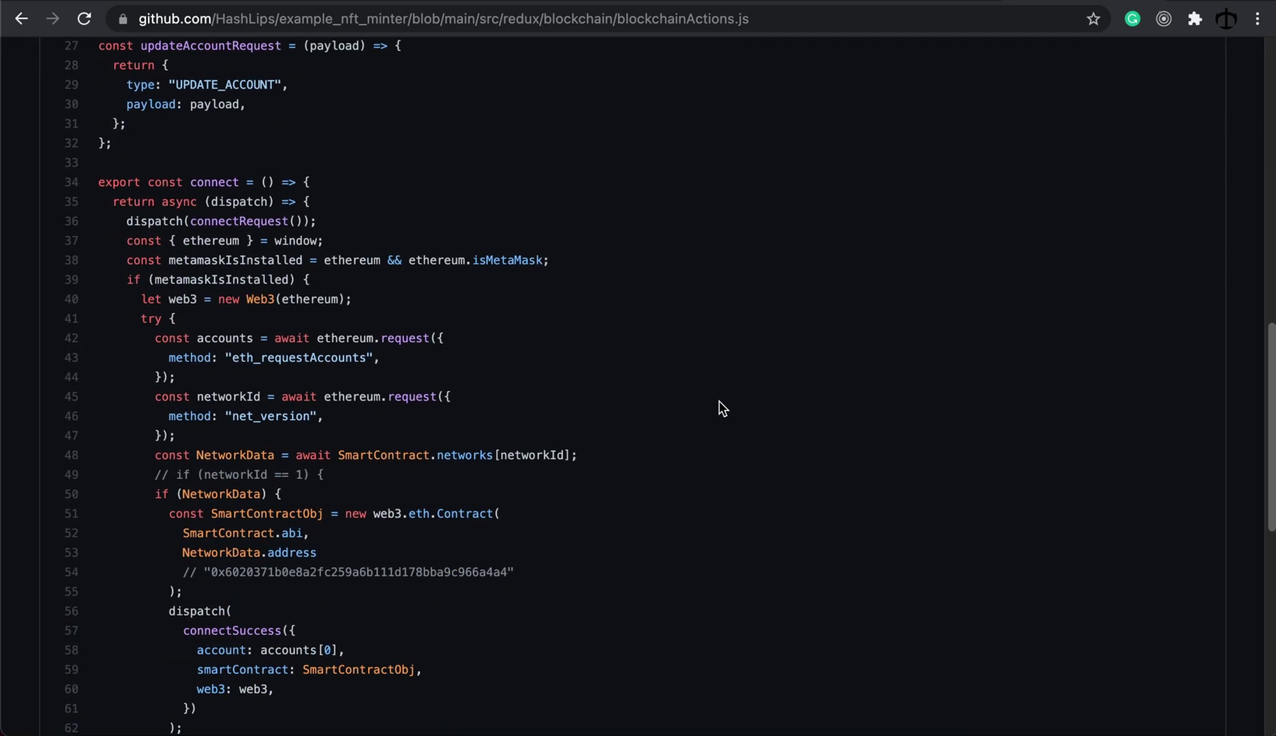
{"action": "left_click_drag", "start_coordinate": [126, 240], "coordinate": [545, 264]}
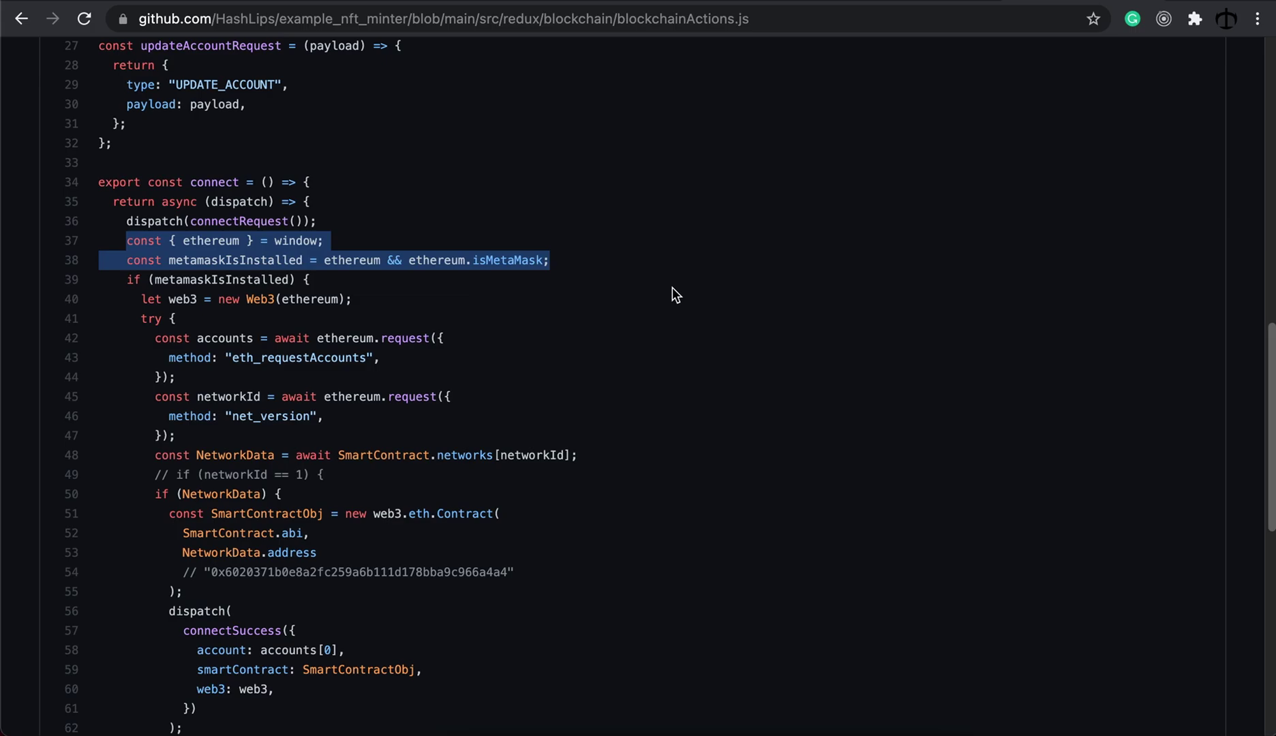
{"action": "double_click", "coordinate": [226, 281]}
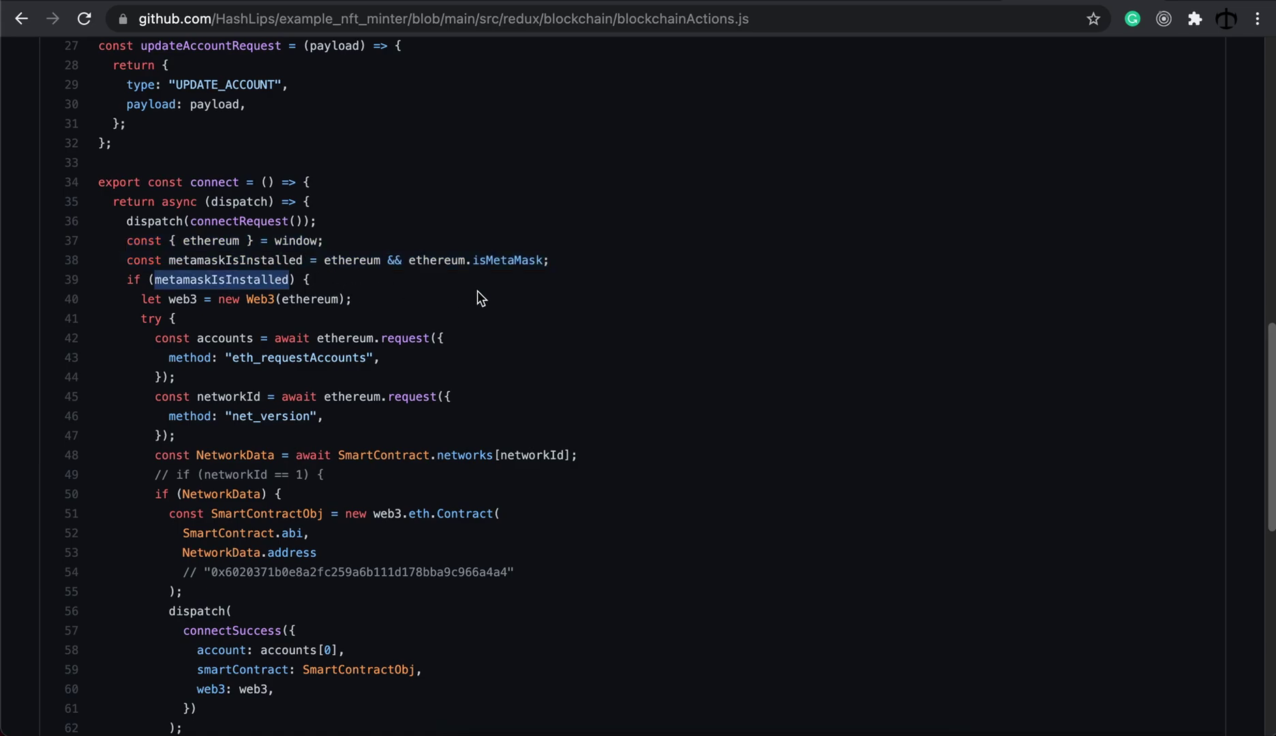
{"action": "double_click", "coordinate": [336, 357]}
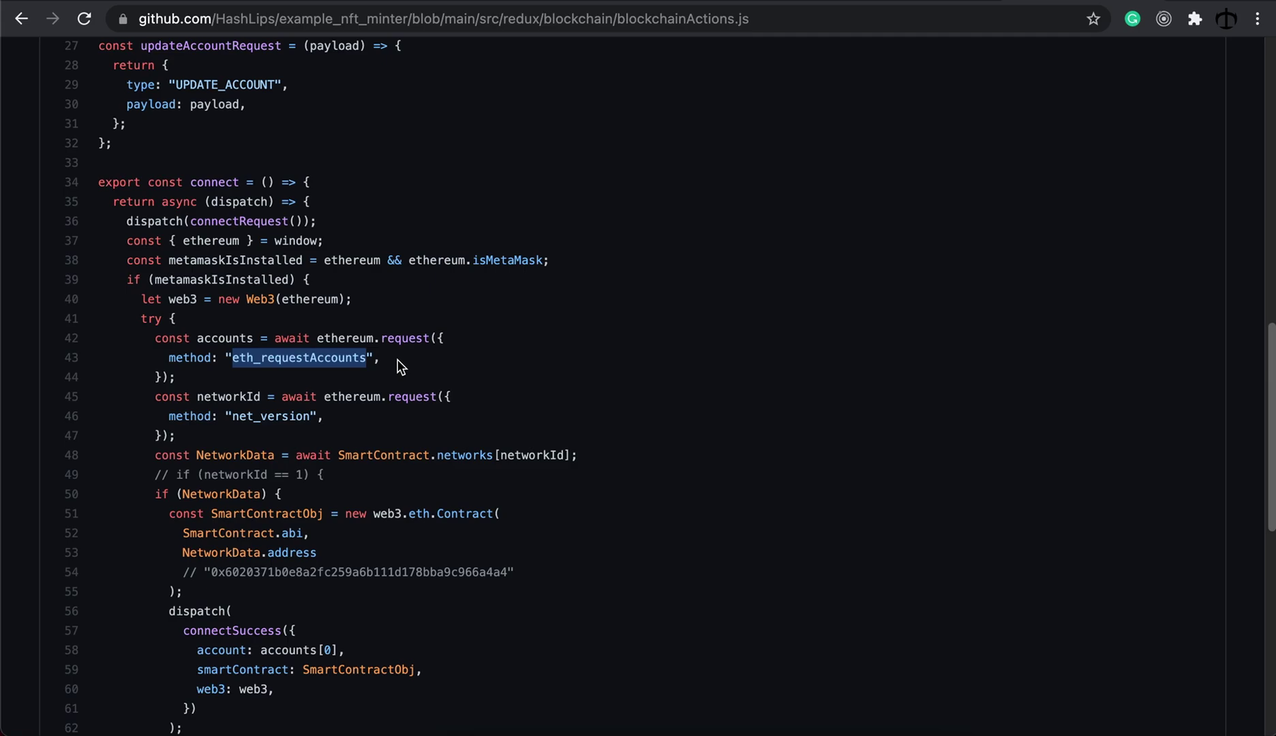
{"action": "left_click_drag", "start_coordinate": [222, 379], "coordinate": [105, 329]}
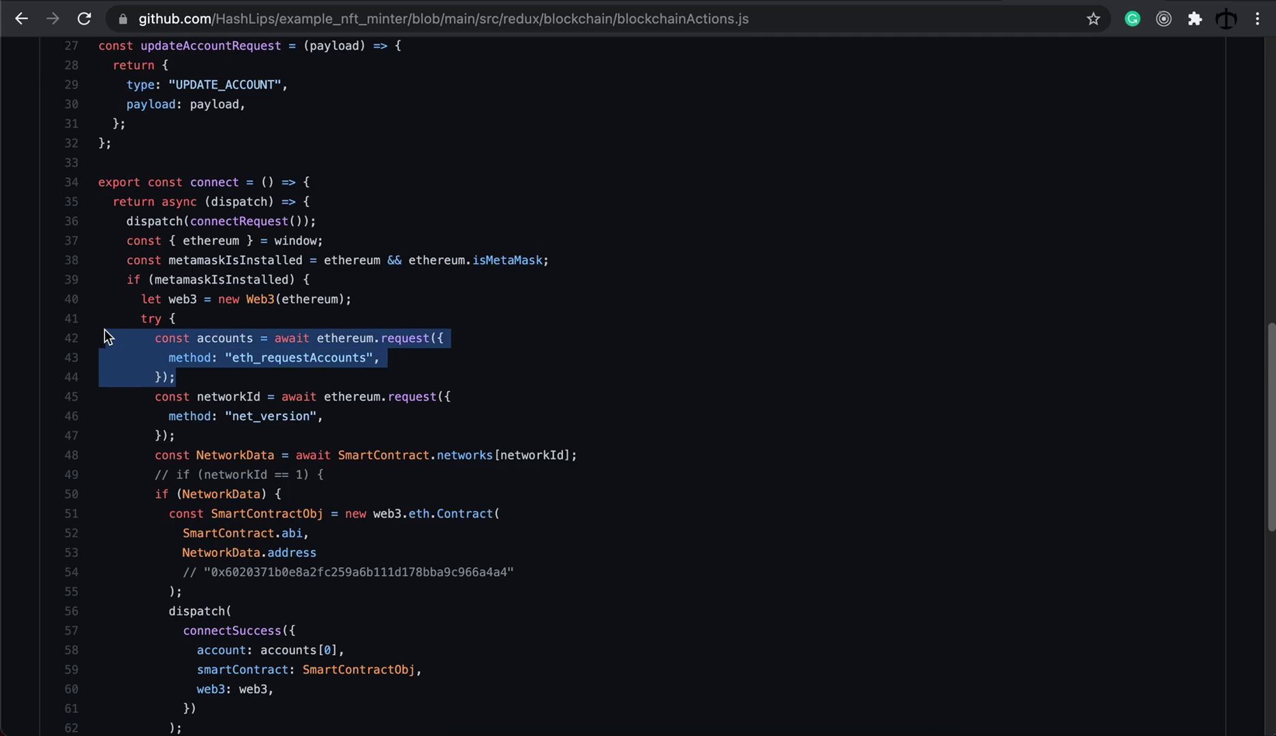
{"action": "left_click", "coordinate": [577, 340]}
{"action": "scroll", "coordinate": [545, 334], "scroll_direction": "up", "scroll_amount": 10}
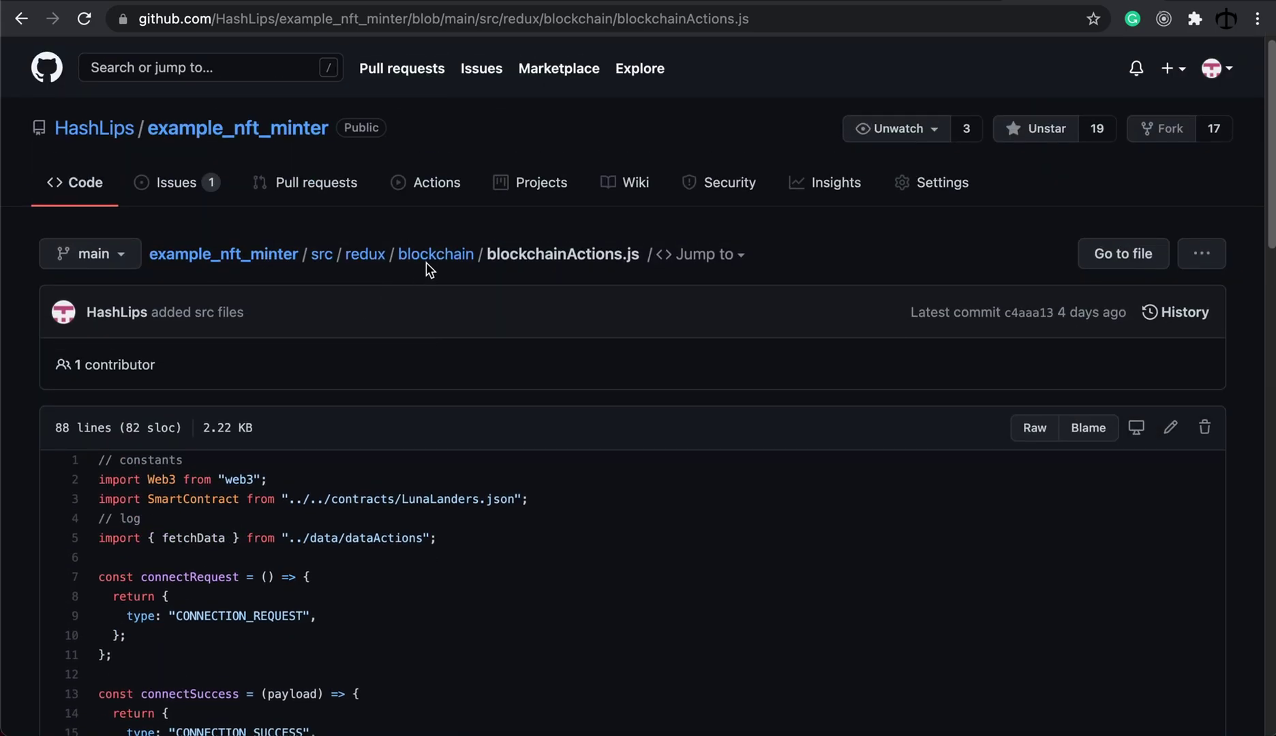
Go back to the repository root and open src/App.js
{"action": "left_click", "coordinate": [425, 262]}
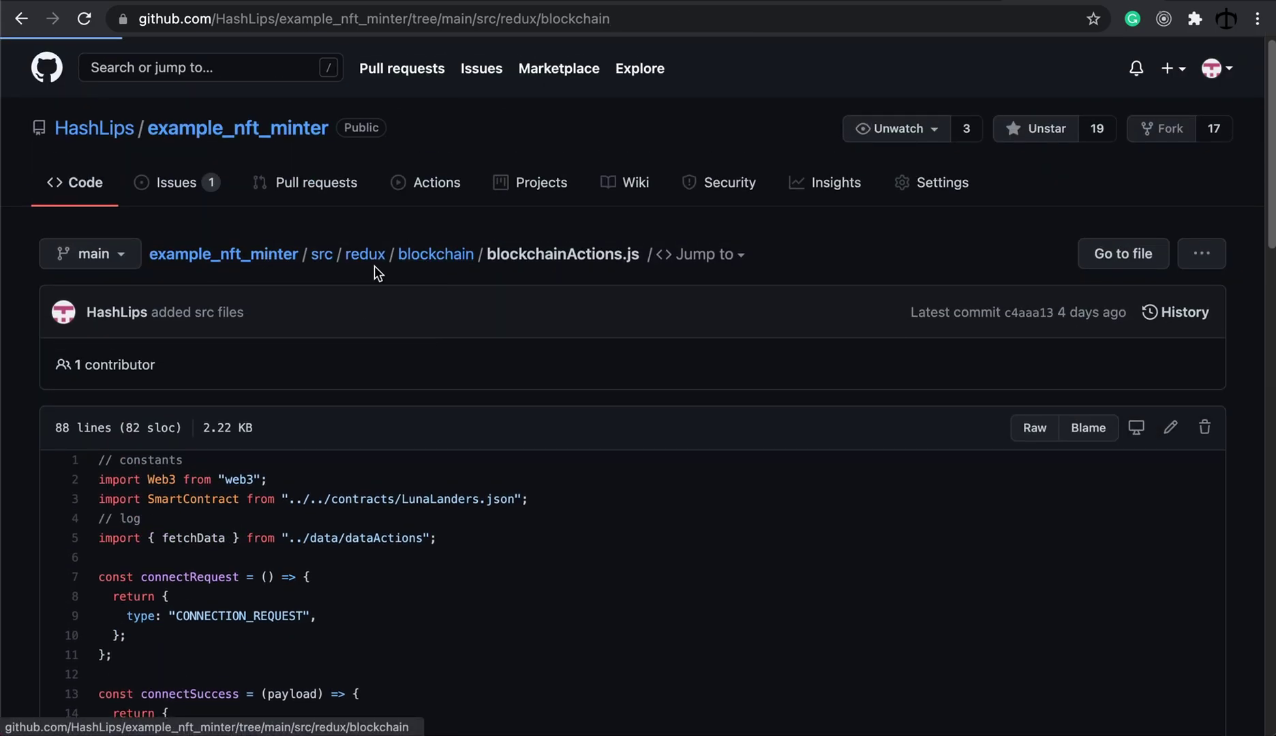
{"action": "left_click", "coordinate": [259, 260]}
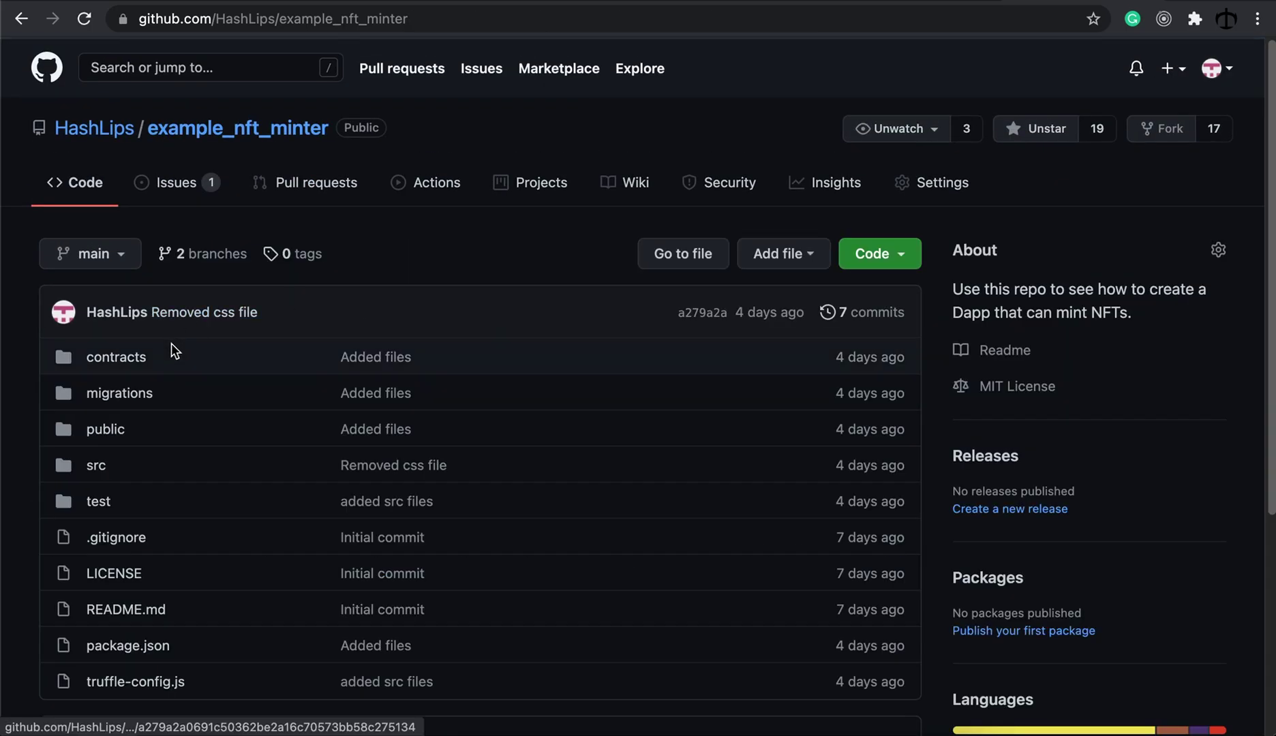
{"action": "scroll", "coordinate": [167, 361], "scroll_direction": "down", "scroll_amount": 1}
{"action": "left_click", "coordinate": [91, 432]}
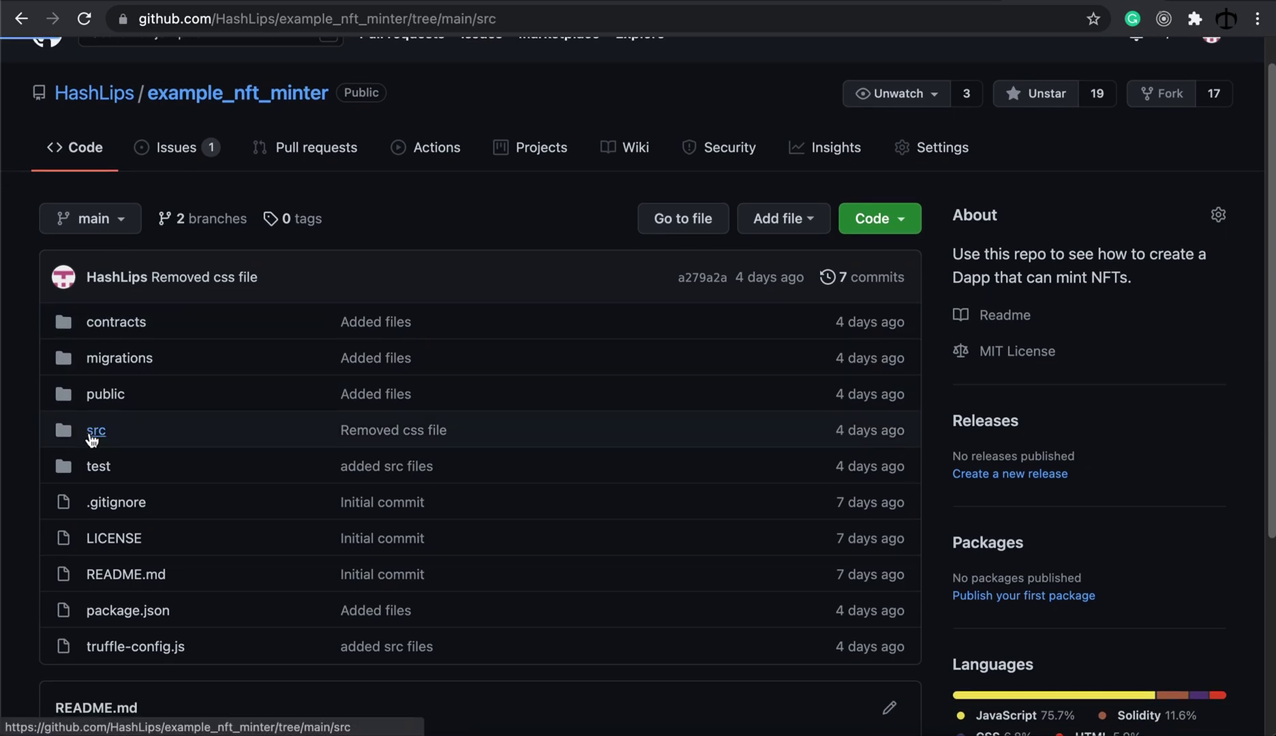
{"action": "scroll", "coordinate": [211, 448], "scroll_direction": "down", "scroll_amount": 1}
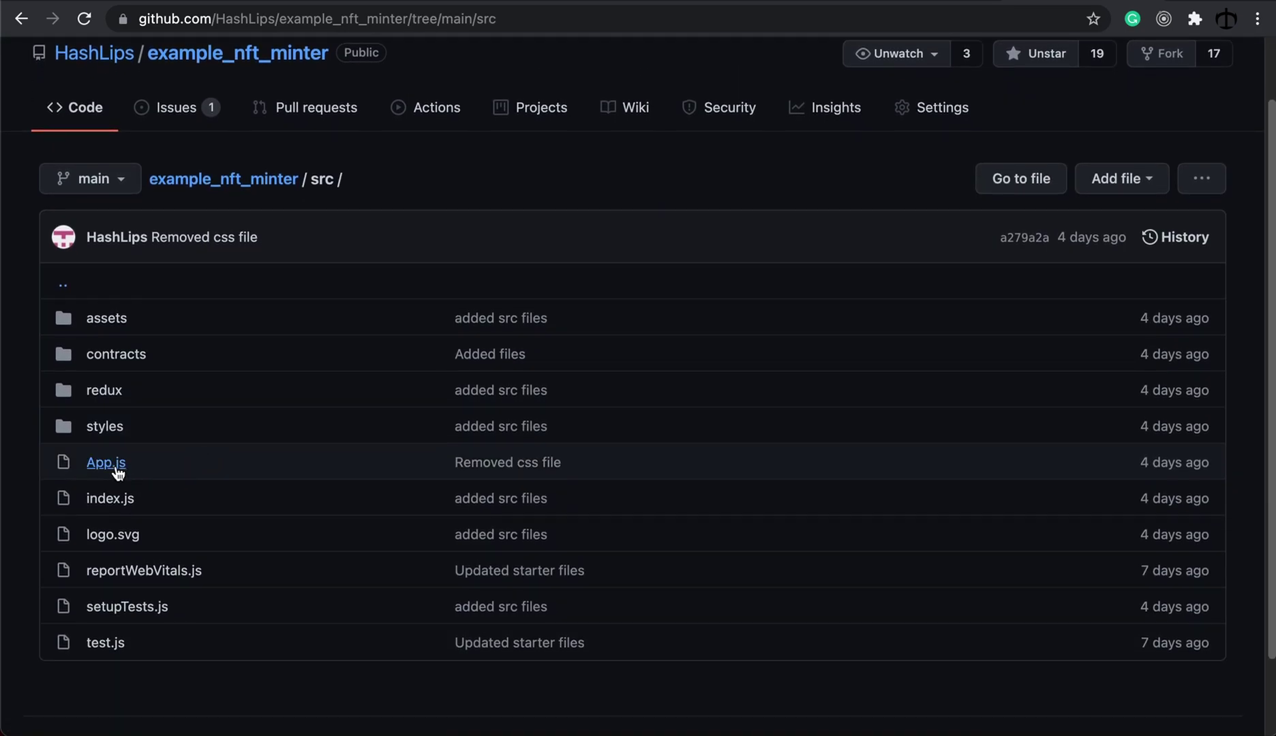
{"action": "left_click", "coordinate": [106, 463]}
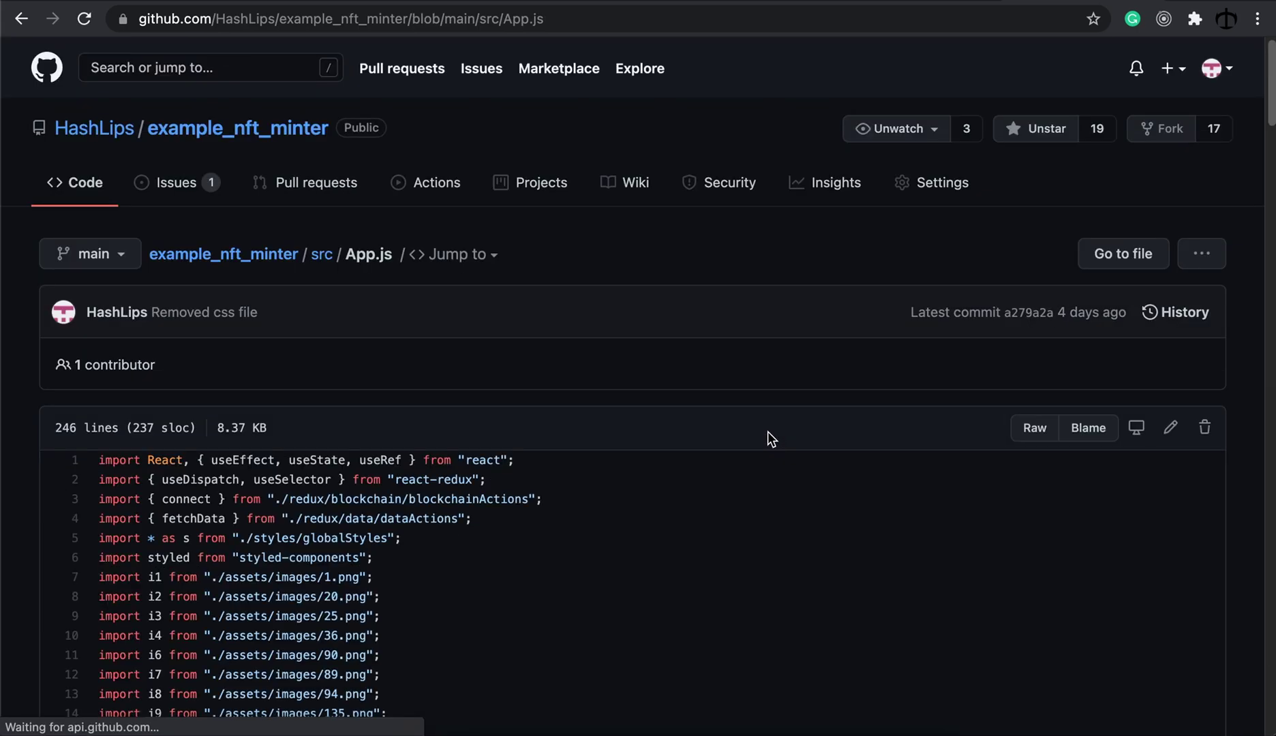
Select the mint call's 'to' contract address on line 71, then switch to the Polygonscan token page
{"action": "scroll", "coordinate": [768, 436], "scroll_direction": "down", "scroll_amount": 15}
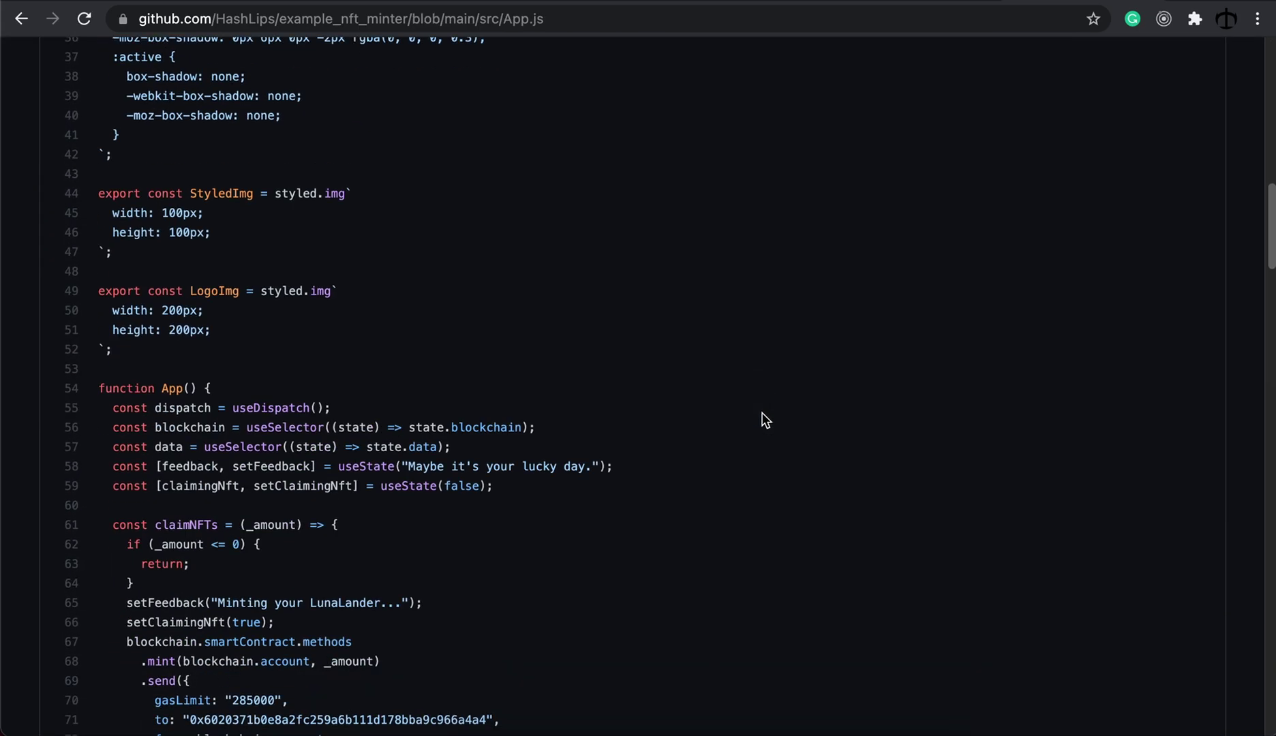
{"action": "scroll", "coordinate": [765, 419], "scroll_direction": "down", "scroll_amount": 4}
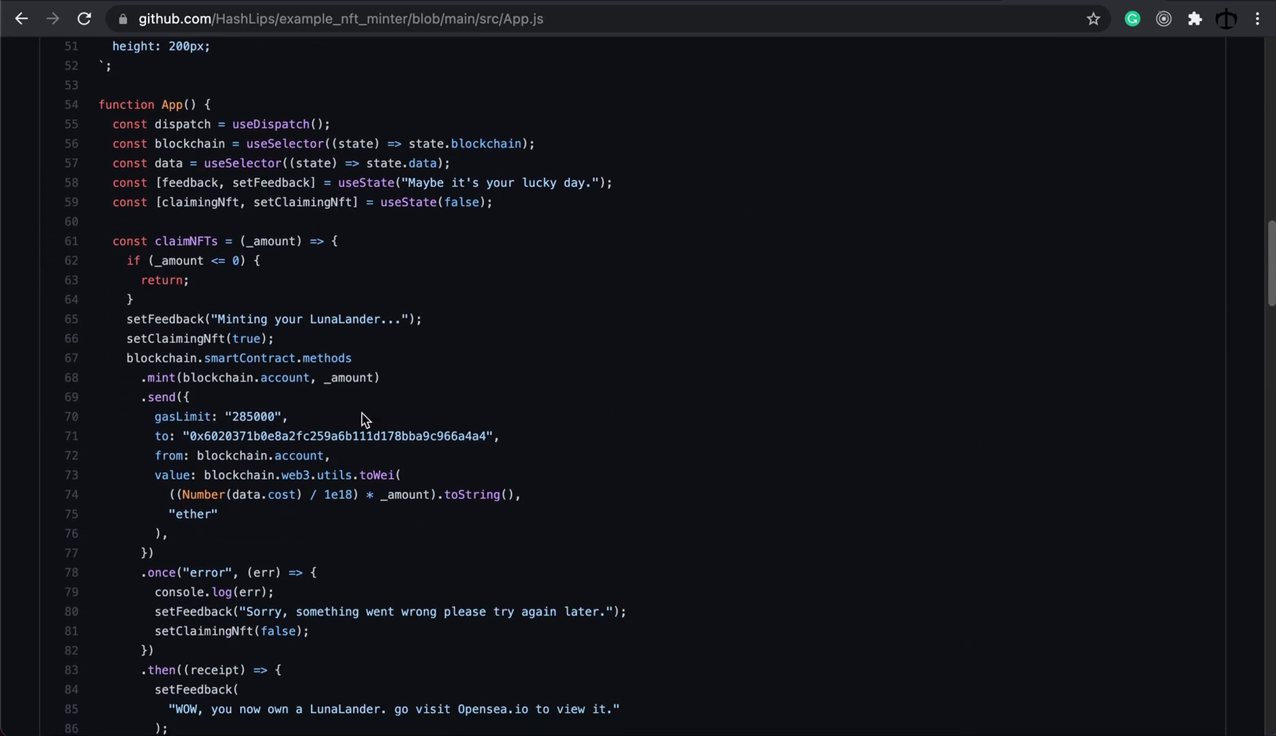
{"action": "scroll", "coordinate": [337, 409], "scroll_direction": "down", "scroll_amount": 1}
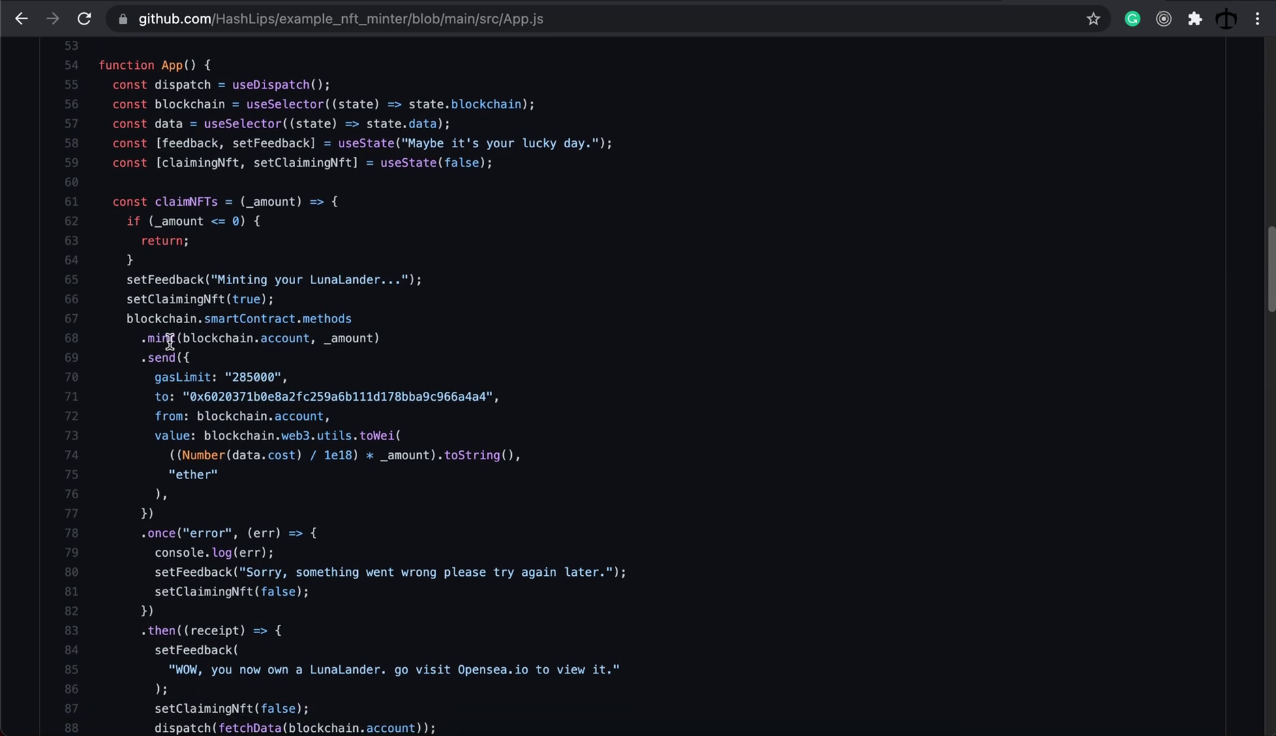
{"action": "left_click_drag", "start_coordinate": [129, 338], "coordinate": [400, 347]}
{"action": "left_click_drag", "start_coordinate": [503, 398], "coordinate": [118, 373]}
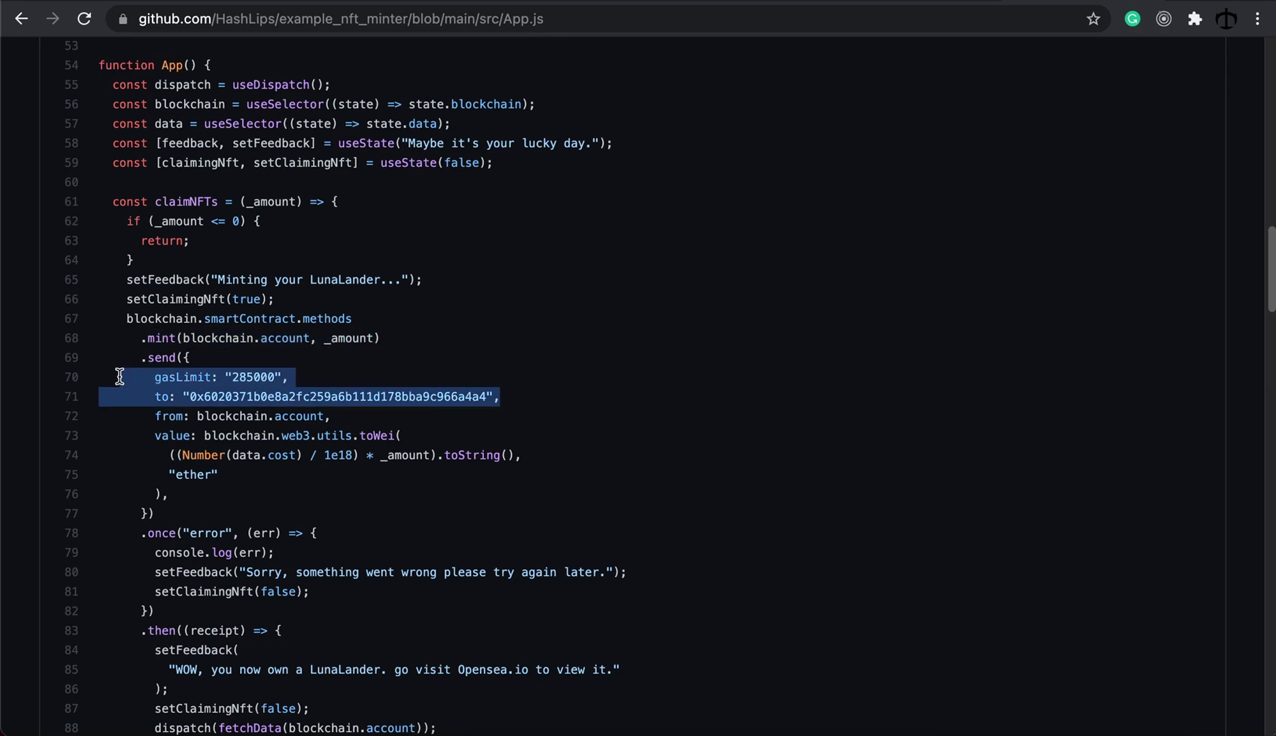
{"action": "left_click", "coordinate": [295, 377]}
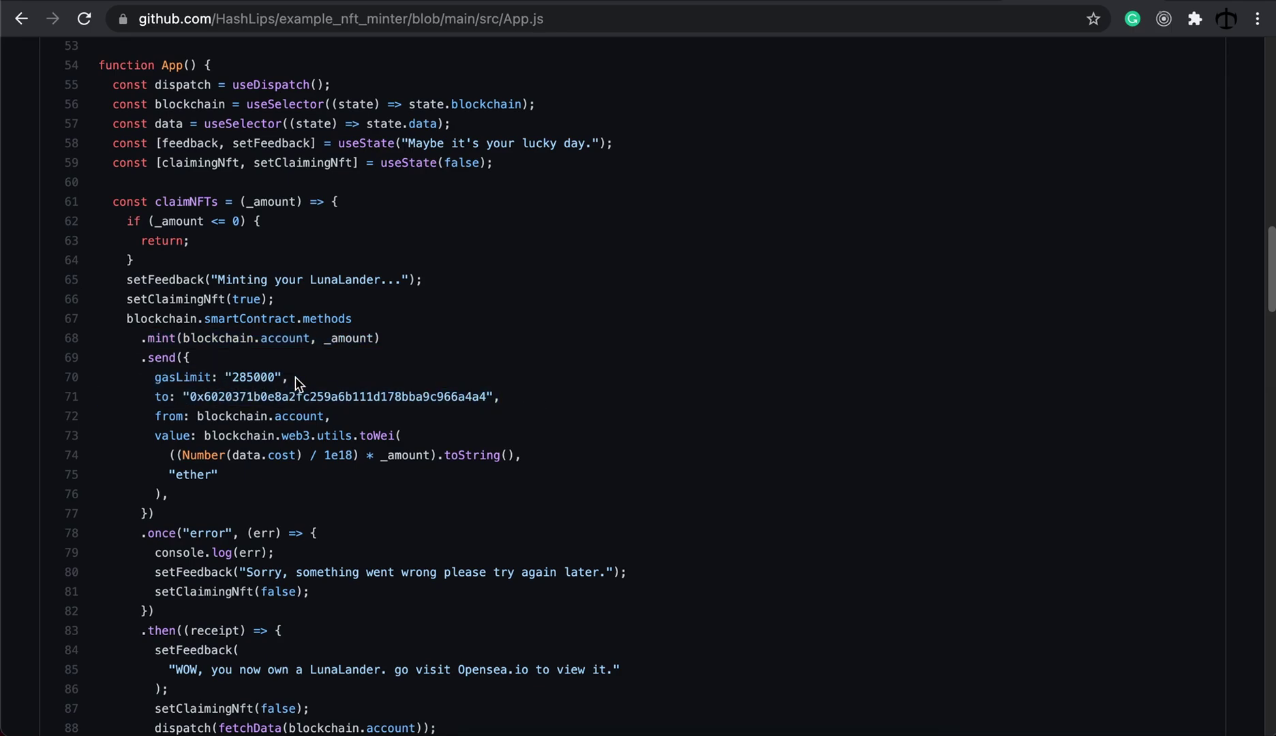
{"action": "double_click", "coordinate": [428, 398]}
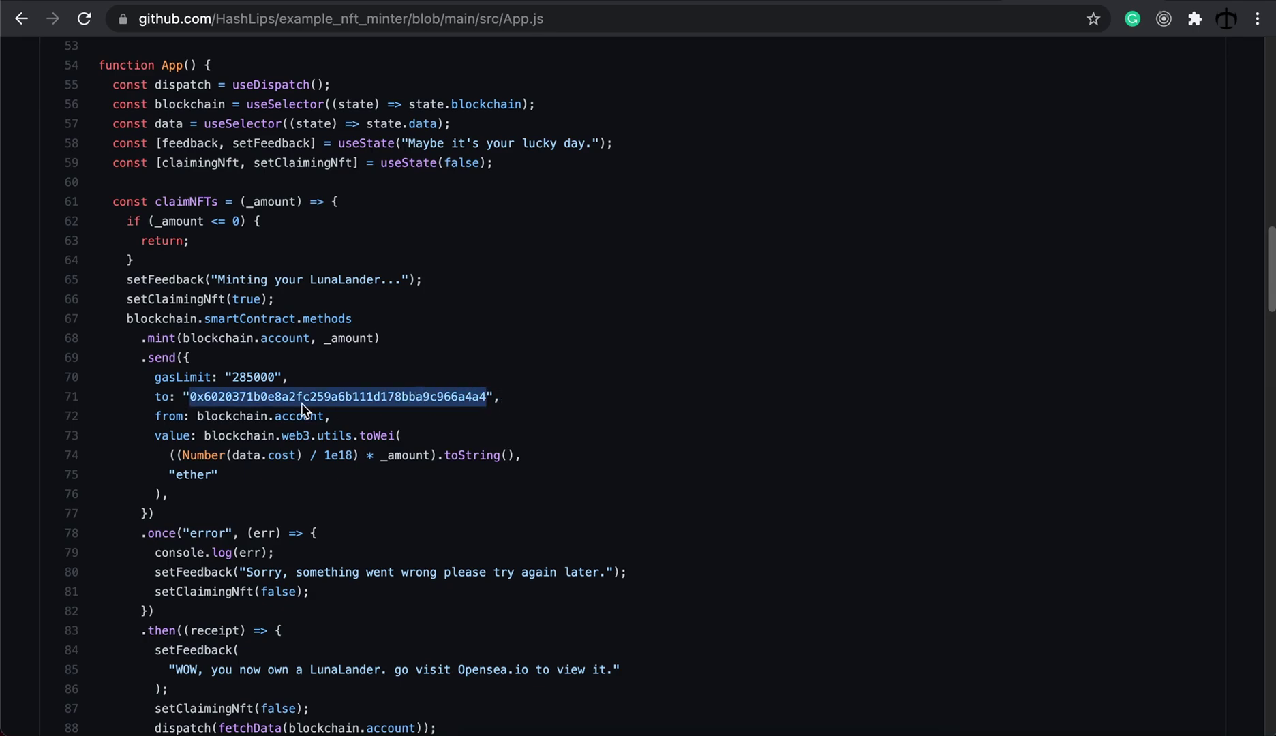
{"action": "left_click", "coordinate": [170, 399]}
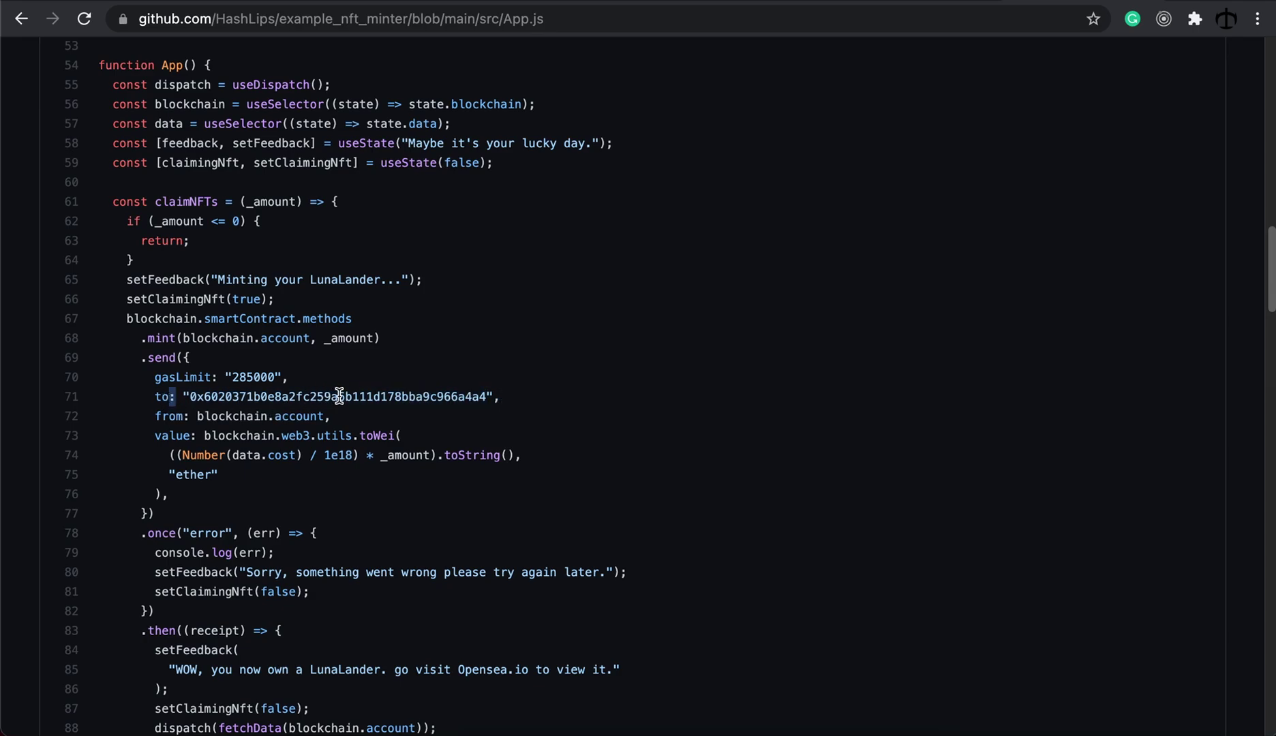
{"action": "double_click", "coordinate": [442, 395]}
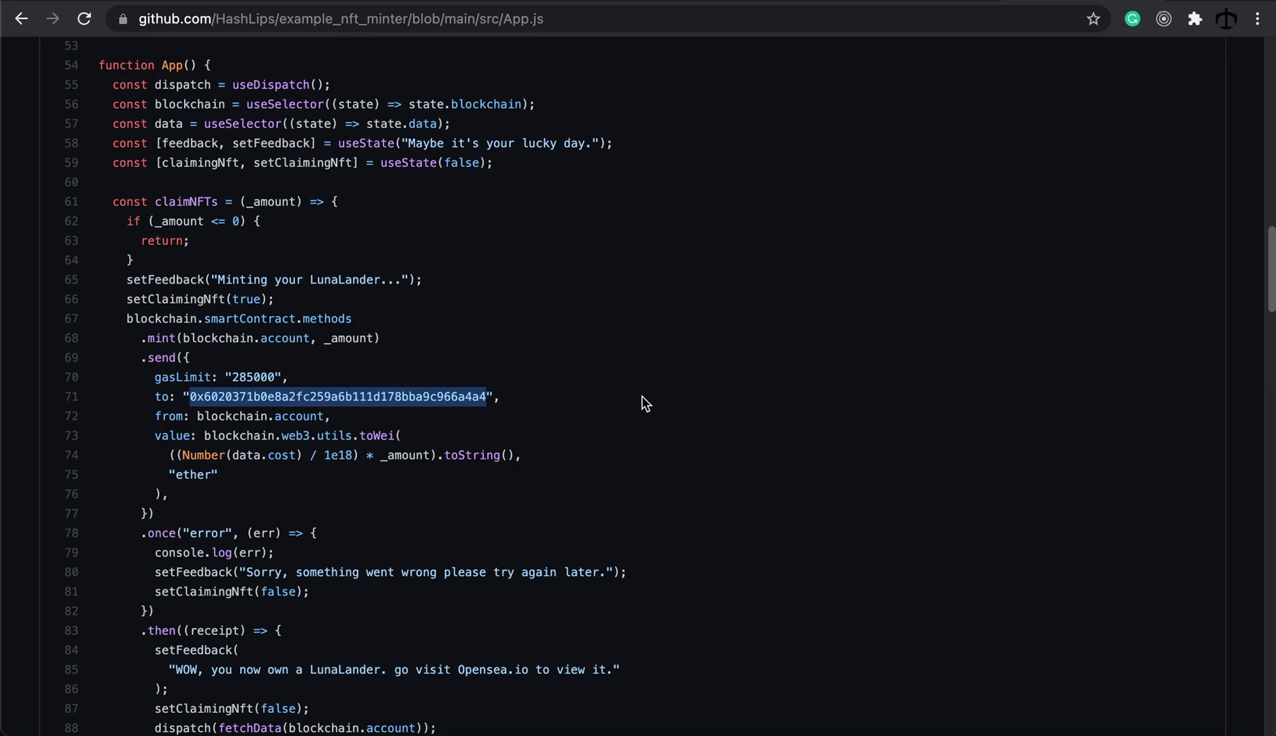
{"action": "key", "text": "ctrl+Tab"}
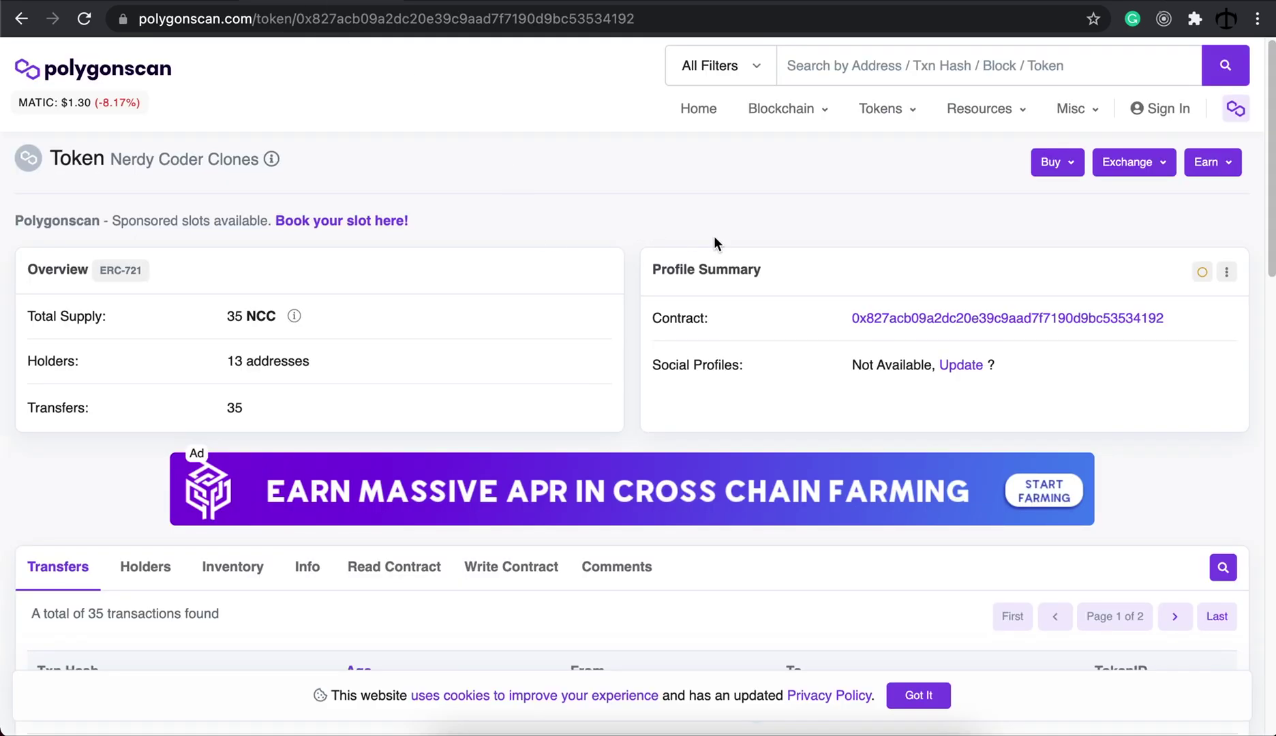
Highlight the 35 total supply and 13 holders, then copy the token's contract address
{"action": "double_click", "coordinate": [234, 316]}
{"action": "double_click", "coordinate": [234, 361]}
{"action": "left_click", "coordinate": [773, 371]}
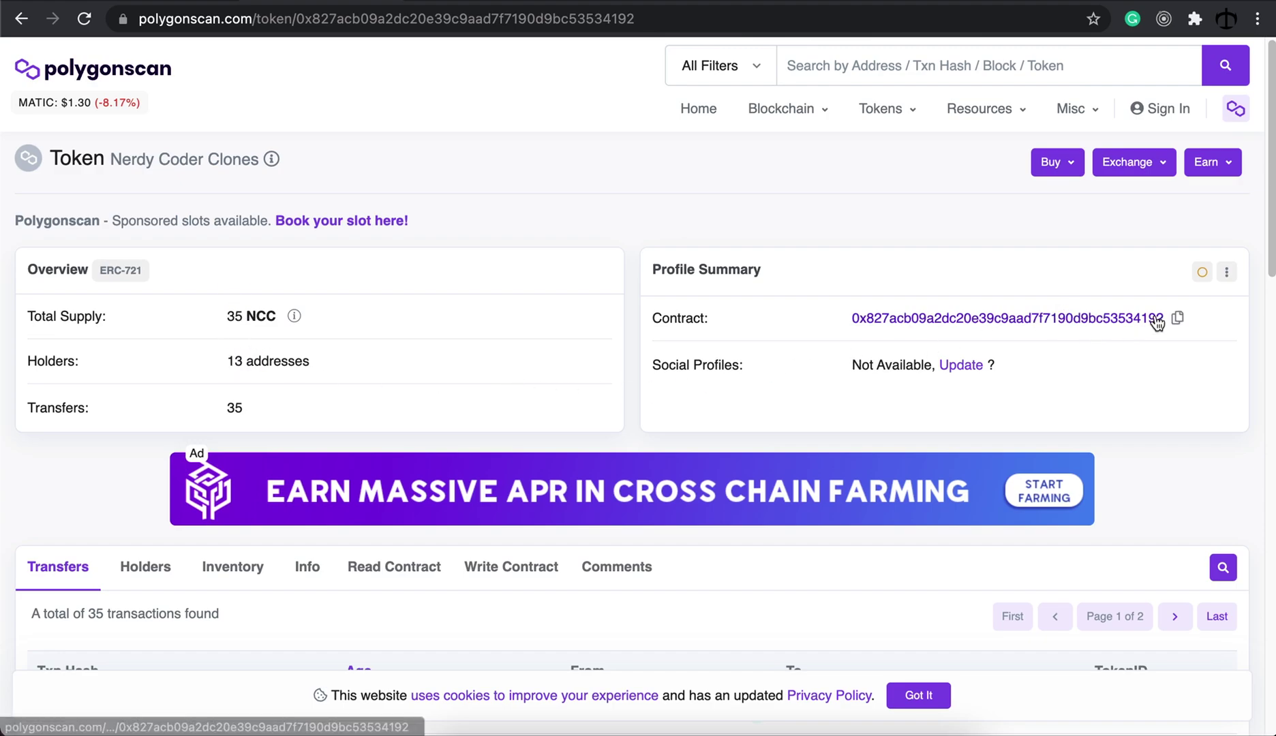
{"action": "left_click", "coordinate": [1177, 320]}
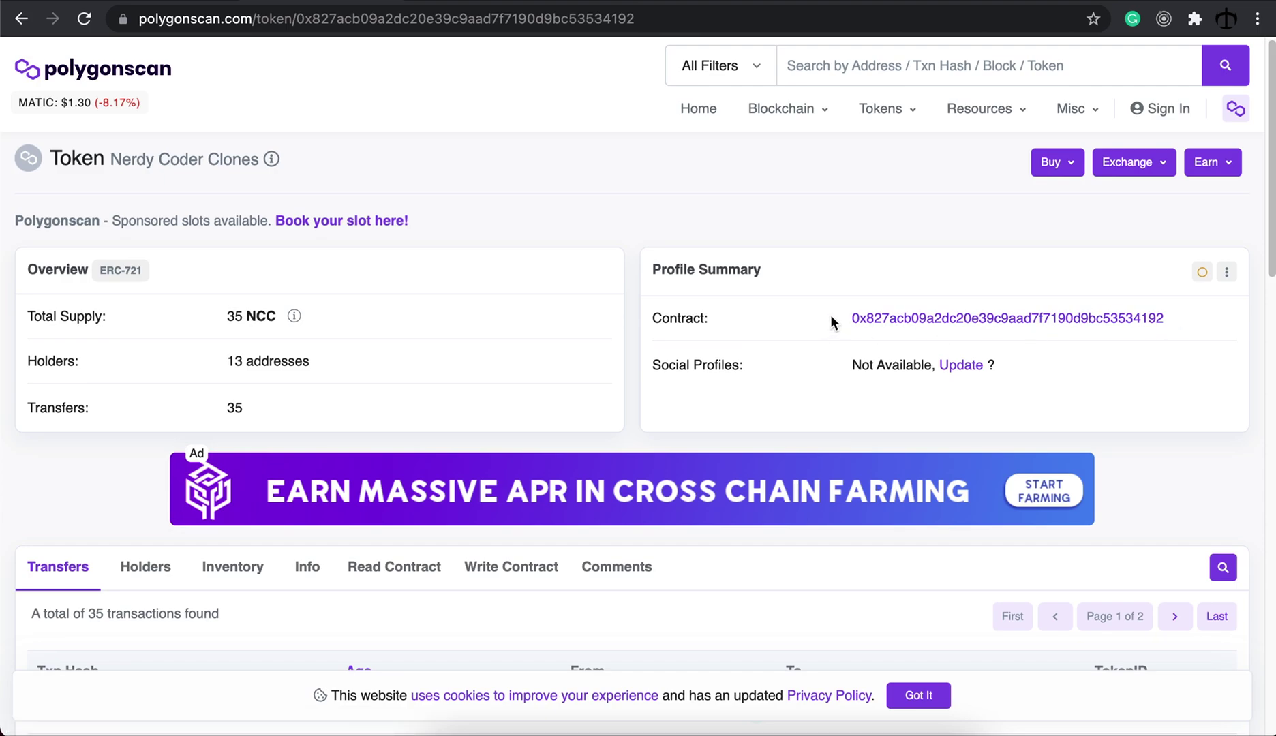
{"action": "key", "text": "ctrl+Tab"}
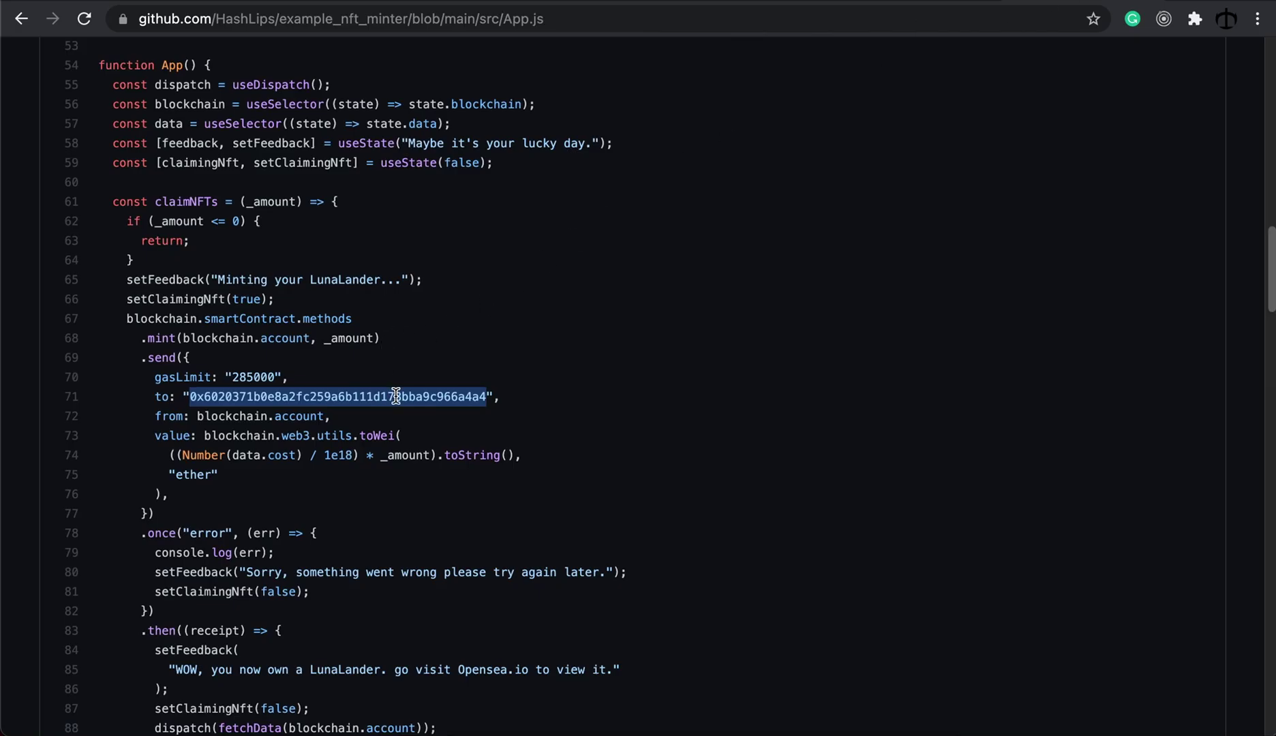
{"action": "left_click", "coordinate": [522, 405]}
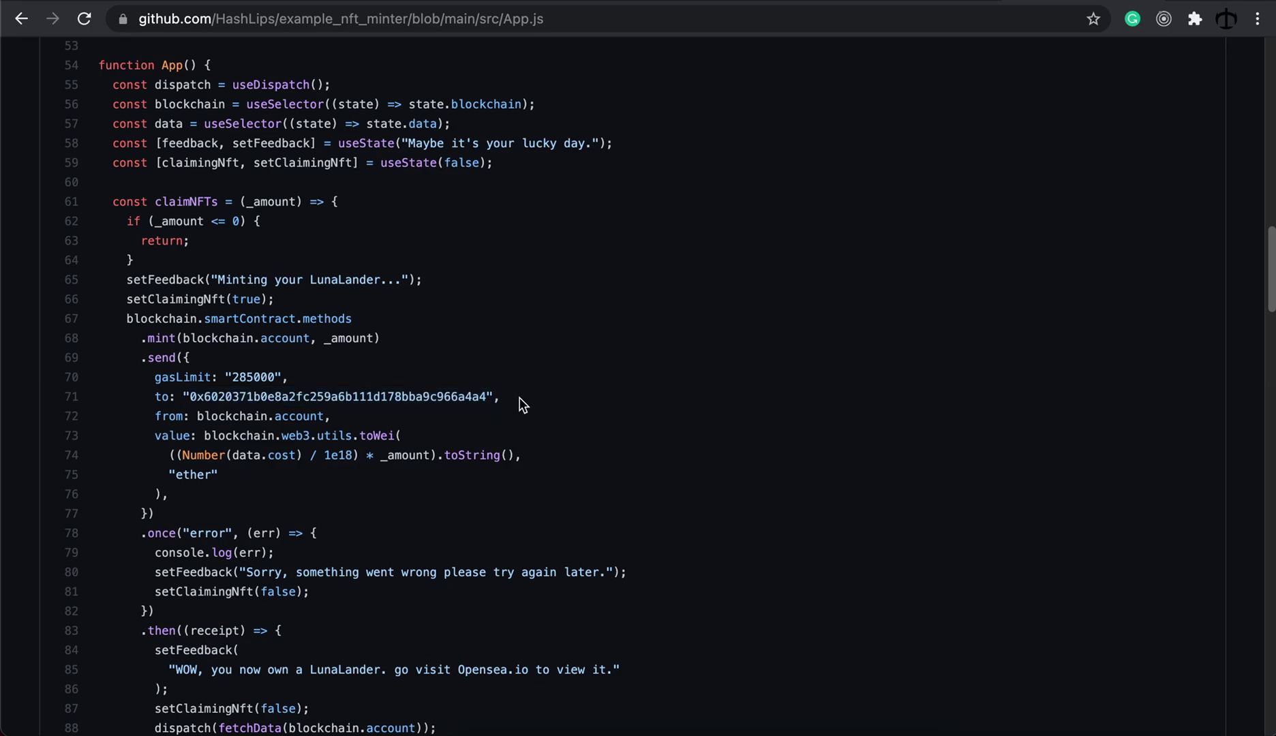
Compare the Polygonscan address with App.js line 71's address and the 285000 gas limit
{"action": "left_click", "coordinate": [335, 2]}
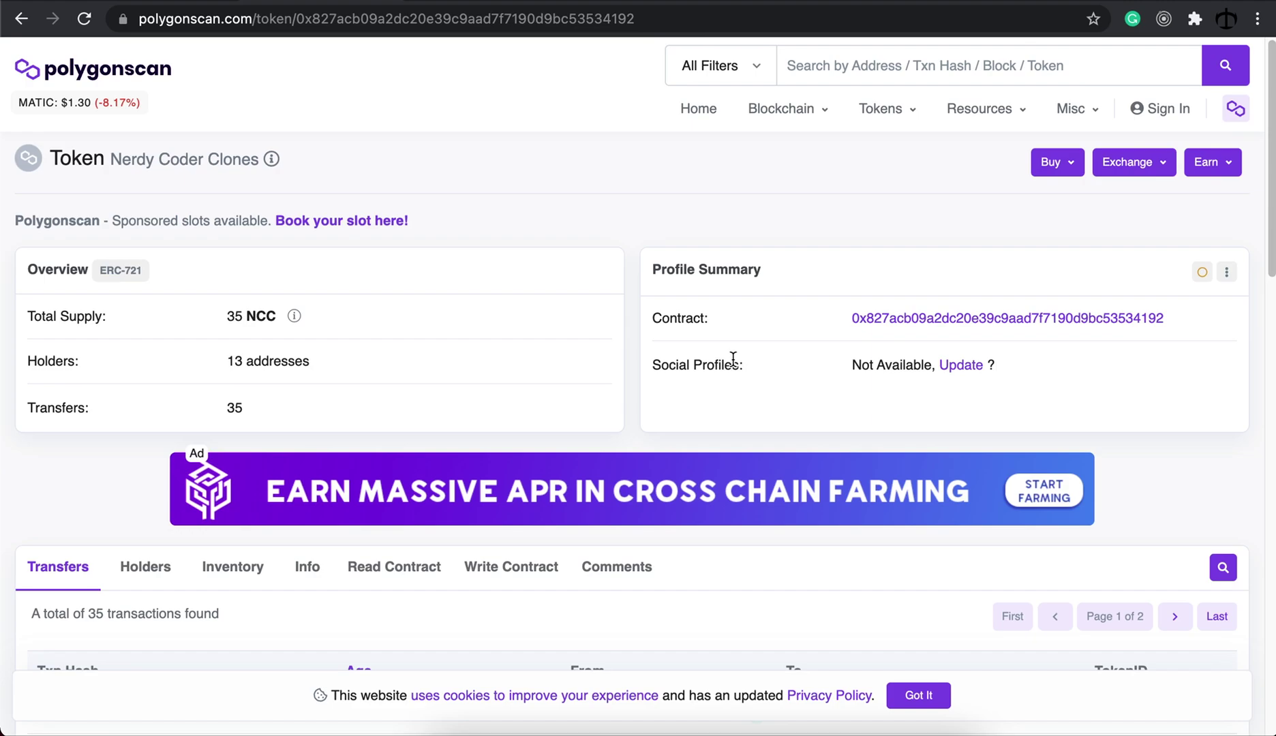
{"action": "scroll", "coordinate": [721, 330], "scroll_direction": "down", "scroll_amount": 3}
{"action": "scroll", "coordinate": [717, 324], "scroll_direction": "up", "scroll_amount": 3}
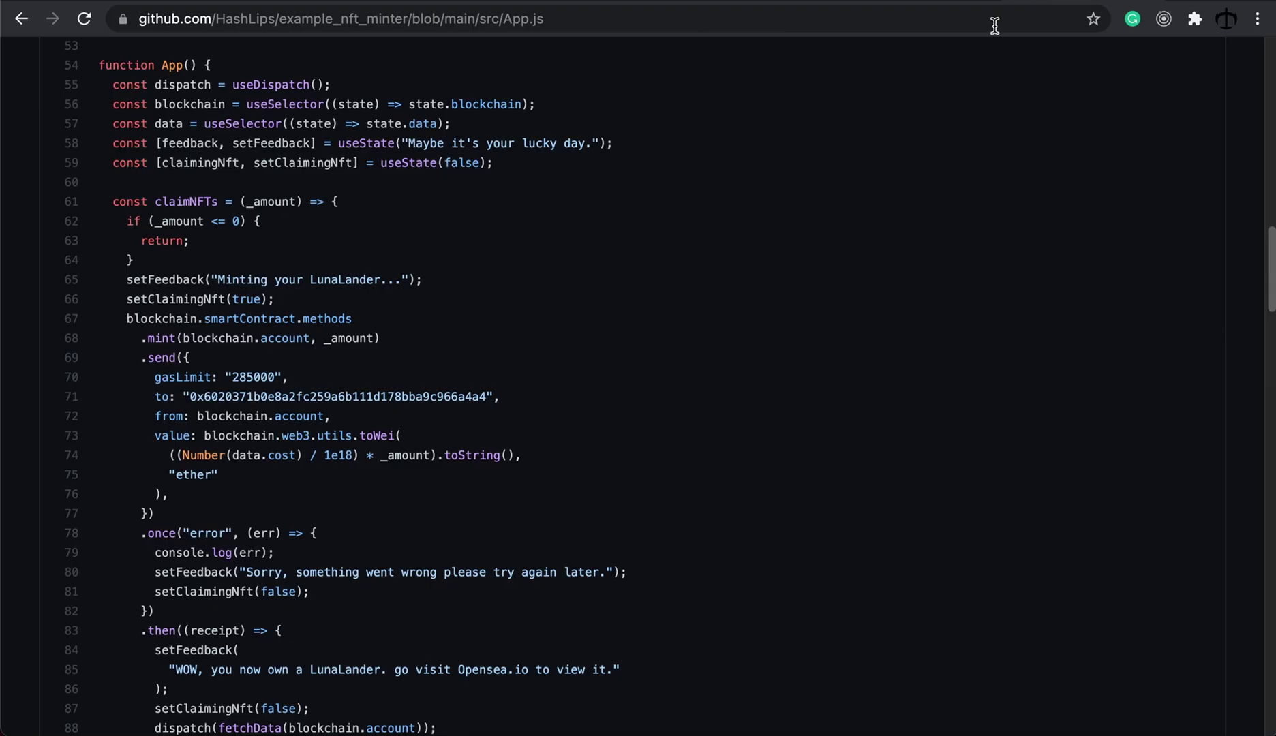
{"action": "left_click", "coordinate": [1022, 2]}
{"action": "double_click", "coordinate": [400, 397]}
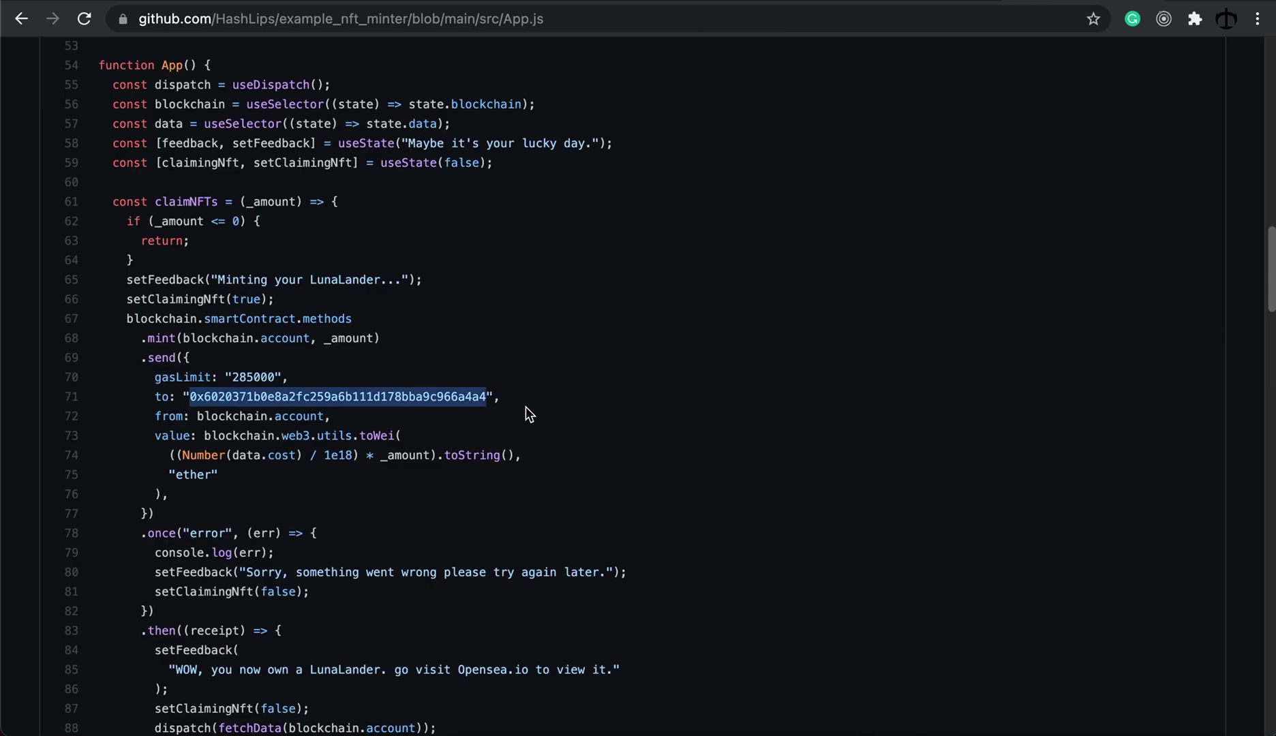
{"action": "double_click", "coordinate": [253, 377]}
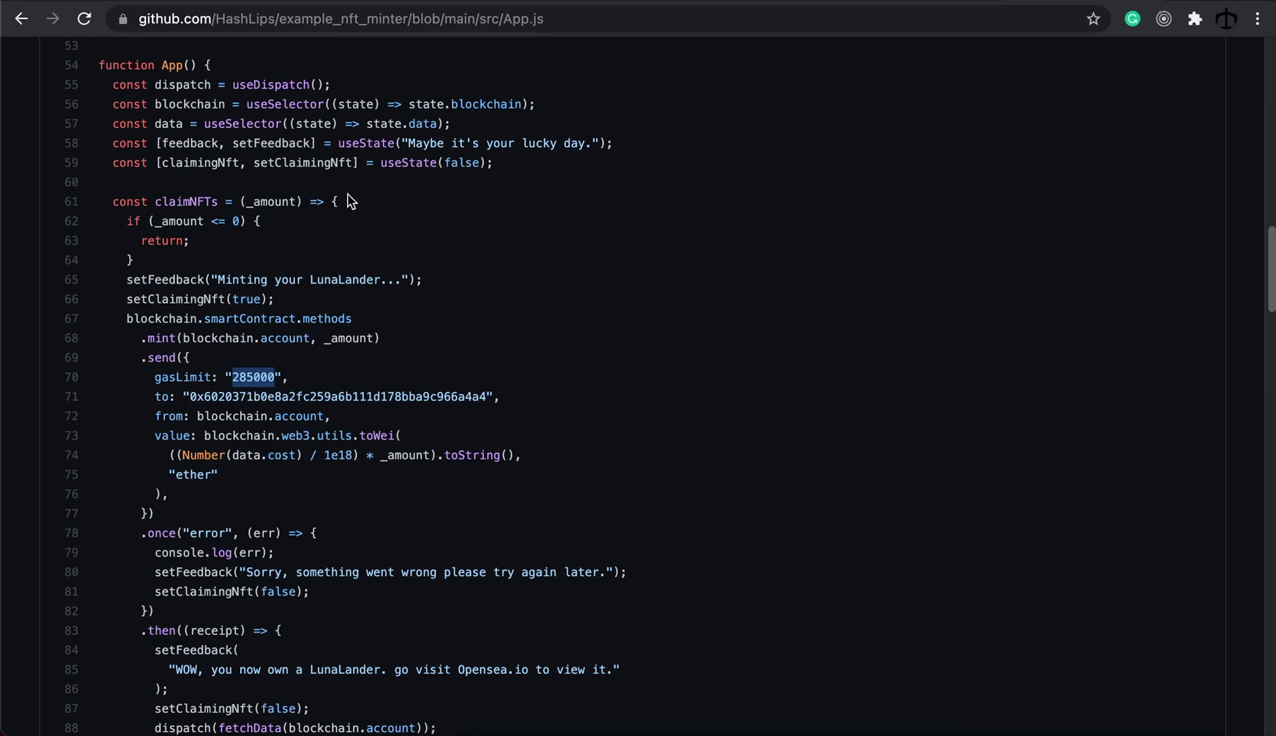
{"action": "left_click", "coordinate": [337, 36]}
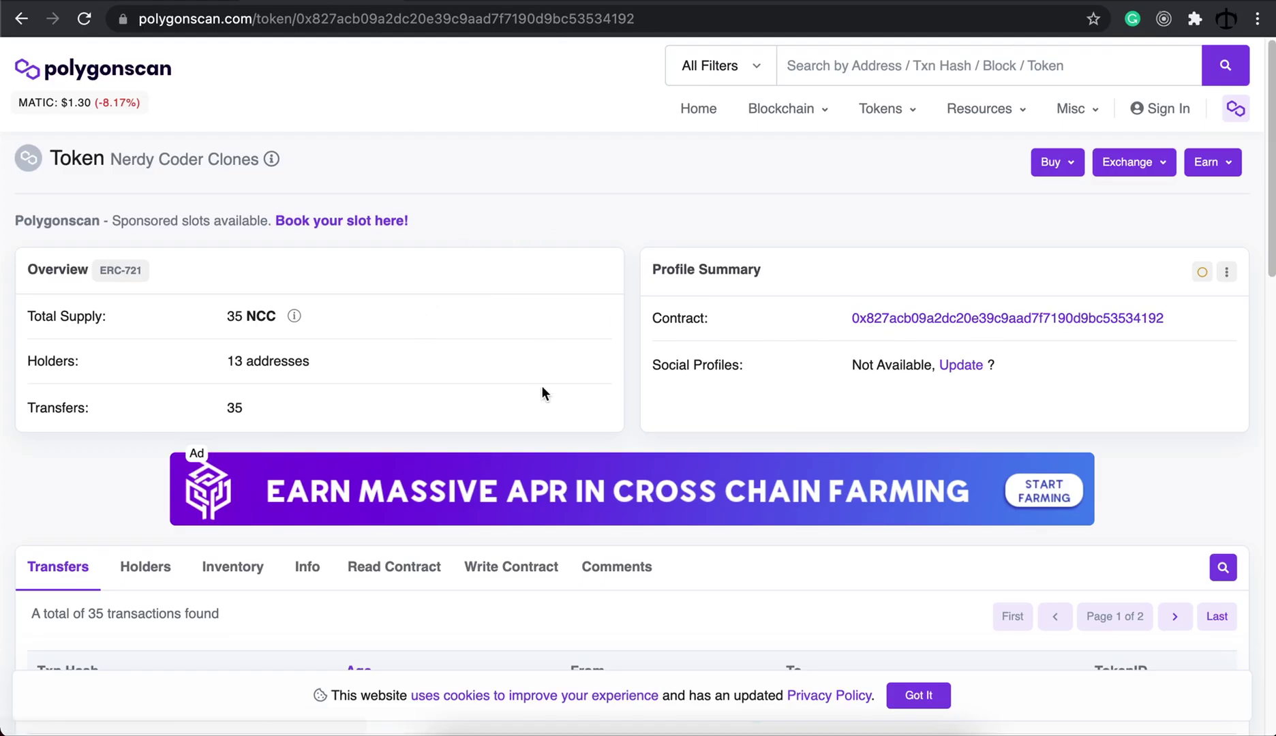
Open the Nerdy Coder Clones contract page and scroll to its transactions, including failed mints
{"action": "left_click", "coordinate": [873, 319]}
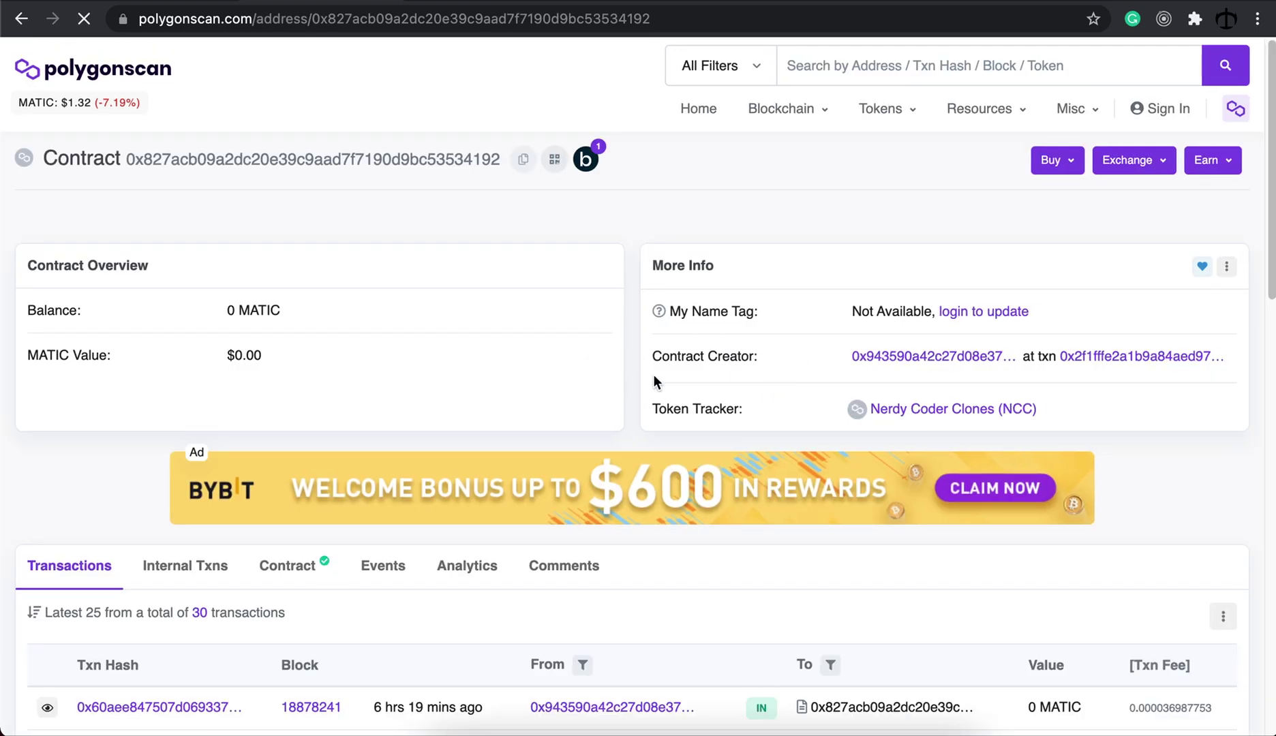
{"action": "scroll", "coordinate": [706, 355], "scroll_direction": "down", "scroll_amount": 4}
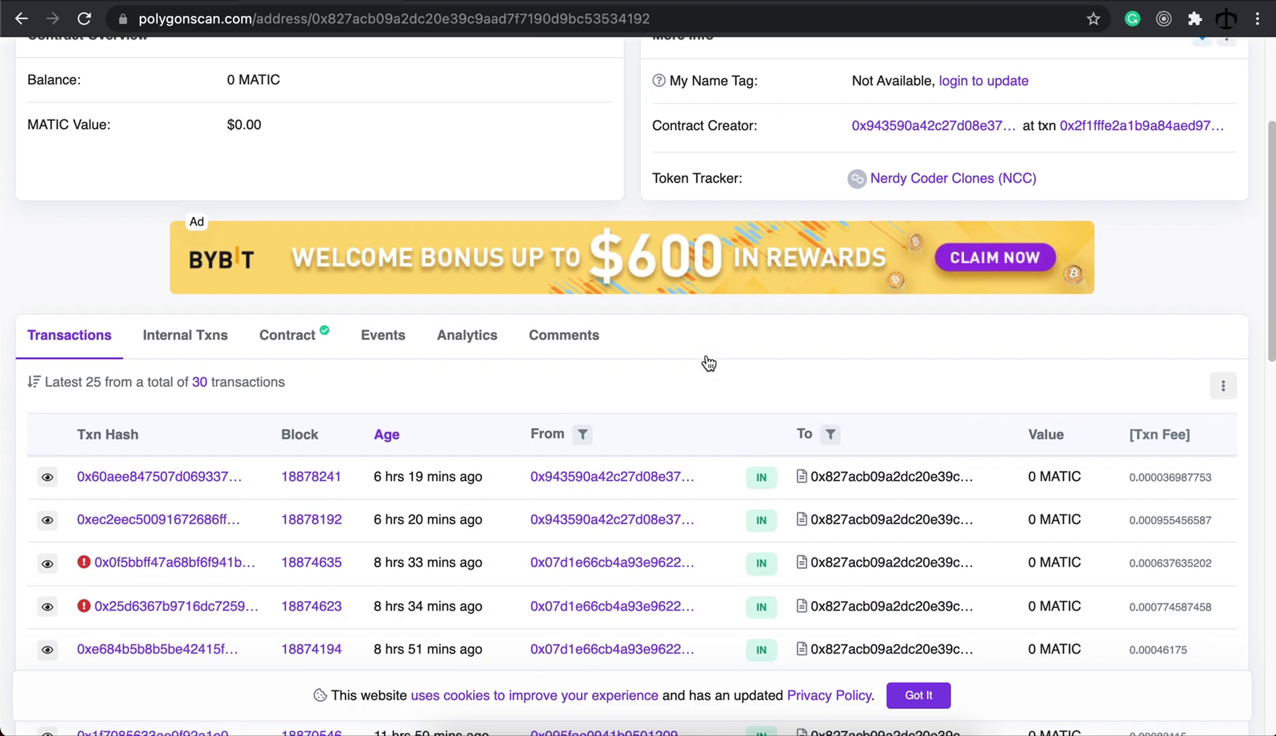
{"action": "scroll", "coordinate": [709, 363], "scroll_direction": "down", "scroll_amount": 1}
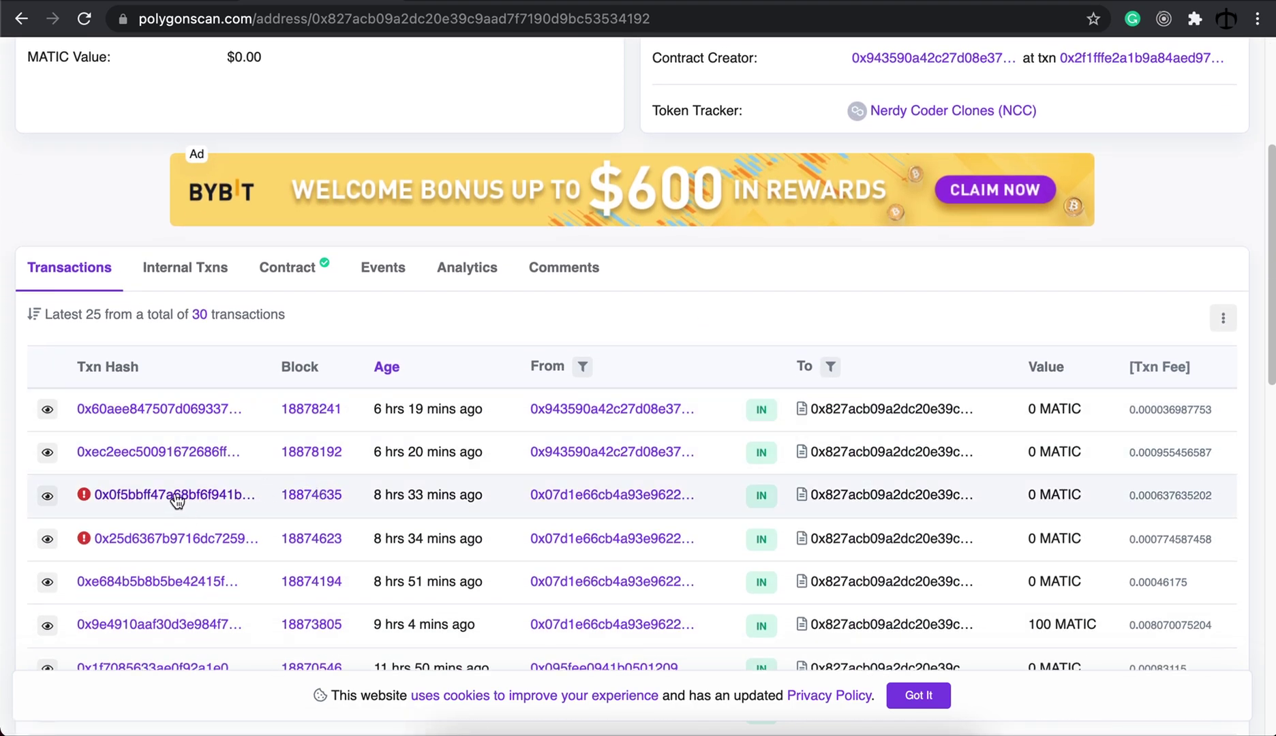
{"action": "scroll", "coordinate": [183, 546], "scroll_direction": "down", "scroll_amount": 3}
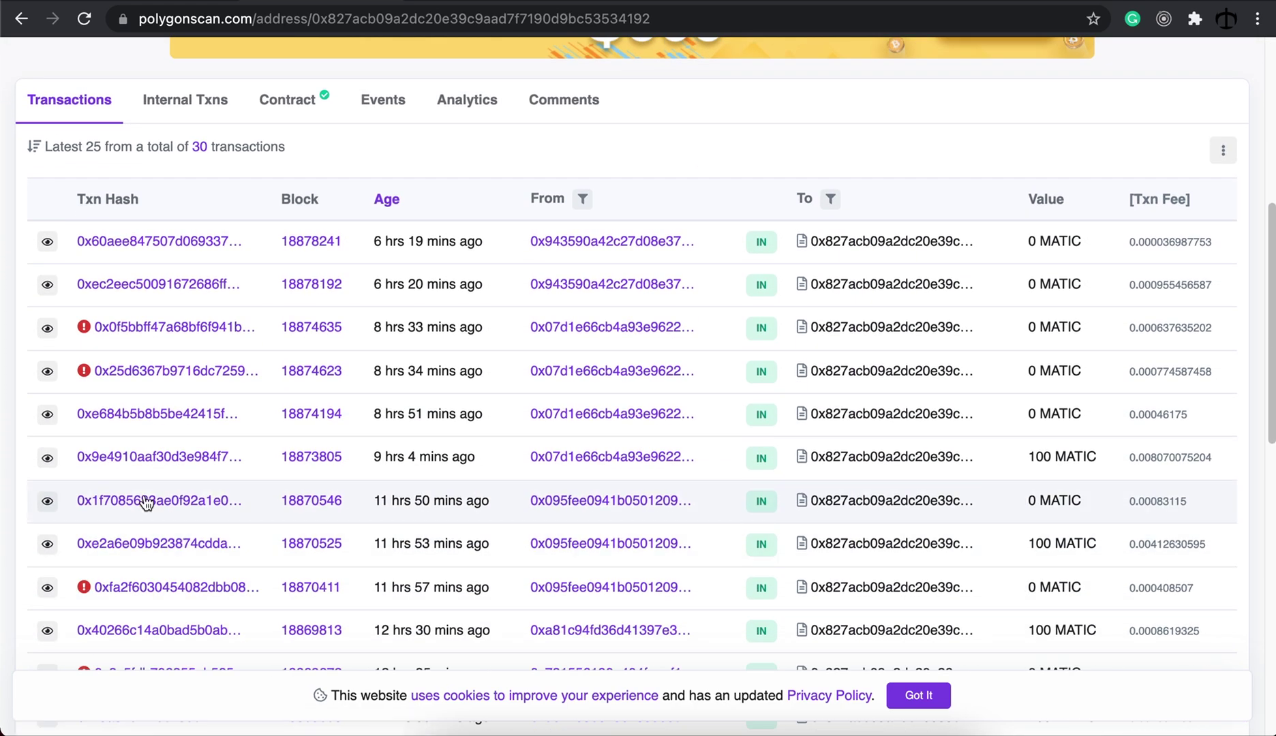
{"action": "mouse_move", "coordinate": [425, 578]}
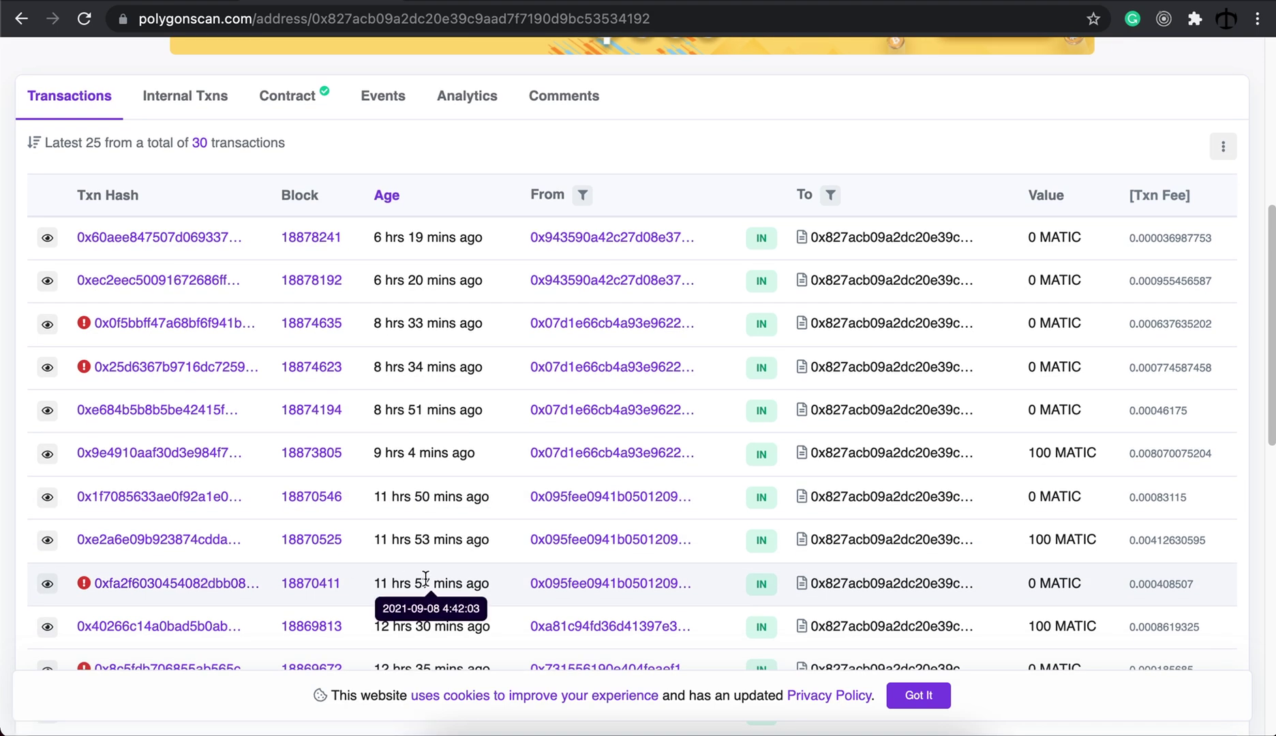
{"action": "left_click", "coordinate": [237, 589]}
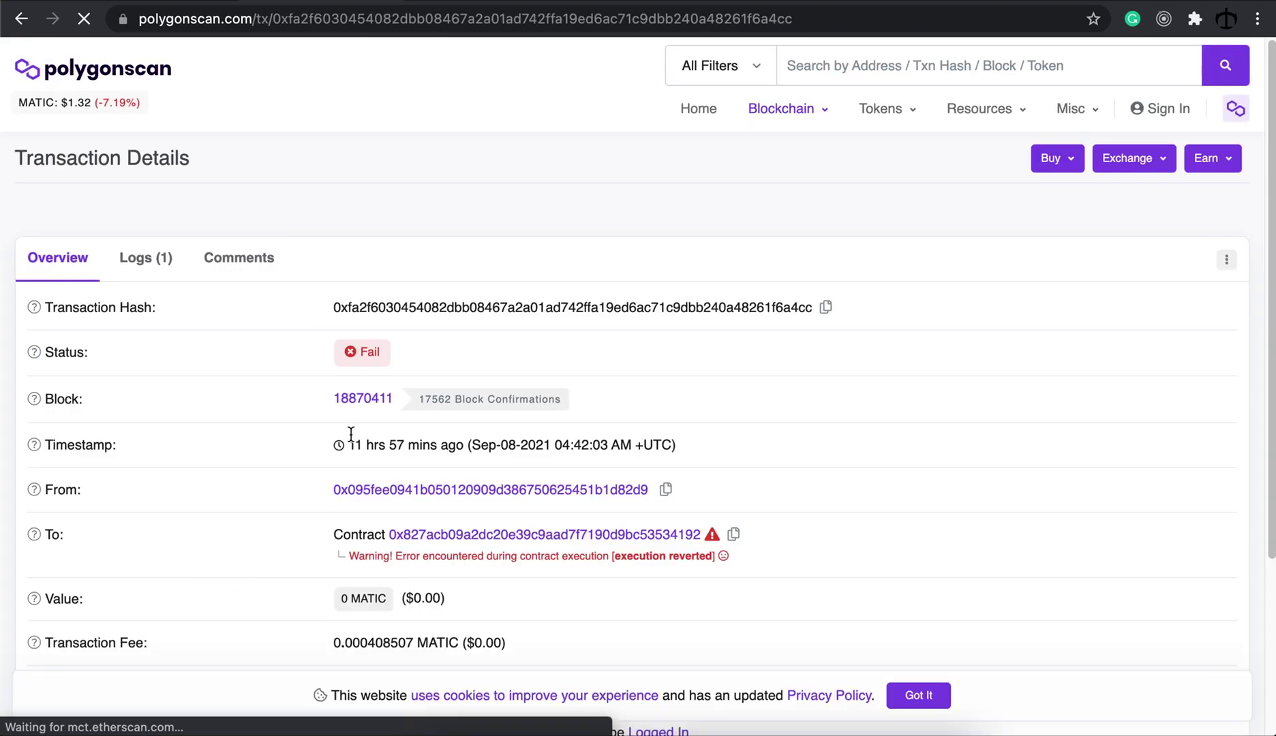
{"action": "scroll", "coordinate": [349, 428], "scroll_direction": "down", "scroll_amount": 3}
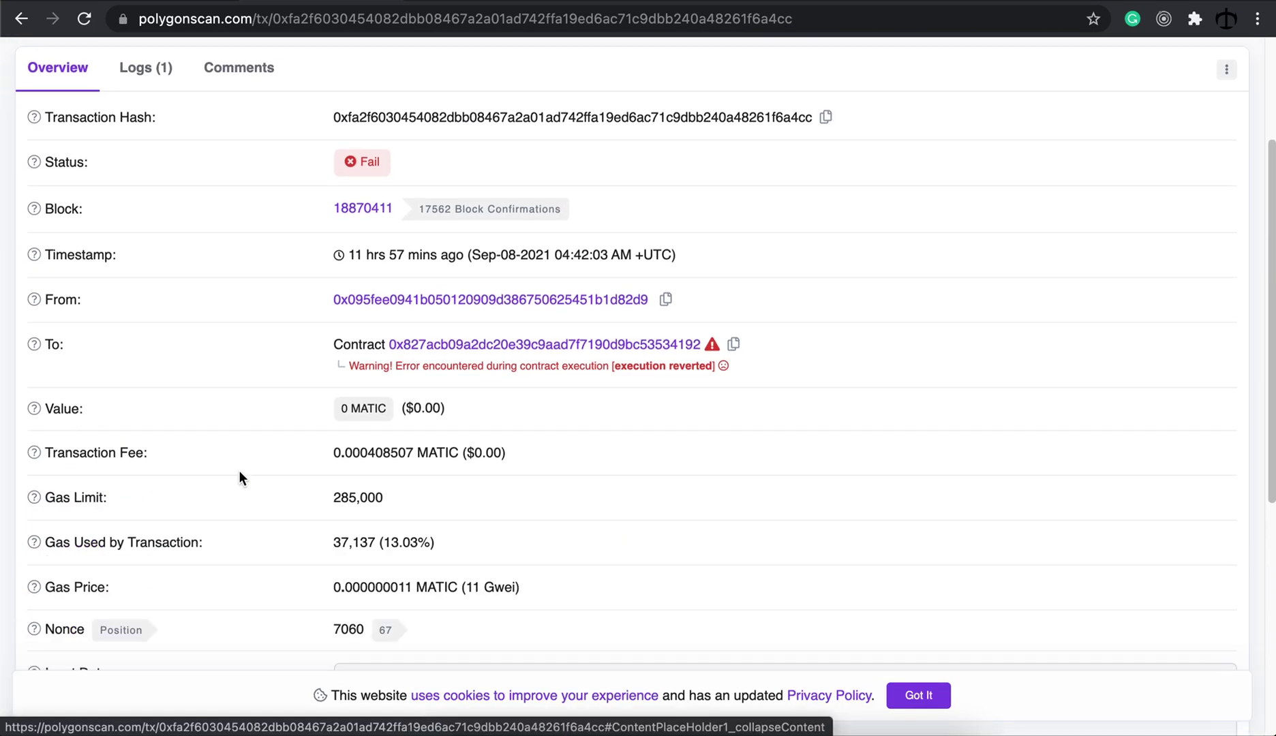
{"action": "scroll", "coordinate": [251, 466], "scroll_direction": "down", "scroll_amount": 2}
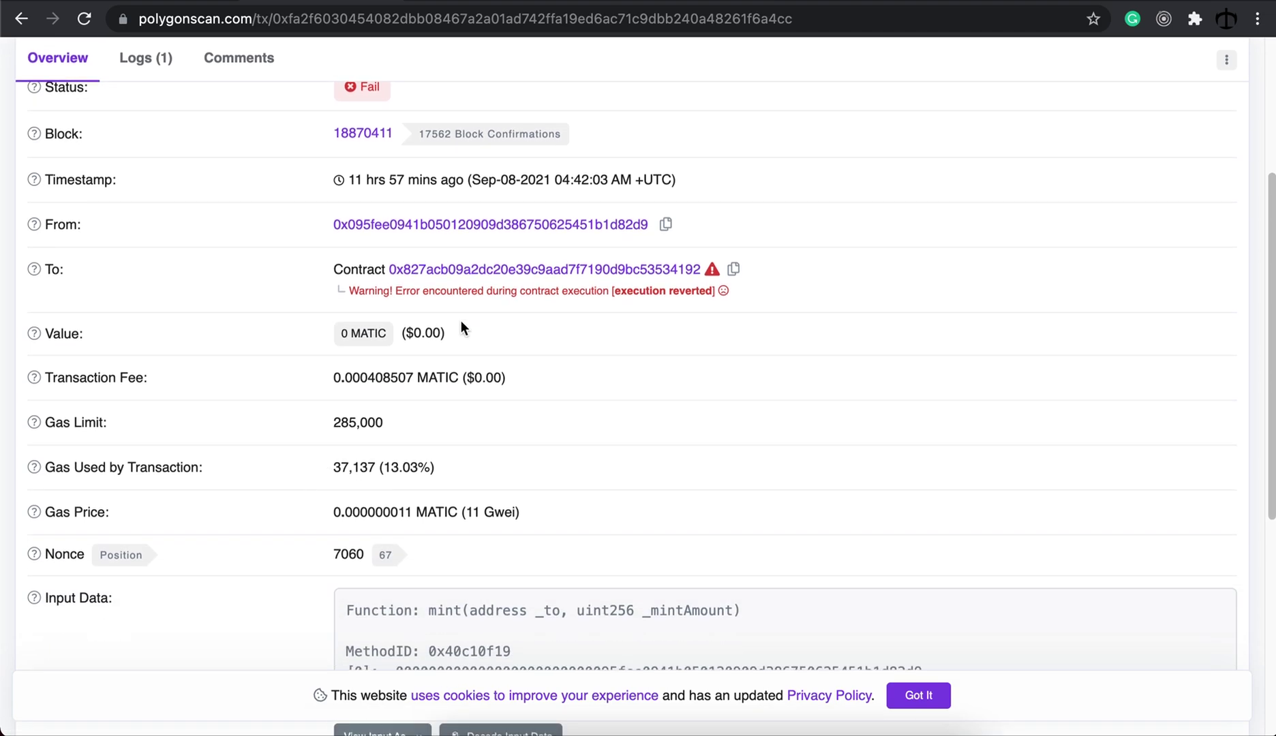
{"action": "left_click_drag", "start_coordinate": [337, 293], "coordinate": [709, 330]}
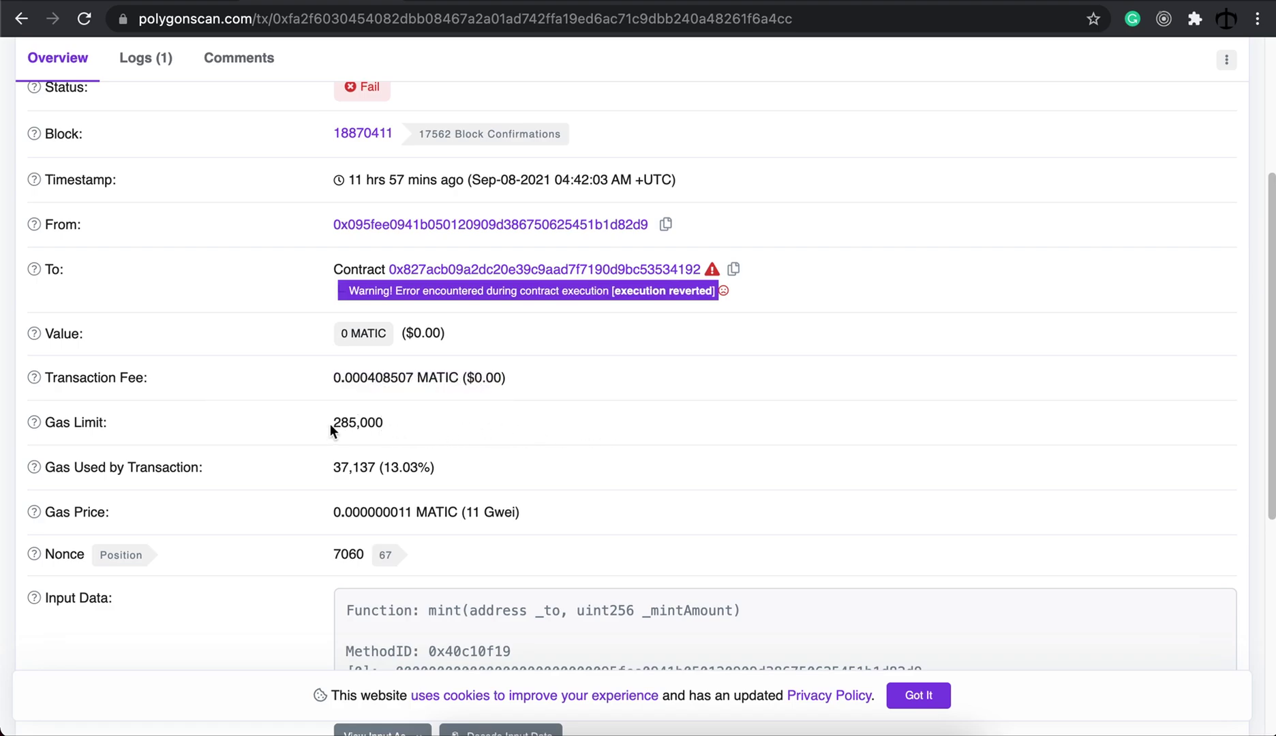
{"action": "scroll", "coordinate": [331, 423], "scroll_direction": "up", "scroll_amount": 3}
{"action": "scroll", "coordinate": [332, 421], "scroll_direction": "down", "scroll_amount": 1}
{"action": "double_click", "coordinate": [332, 501]}
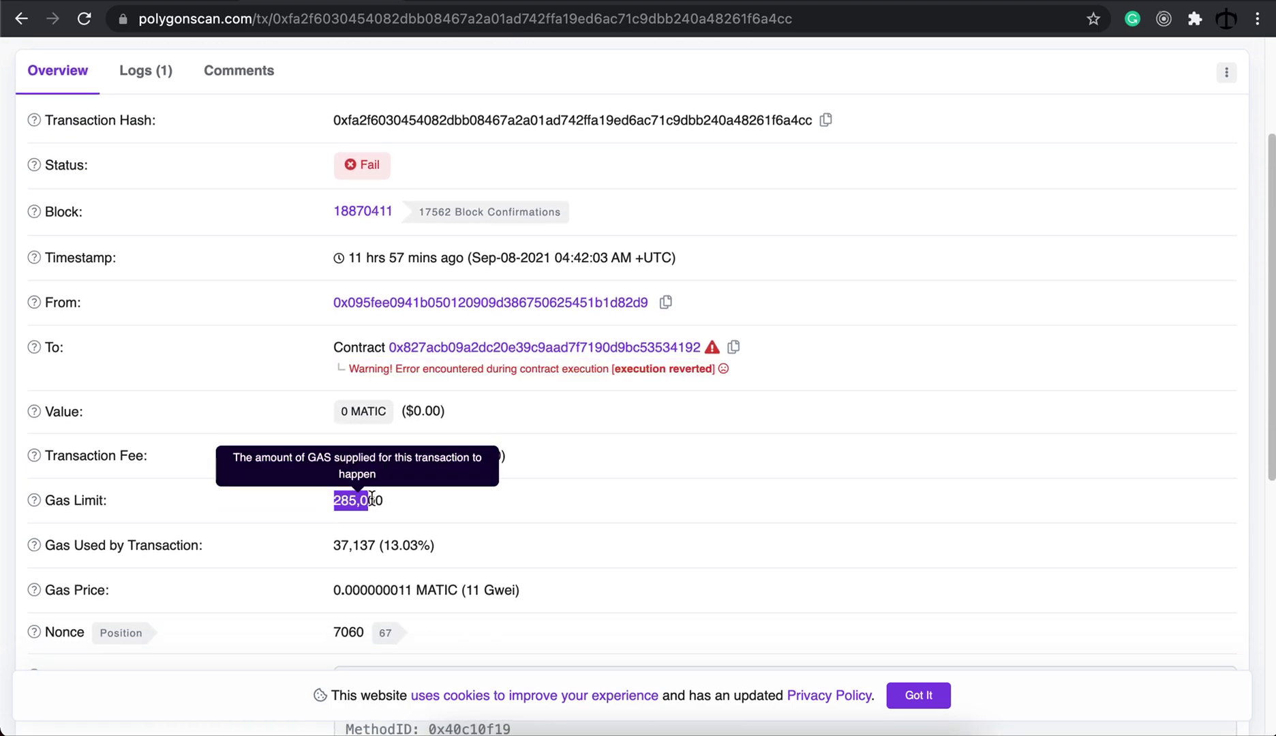
{"action": "left_click", "coordinate": [407, 501]}
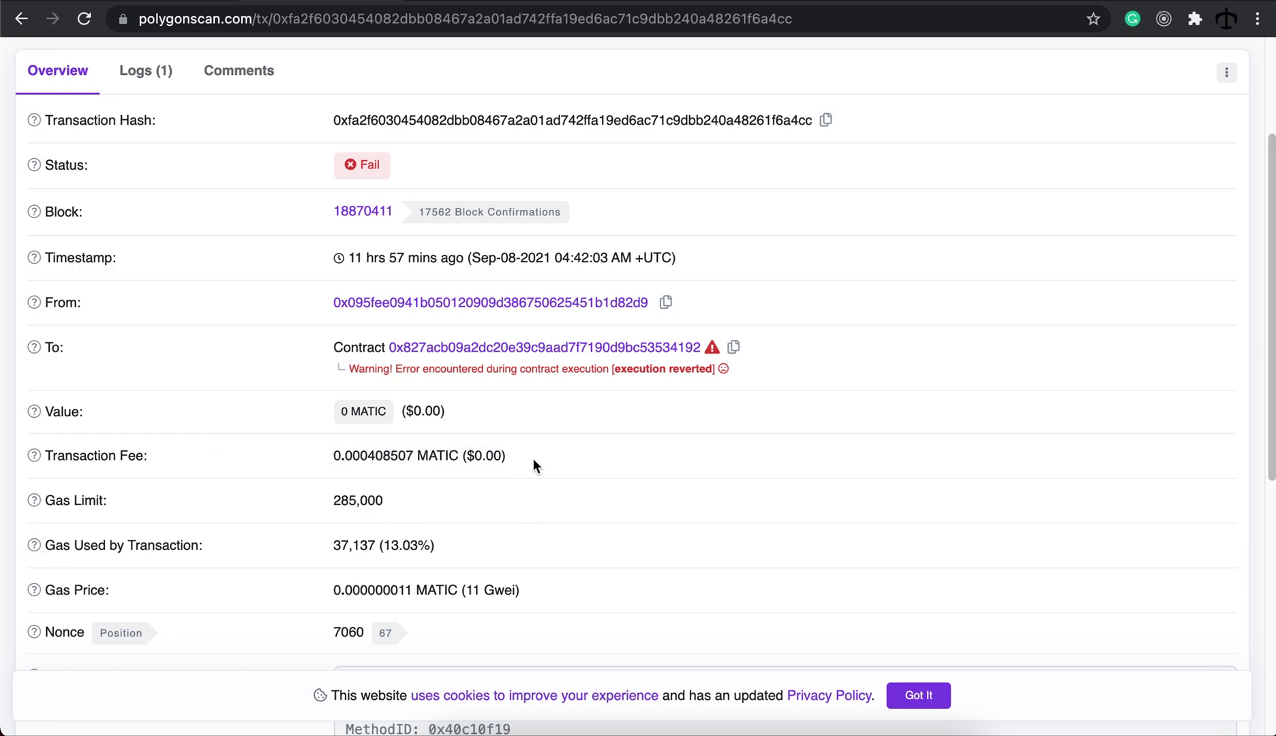
{"action": "left_click_drag", "start_coordinate": [435, 546], "coordinate": [316, 539]}
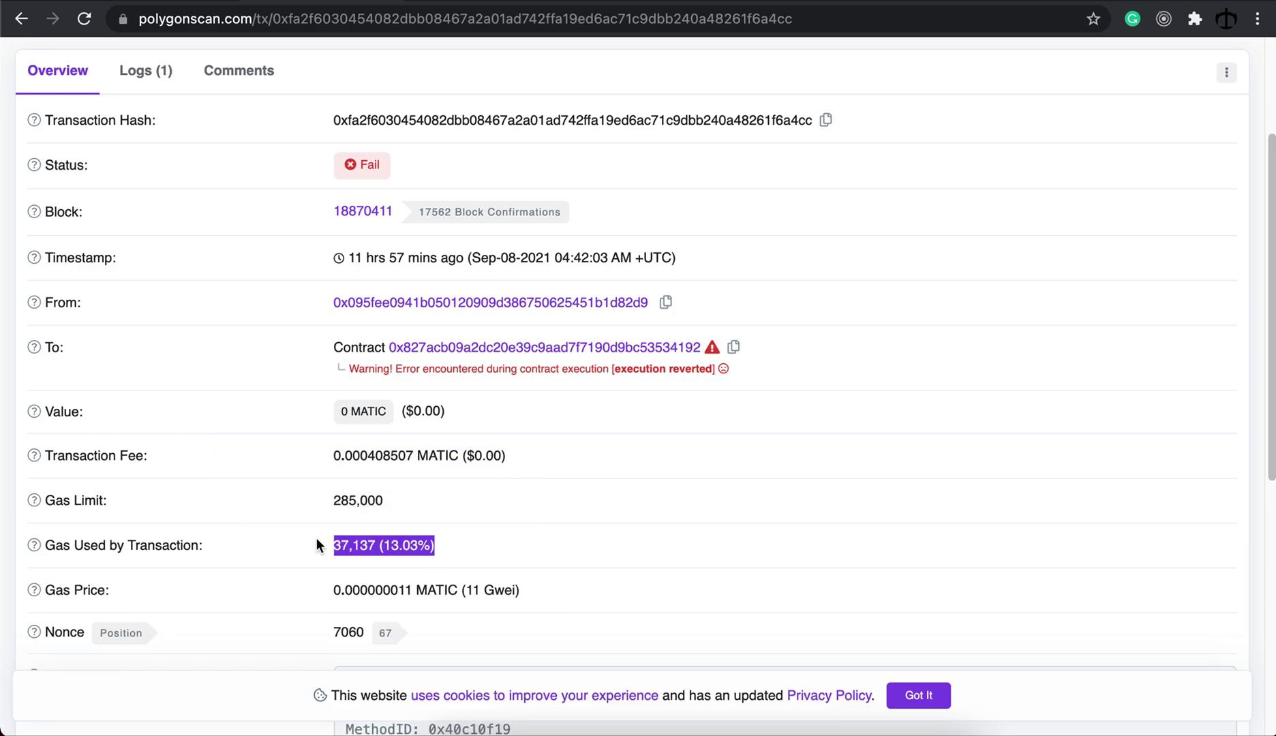
{"action": "left_click", "coordinate": [498, 541]}
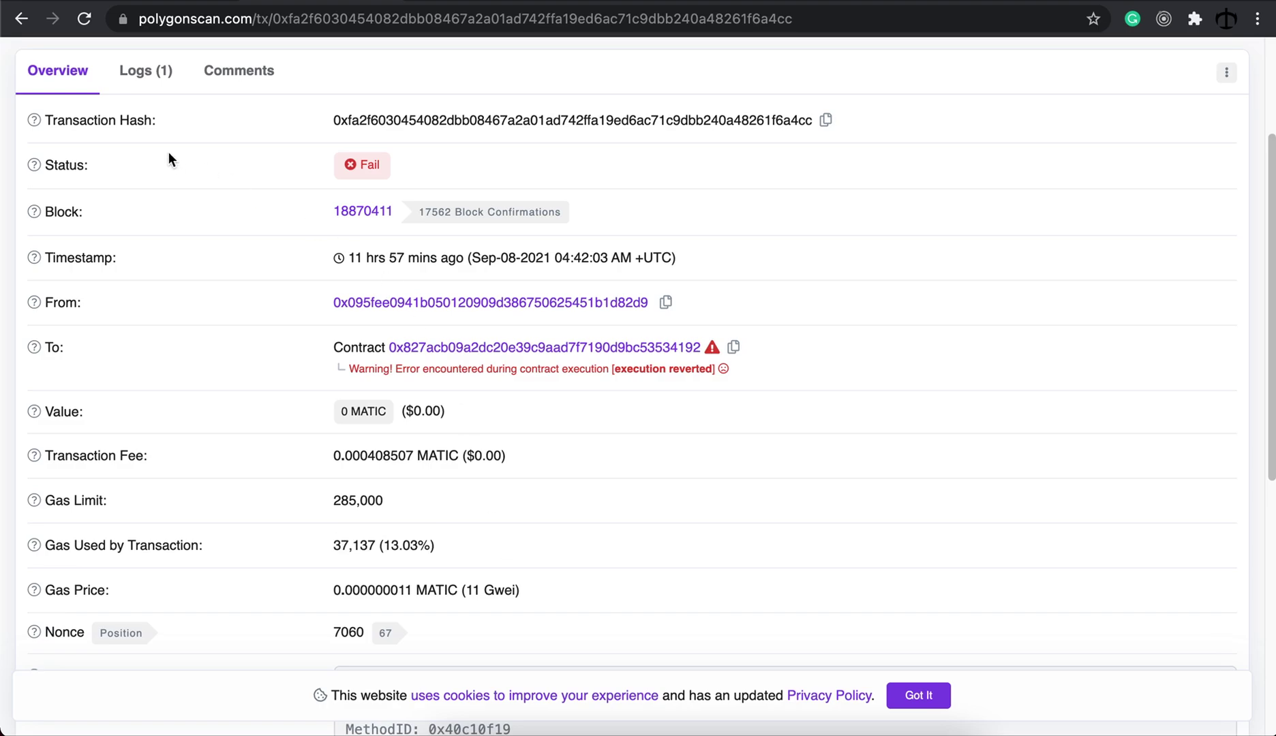
{"action": "left_click", "coordinate": [33, 28]}
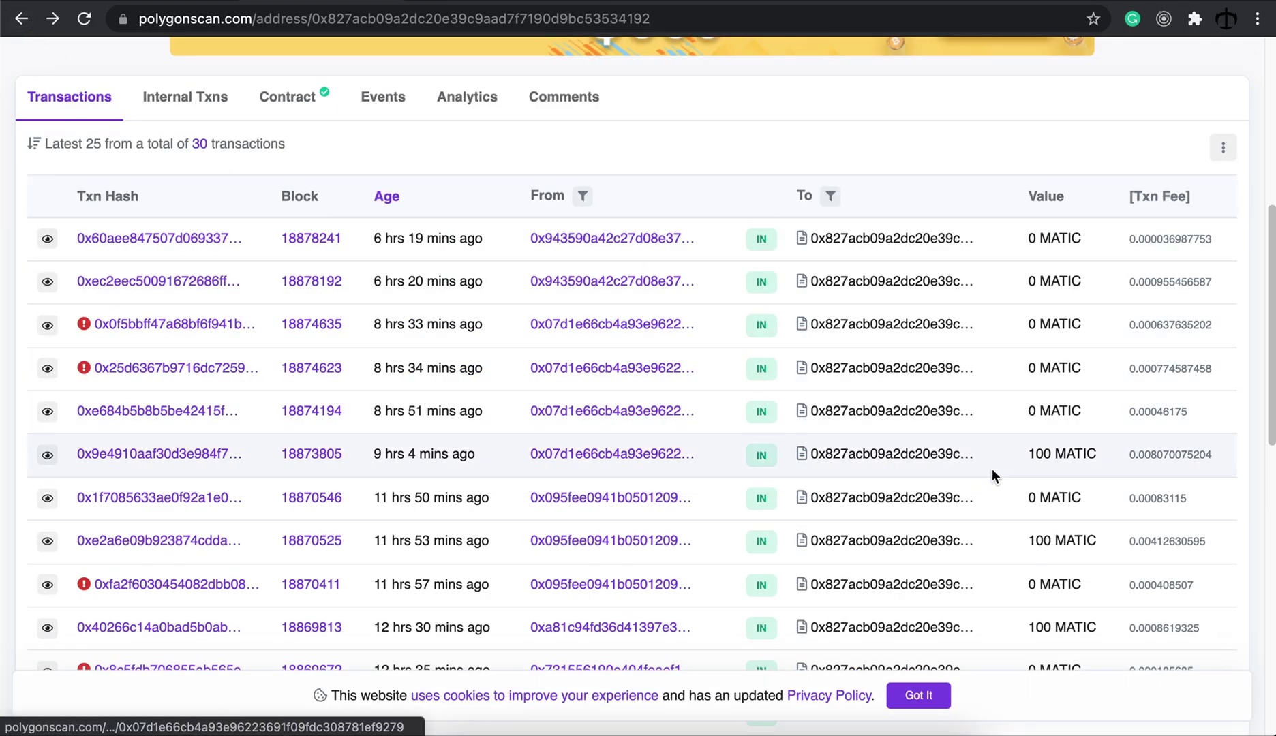
{"action": "left_click", "coordinate": [191, 455]}
{"action": "scroll", "coordinate": [381, 425], "scroll_direction": "down", "scroll_amount": 1}
{"action": "scroll", "coordinate": [341, 427], "scroll_direction": "down", "scroll_amount": 4}
{"action": "left_click", "coordinate": [105, 429]}
{"action": "scroll", "coordinate": [89, 421], "scroll_direction": "down", "scroll_amount": 2}
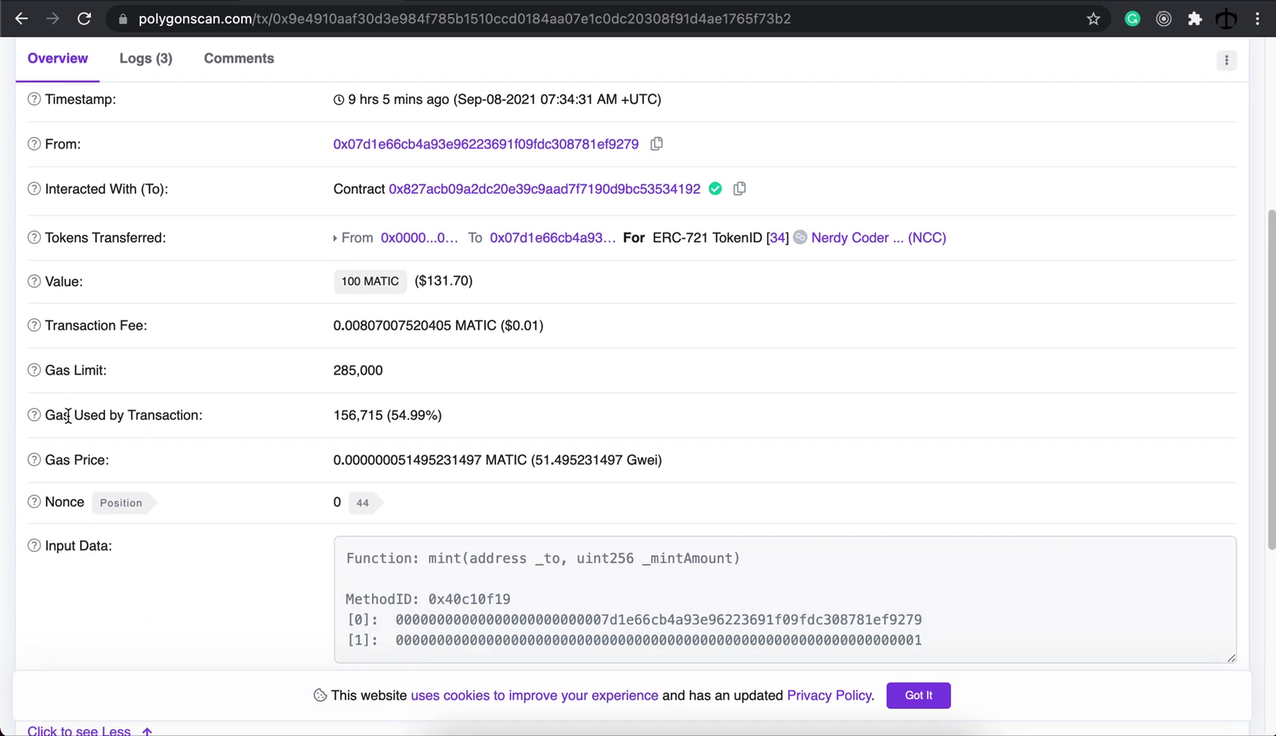
{"action": "left_click_drag", "start_coordinate": [335, 418], "coordinate": [382, 418]}
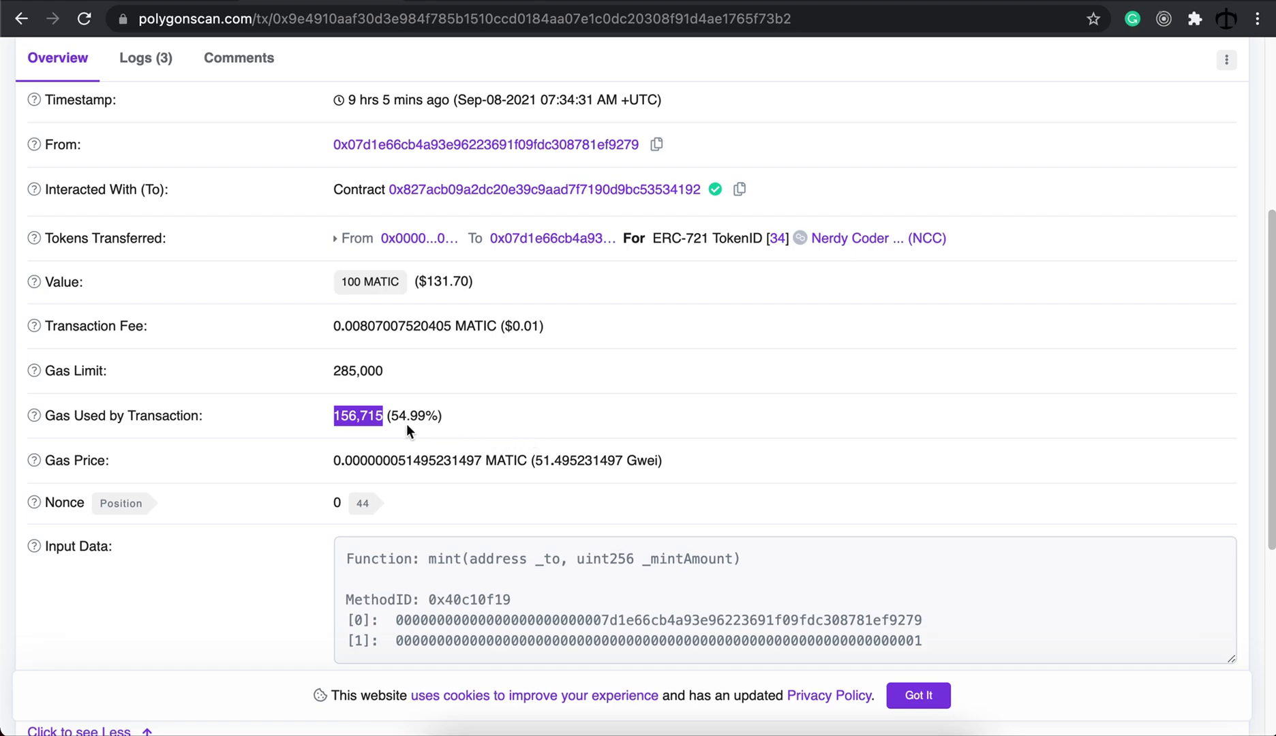
{"action": "left_click_drag", "start_coordinate": [335, 371], "coordinate": [430, 379]}
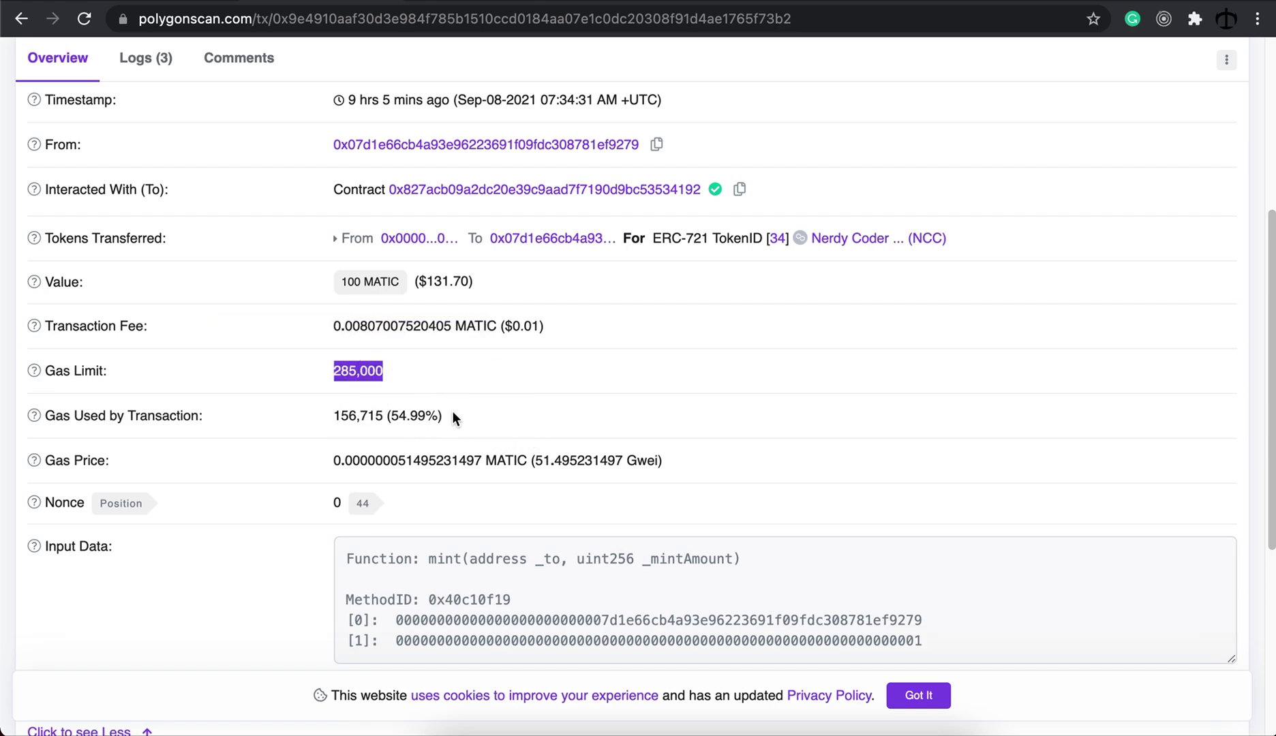
{"action": "left_click", "coordinate": [475, 424]}
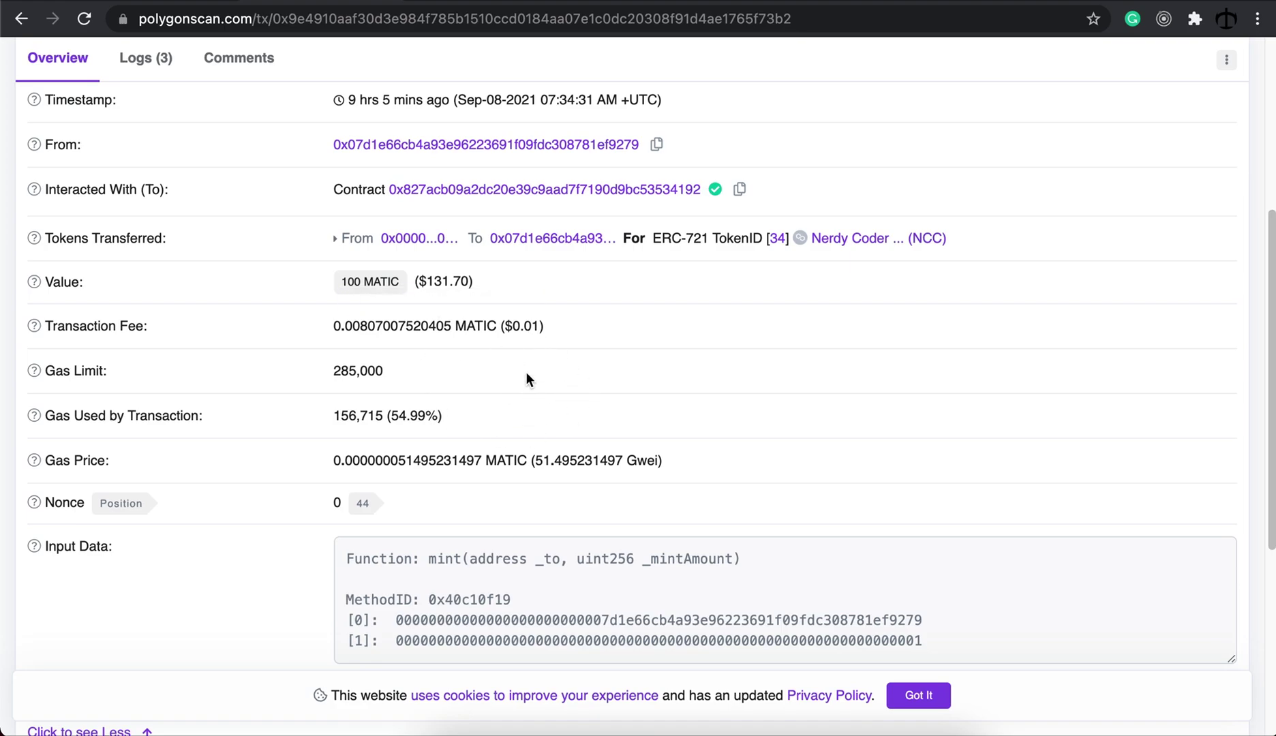
{"action": "left_click", "coordinate": [22, 18]}
{"action": "scroll", "coordinate": [770, 372], "scroll_direction": "up", "scroll_amount": 2}
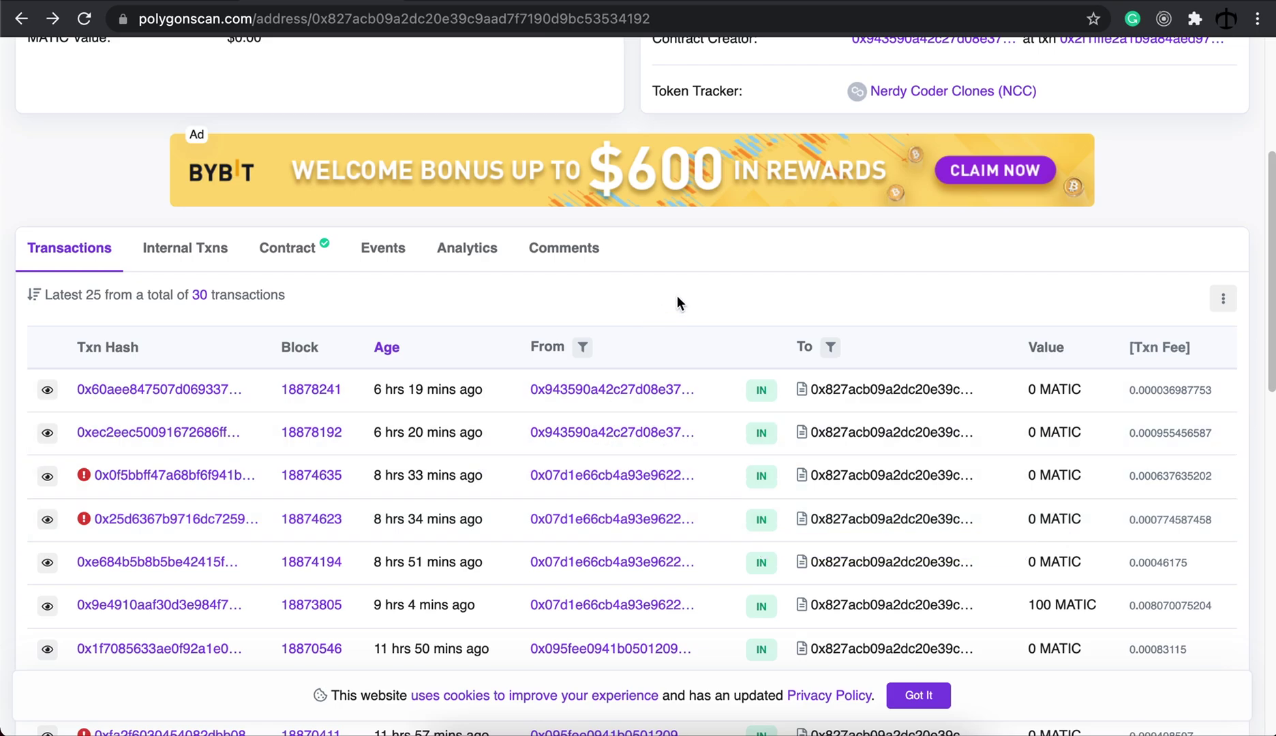
Highlight the gasLimit "285000" line in App.js, then go to the creator's Twitter profile
{"action": "scroll", "coordinate": [711, 320], "scroll_direction": "up", "scroll_amount": 5}
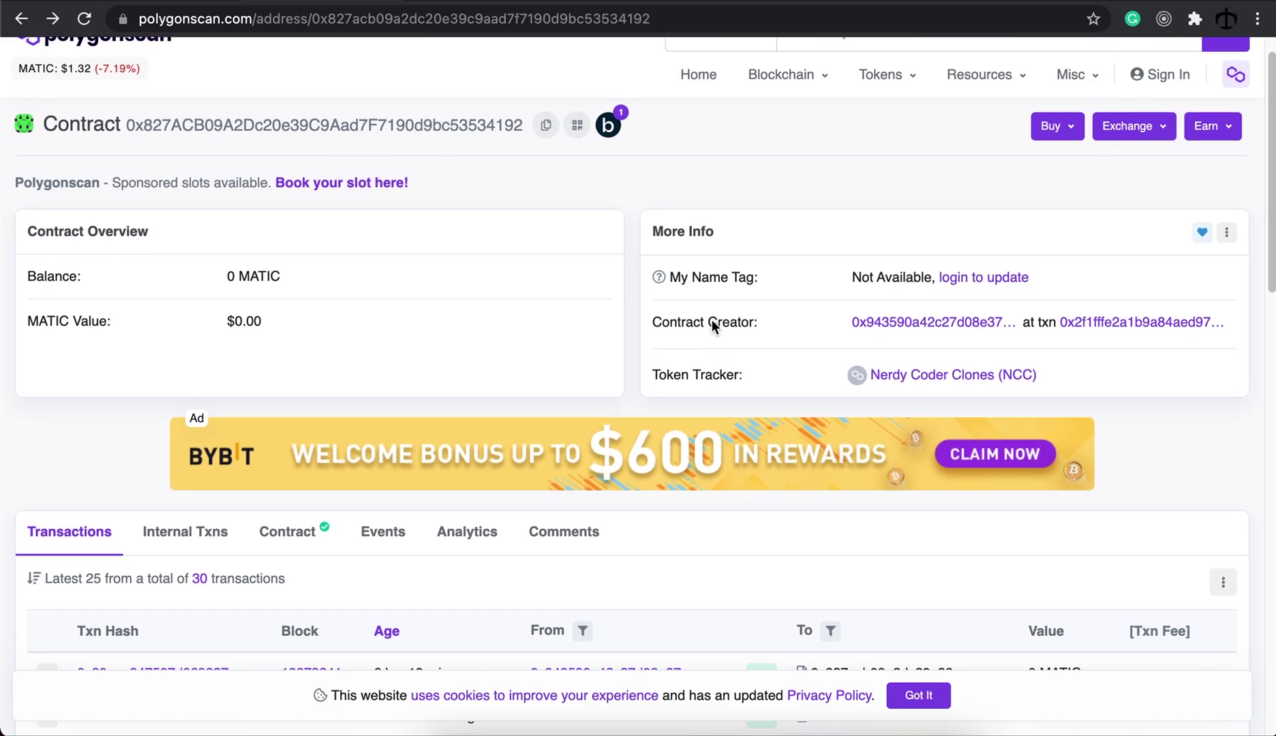
{"action": "scroll", "coordinate": [712, 322], "scroll_direction": "up", "scroll_amount": 1}
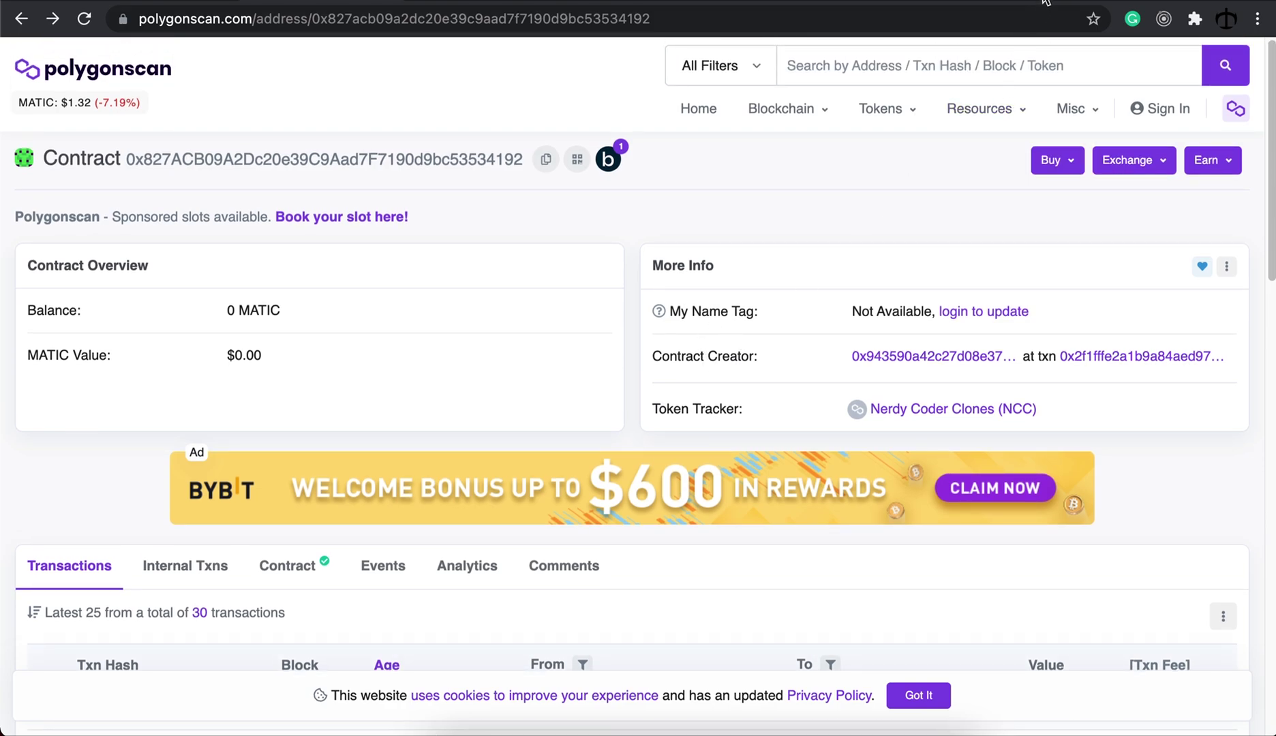
{"action": "key", "text": "ctrl+Tab"}
{"action": "triple_click", "coordinate": [278, 377]}
{"action": "left_click", "coordinate": [320, 375]}
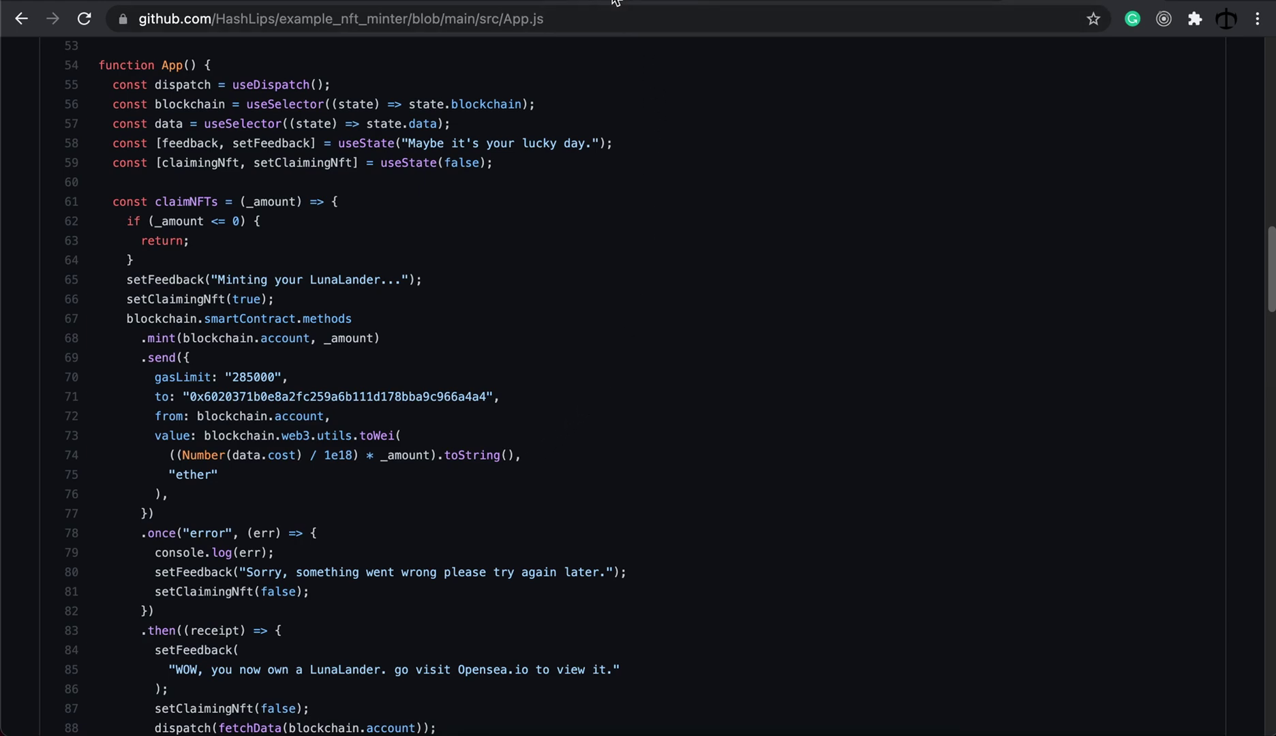
{"action": "left_click", "coordinate": [818, 4]}
{"action": "scroll", "coordinate": [670, 261], "scroll_direction": "up", "scroll_amount": 5}
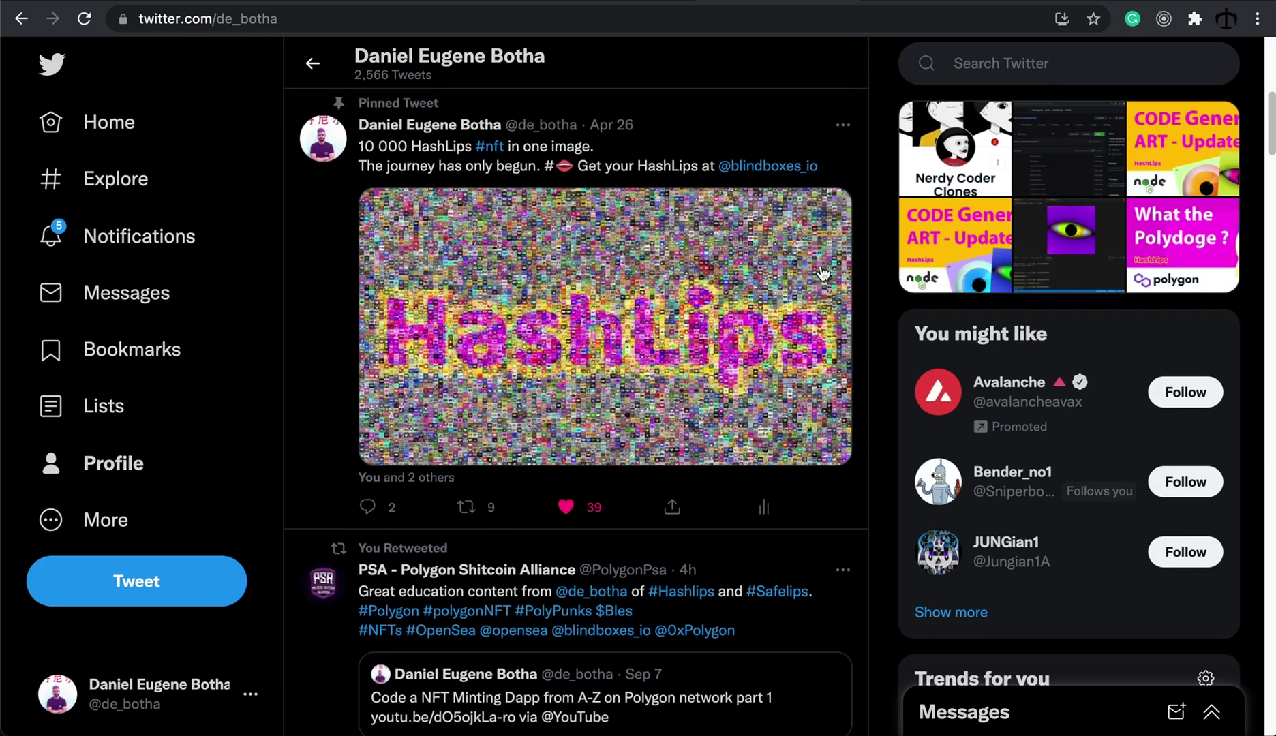
{"action": "scroll", "coordinate": [670, 261], "scroll_direction": "up", "scroll_amount": 5}
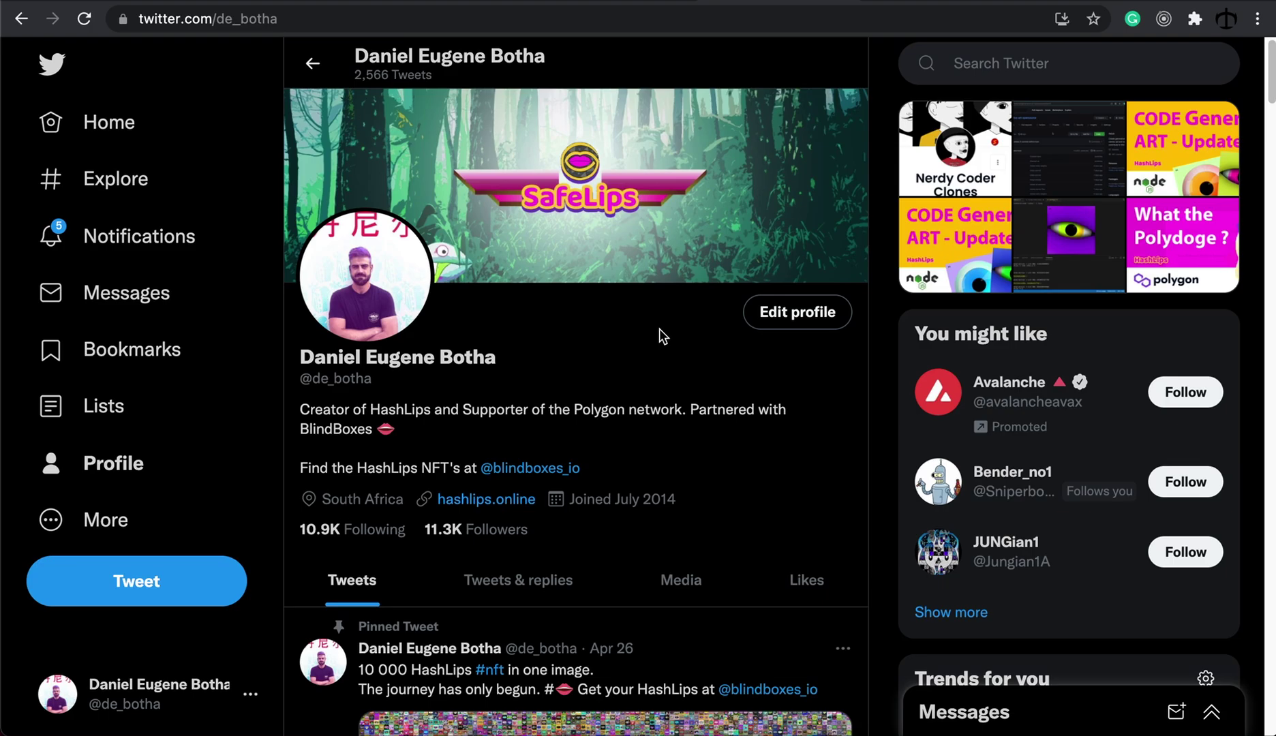
Scroll through the 35-item Nerdy Coder Clones collection, then open My Profile from the avatar menu
{"action": "left_click", "coordinate": [177, 4]}
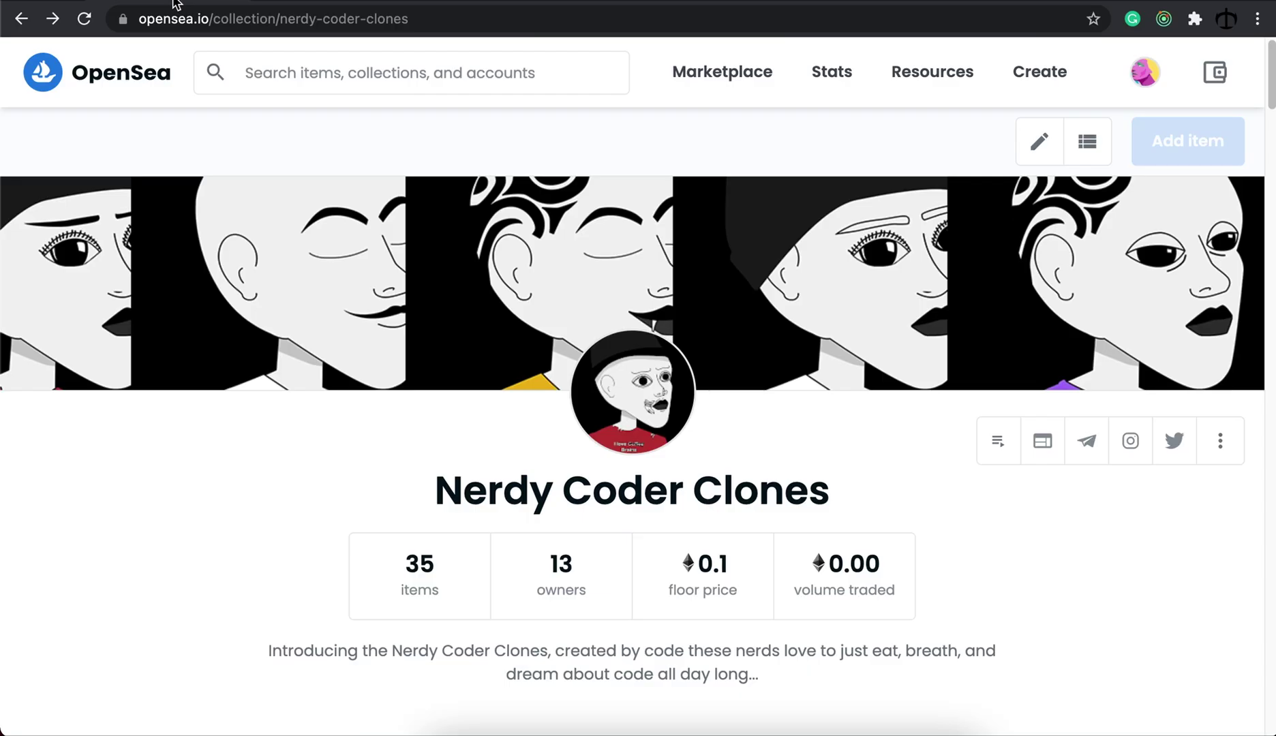
{"action": "scroll", "coordinate": [938, 477], "scroll_direction": "down", "scroll_amount": 1}
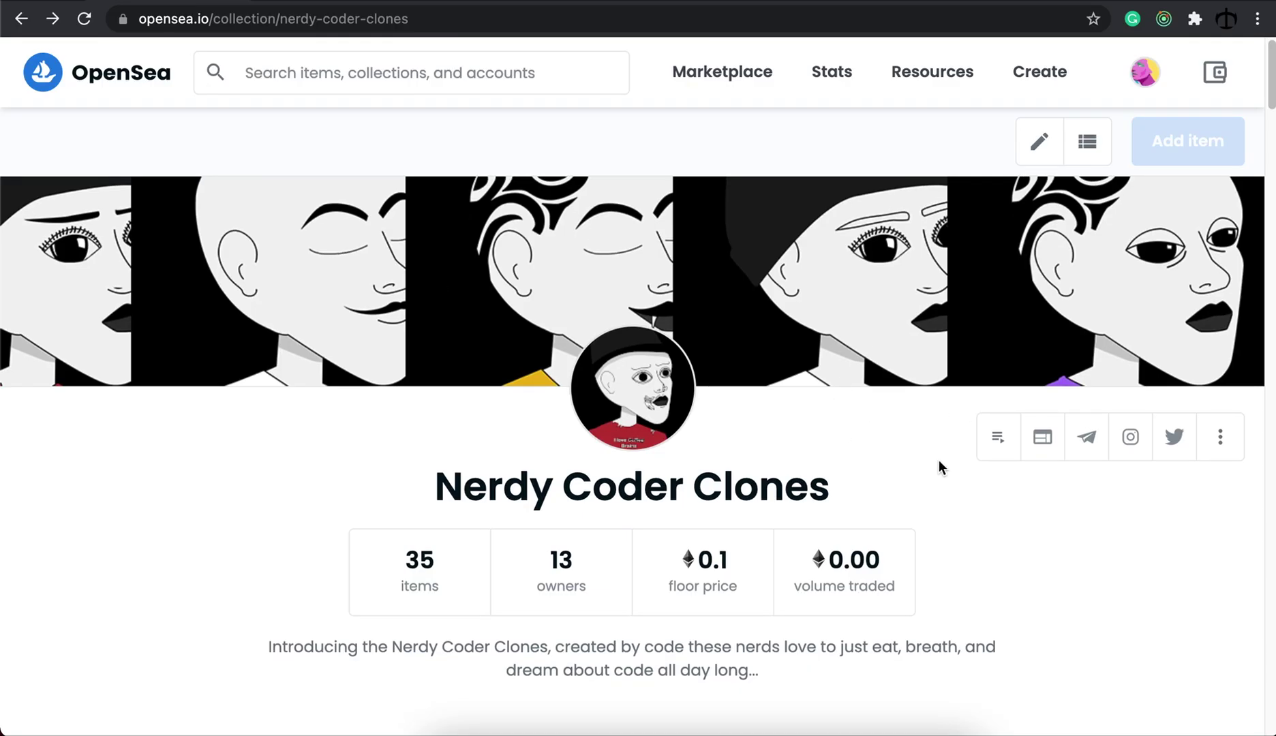
{"action": "scroll", "coordinate": [900, 509], "scroll_direction": "down", "scroll_amount": 10}
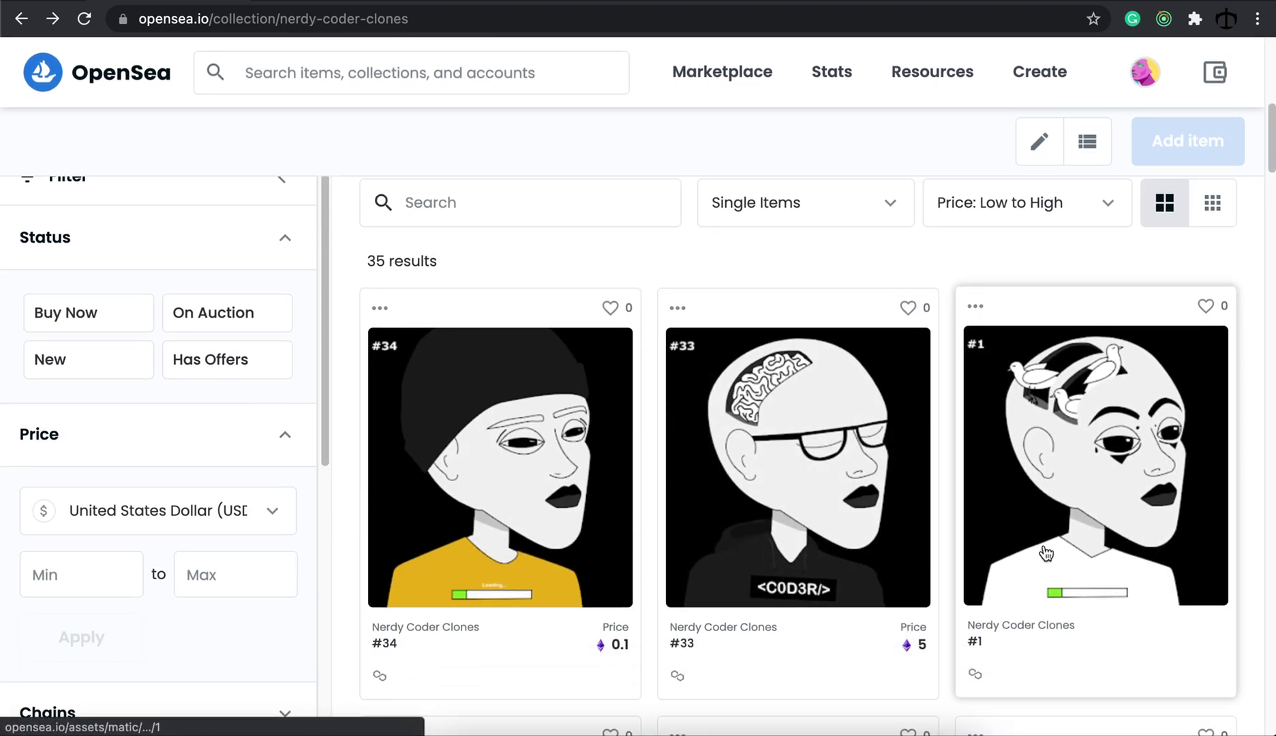
{"action": "scroll", "coordinate": [792, 436], "scroll_direction": "down", "scroll_amount": 4}
{"action": "scroll", "coordinate": [721, 348], "scroll_direction": "up", "scroll_amount": 6}
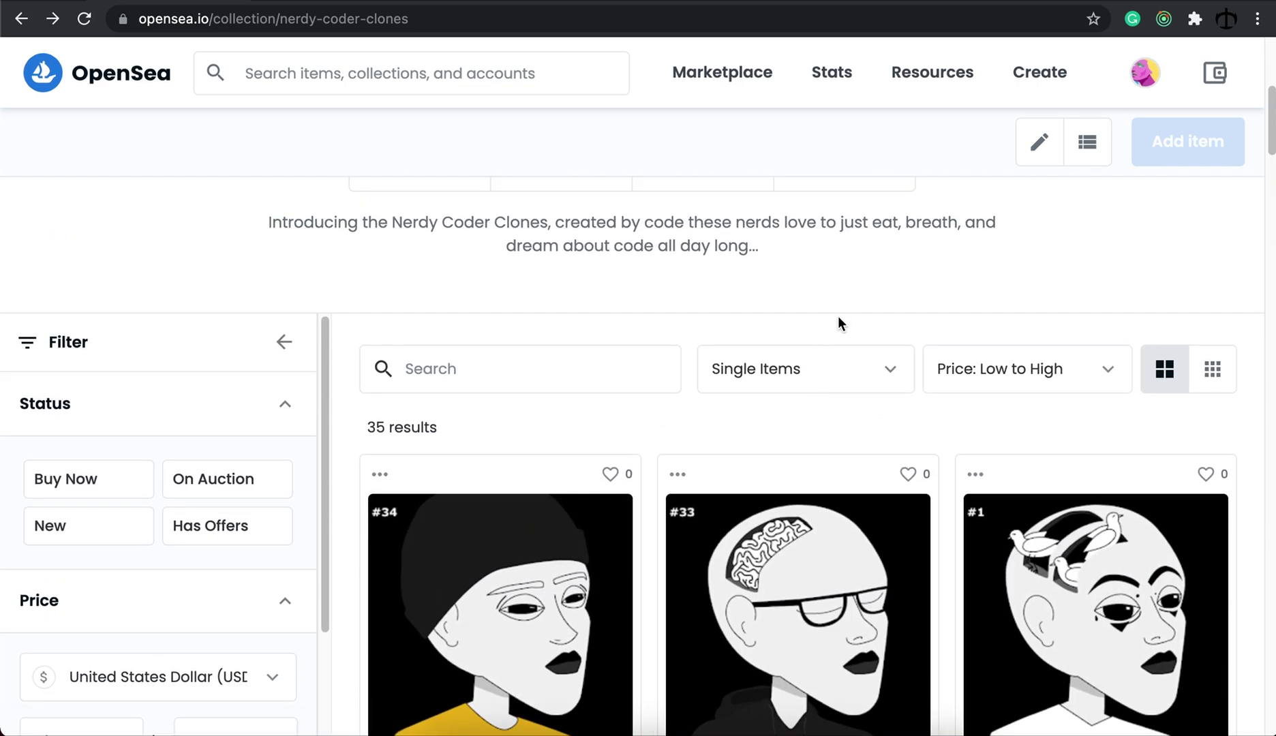
{"action": "scroll", "coordinate": [837, 316], "scroll_direction": "up", "scroll_amount": 6}
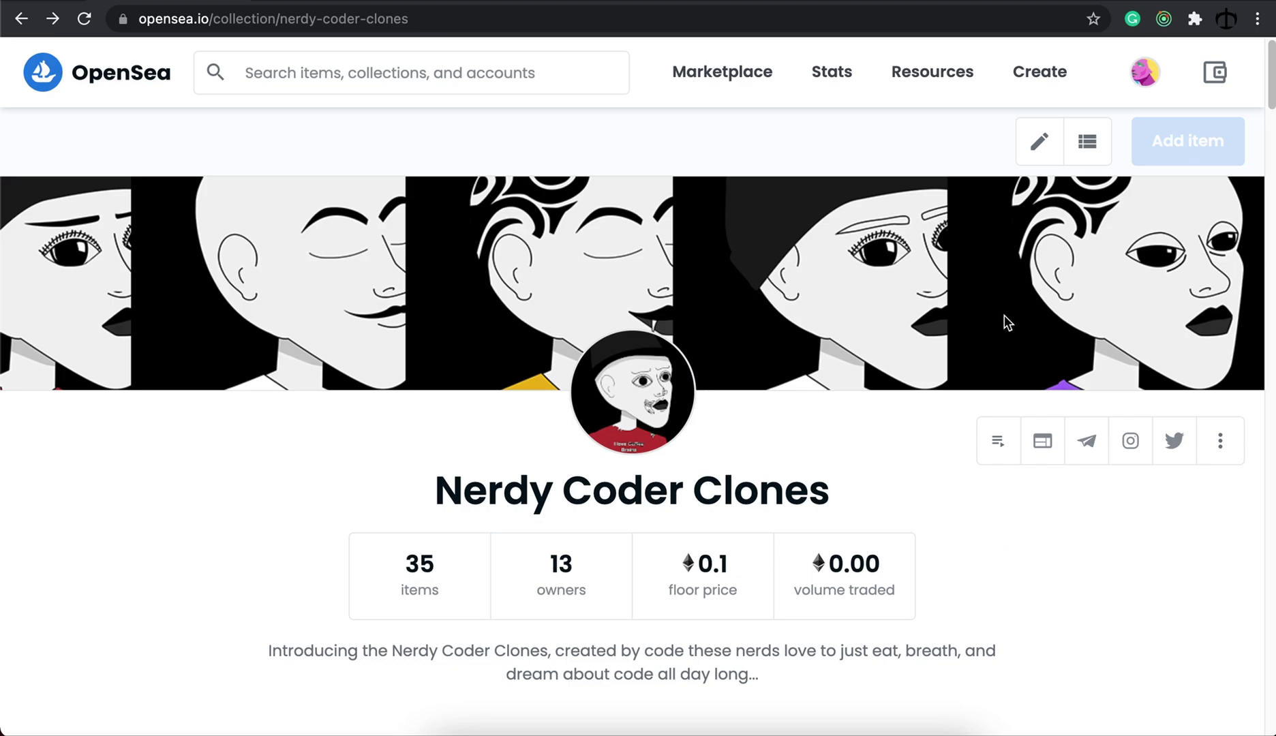
{"action": "mouse_move", "coordinate": [1141, 75]}
{"action": "left_click", "coordinate": [1049, 130]}
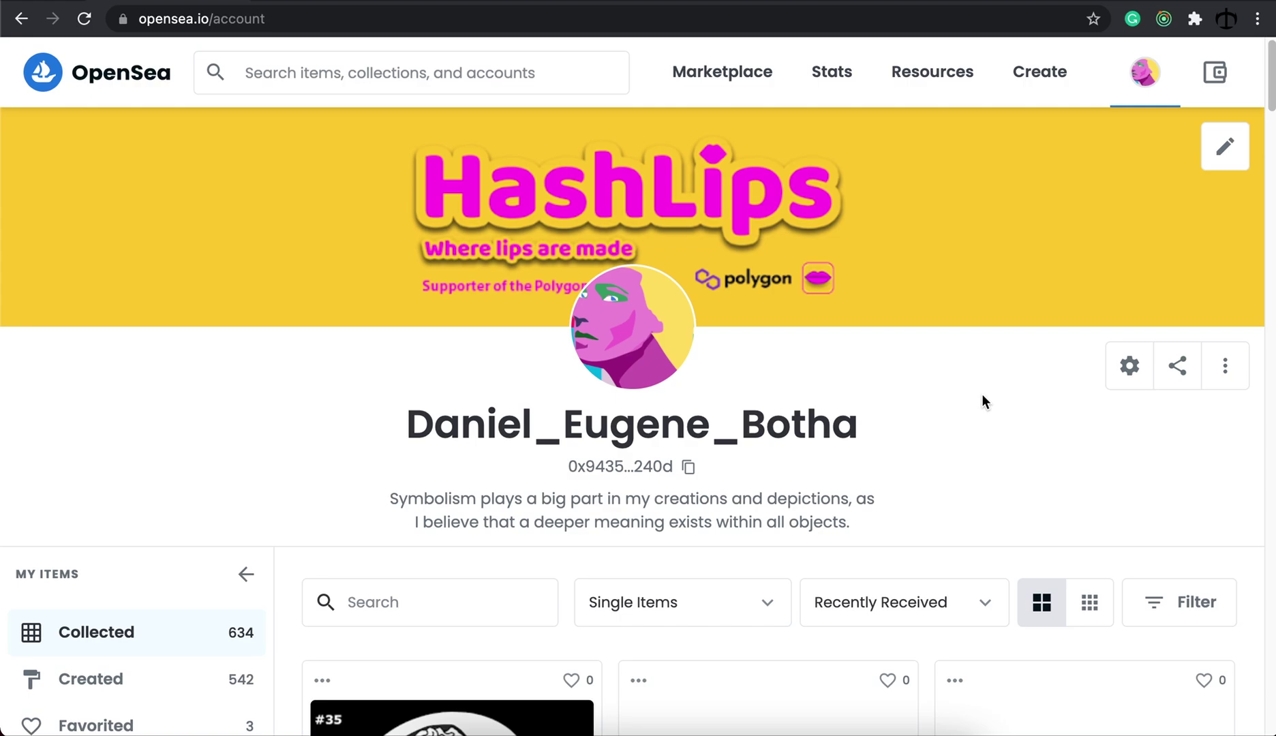
Scroll up and down through the collected NFTs on the account profile
{"action": "scroll", "coordinate": [980, 398], "scroll_direction": "down", "scroll_amount": 6}
{"action": "scroll", "coordinate": [977, 402], "scroll_direction": "down", "scroll_amount": 1}
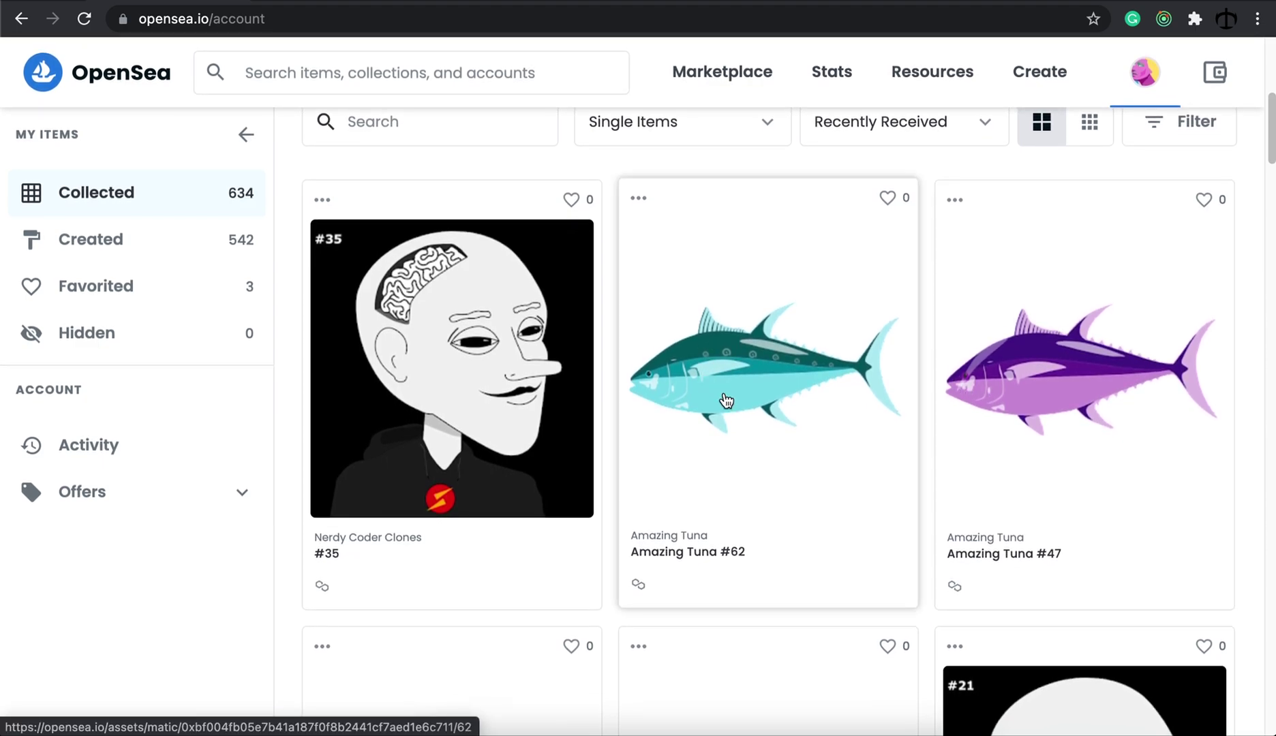
{"action": "scroll", "coordinate": [872, 355], "scroll_direction": "up", "scroll_amount": 1}
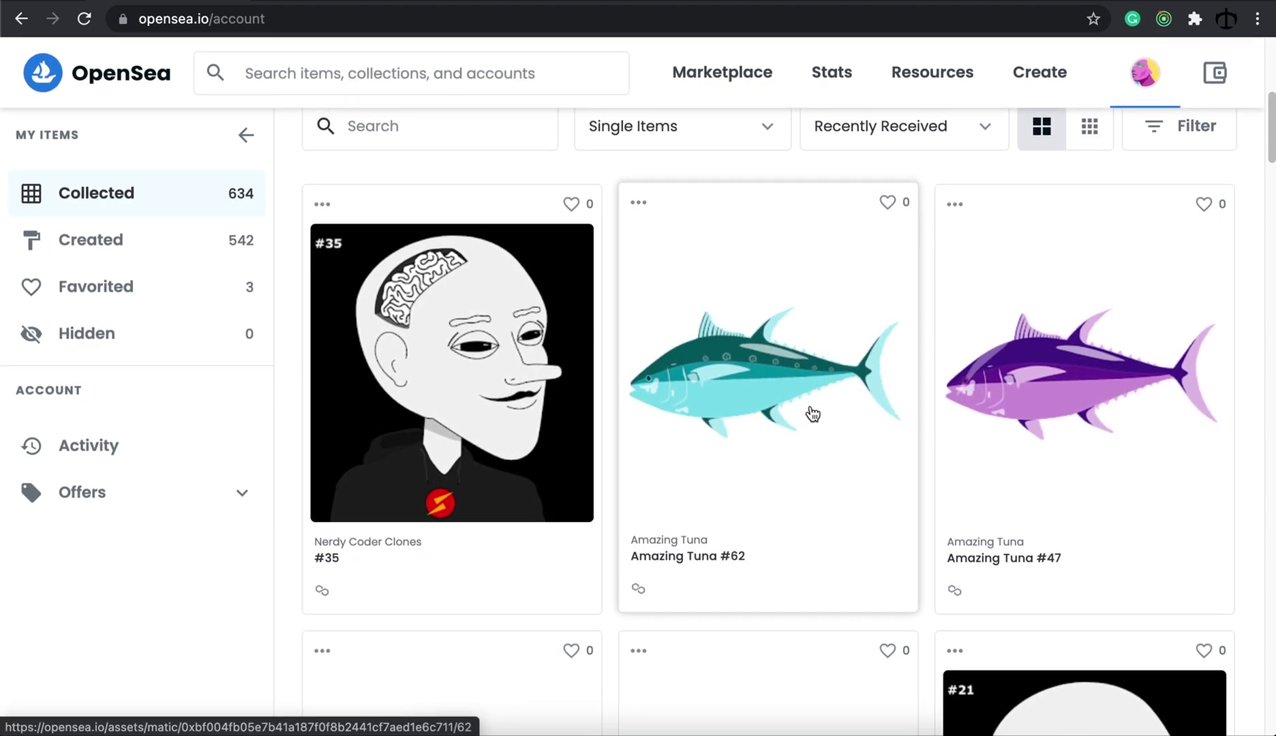
{"action": "scroll", "coordinate": [808, 395], "scroll_direction": "down", "scroll_amount": 1}
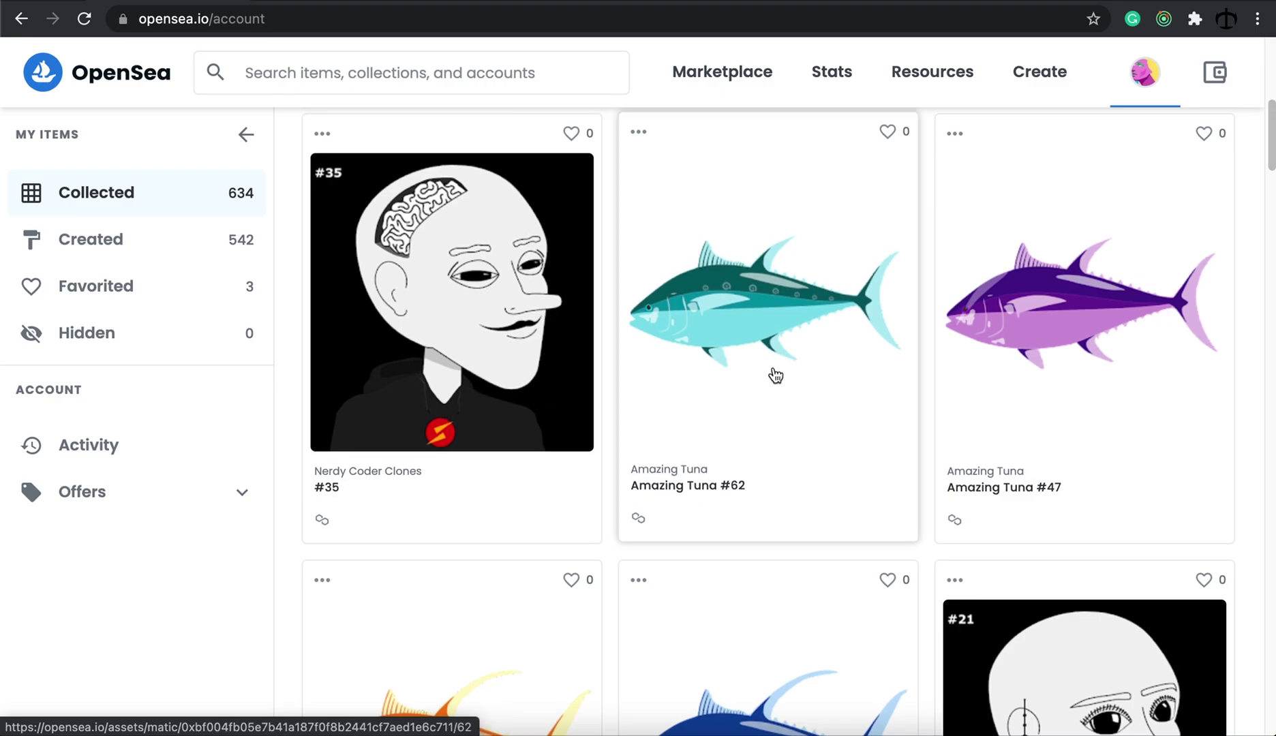
{"action": "scroll", "coordinate": [773, 373], "scroll_direction": "down", "scroll_amount": 1}
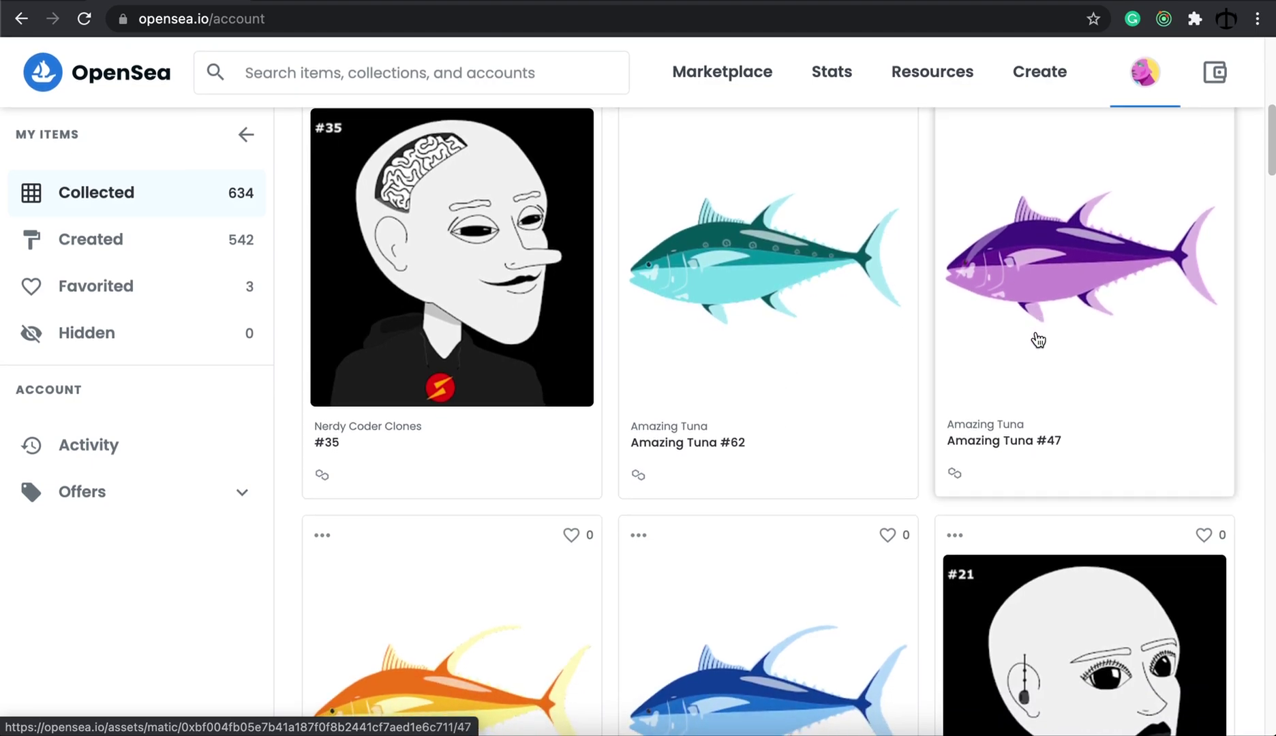
{"action": "scroll", "coordinate": [989, 336], "scroll_direction": "down", "scroll_amount": 2}
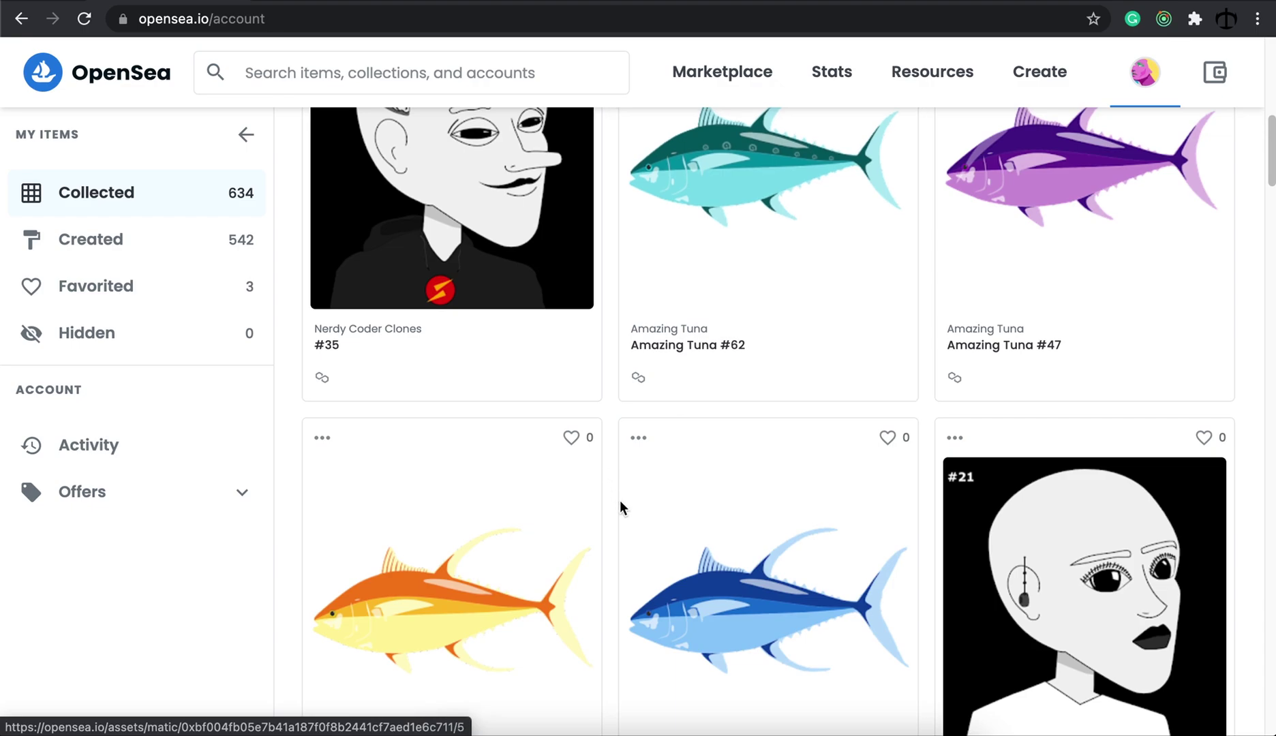
{"action": "scroll", "coordinate": [837, 446], "scroll_direction": "down", "scroll_amount": 5}
{"action": "scroll", "coordinate": [839, 444], "scroll_direction": "down", "scroll_amount": 18}
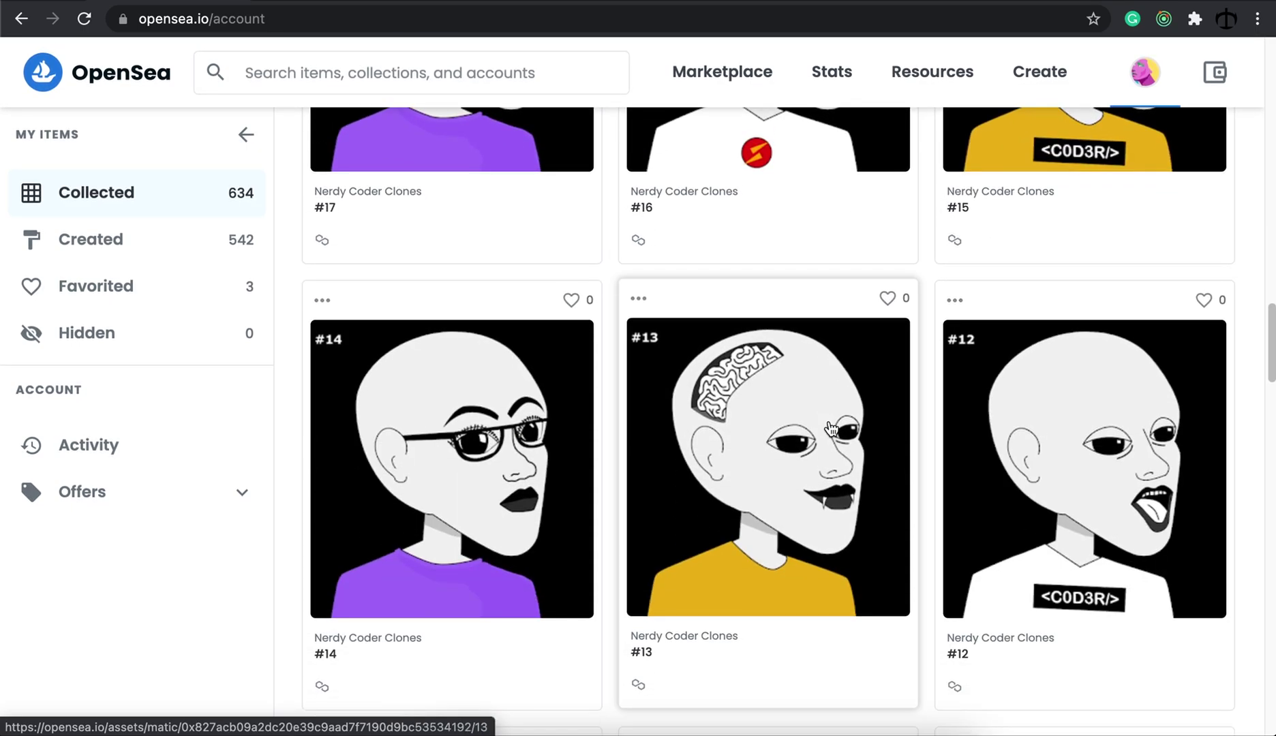
{"action": "scroll", "coordinate": [830, 428], "scroll_direction": "down", "scroll_amount": 20}
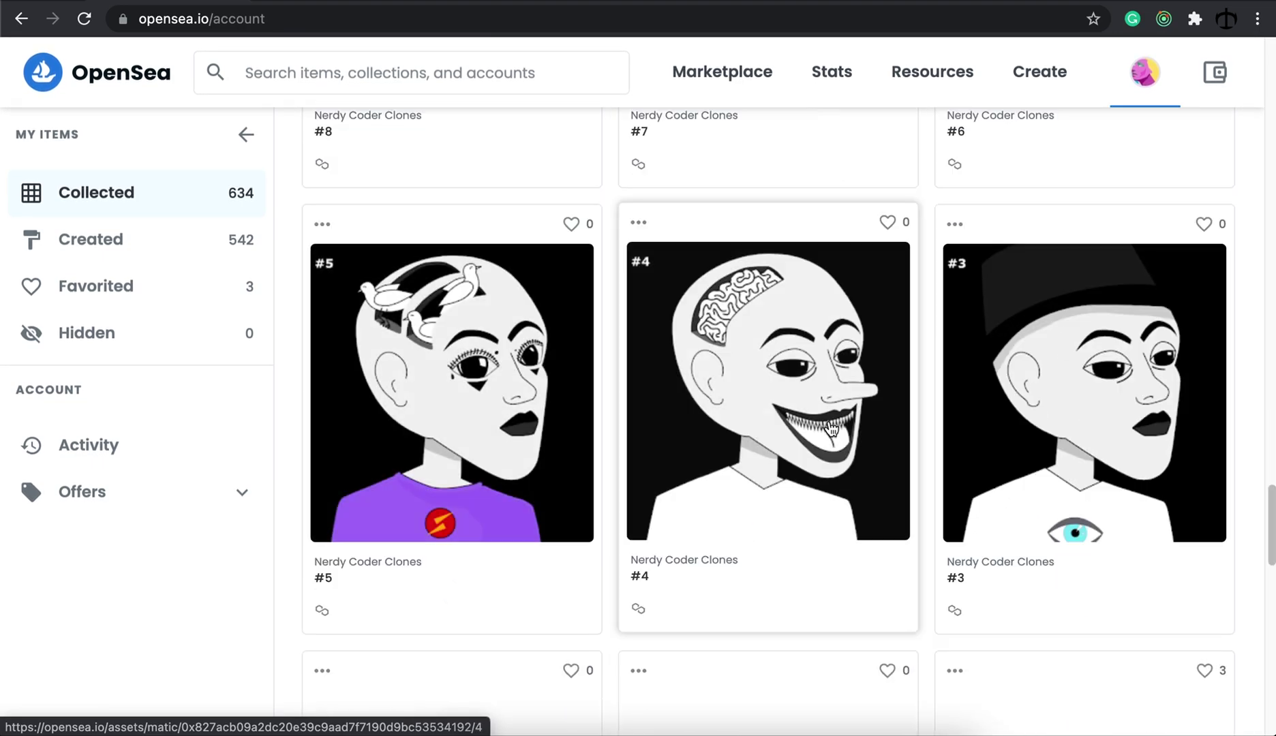
{"action": "scroll", "coordinate": [830, 428], "scroll_direction": "down", "scroll_amount": 9}
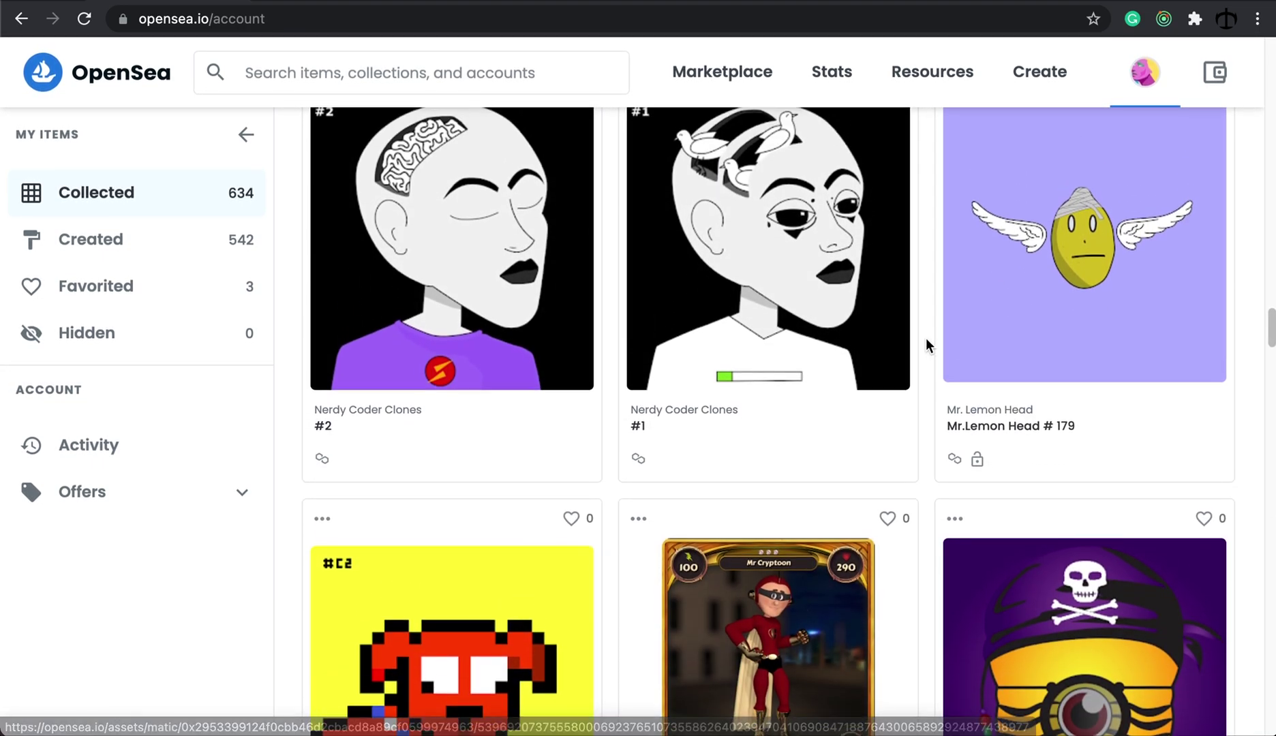
{"action": "scroll", "coordinate": [926, 338], "scroll_direction": "up", "scroll_amount": 1}
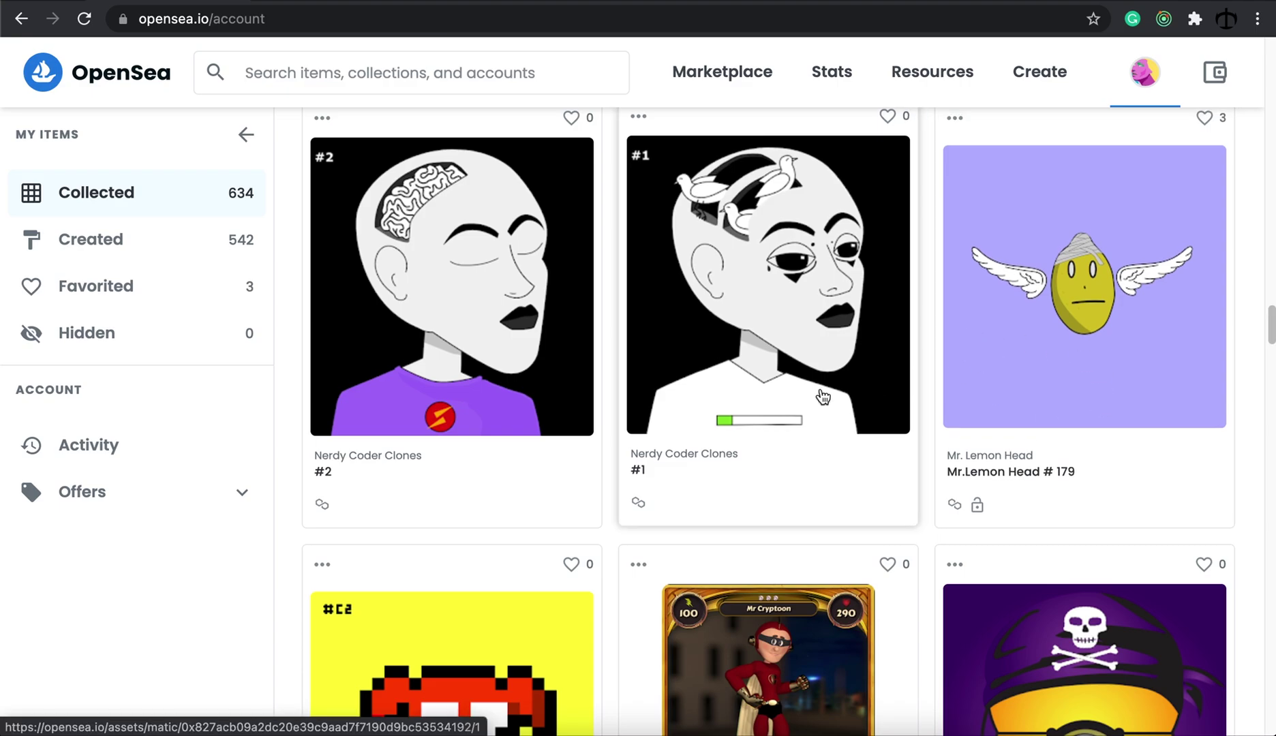
{"action": "scroll", "coordinate": [416, 351], "scroll_direction": "down", "scroll_amount": 8}
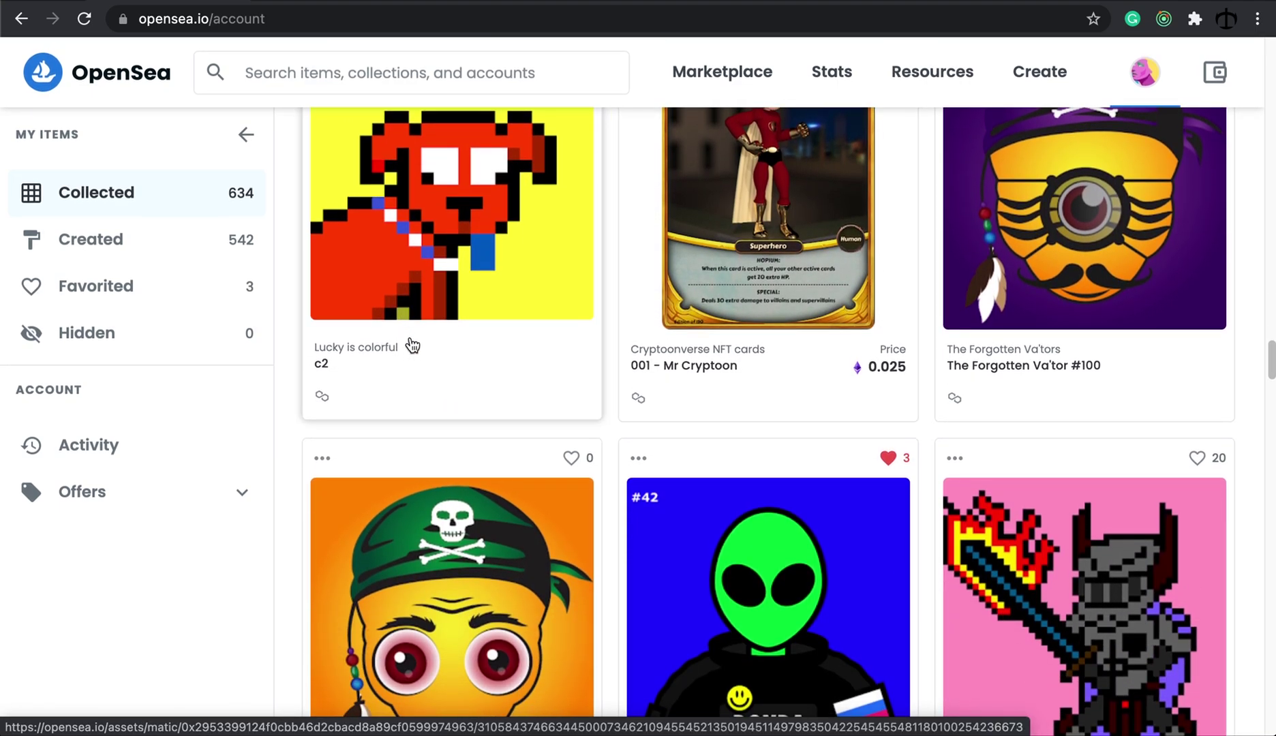
{"action": "scroll", "coordinate": [415, 351], "scroll_direction": "up", "scroll_amount": 3}
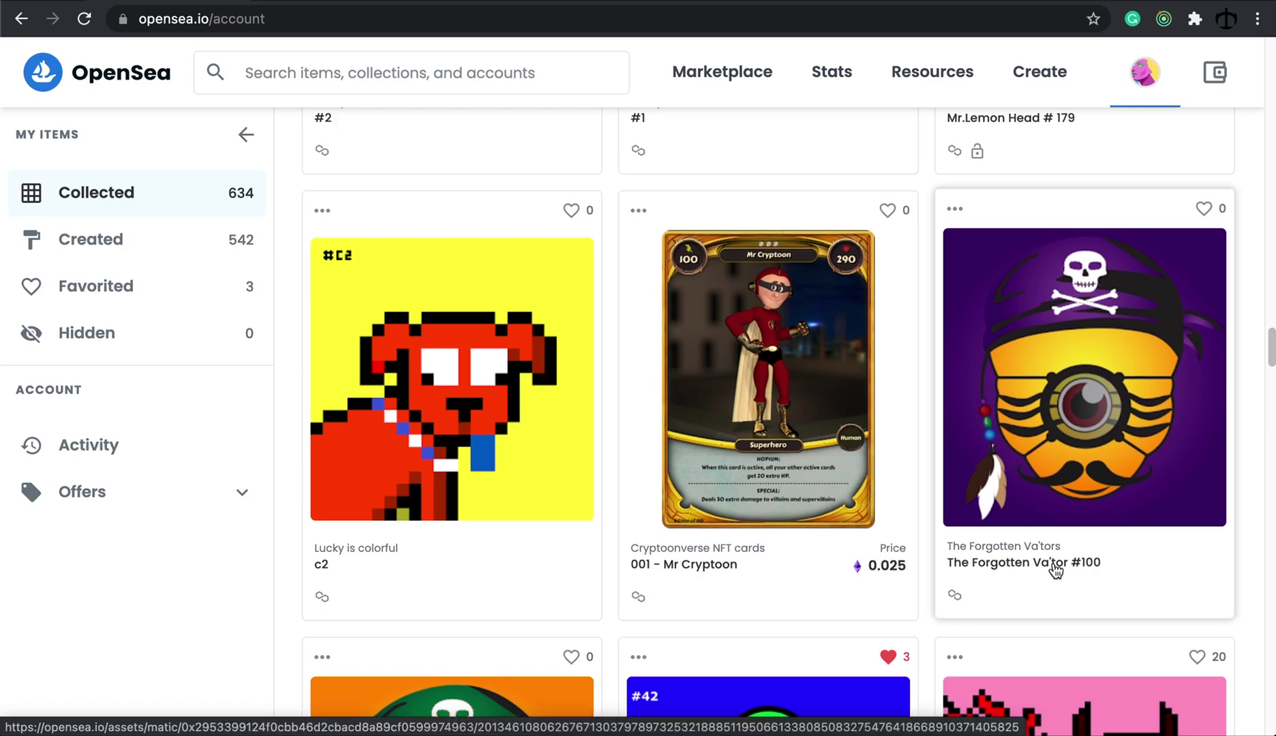
{"action": "scroll", "coordinate": [1078, 557], "scroll_direction": "down", "scroll_amount": 7}
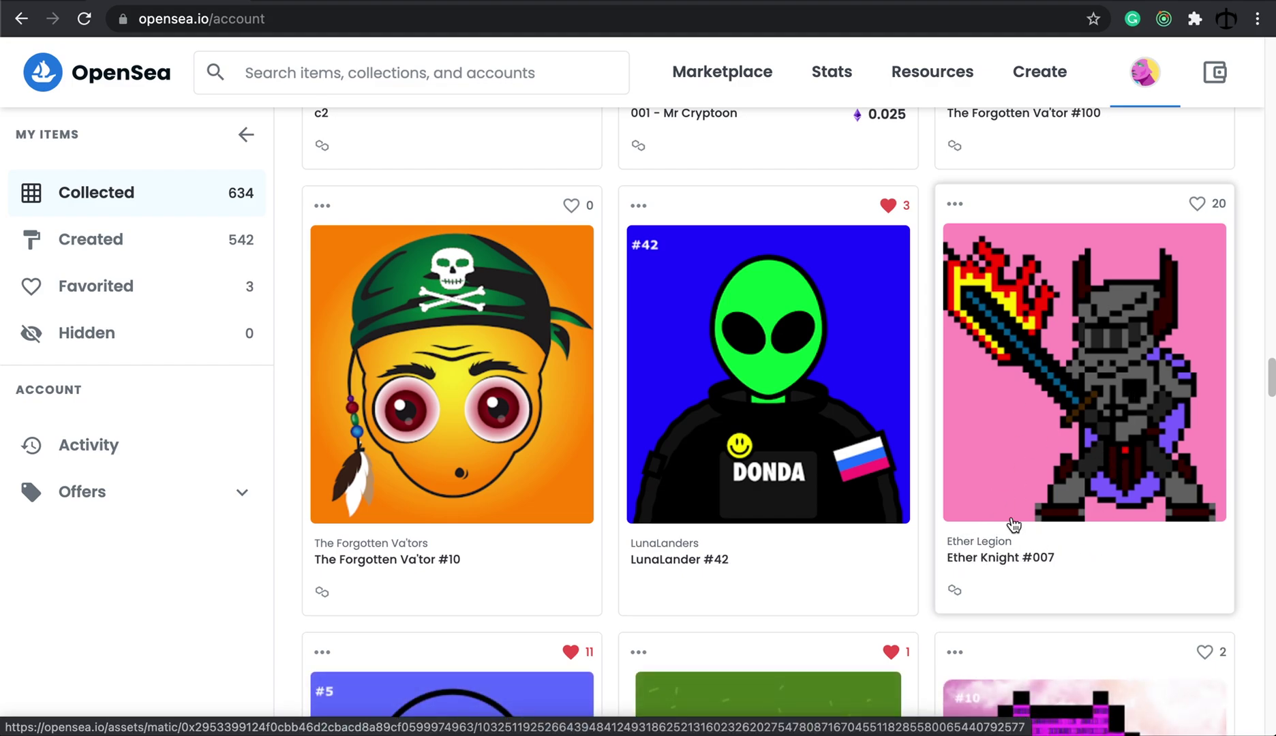
{"action": "scroll", "coordinate": [1118, 426], "scroll_direction": "down", "scroll_amount": 4}
{"action": "scroll", "coordinate": [1049, 399], "scroll_direction": "up", "scroll_amount": 3}
{"action": "scroll", "coordinate": [1046, 395], "scroll_direction": "down", "scroll_amount": 5}
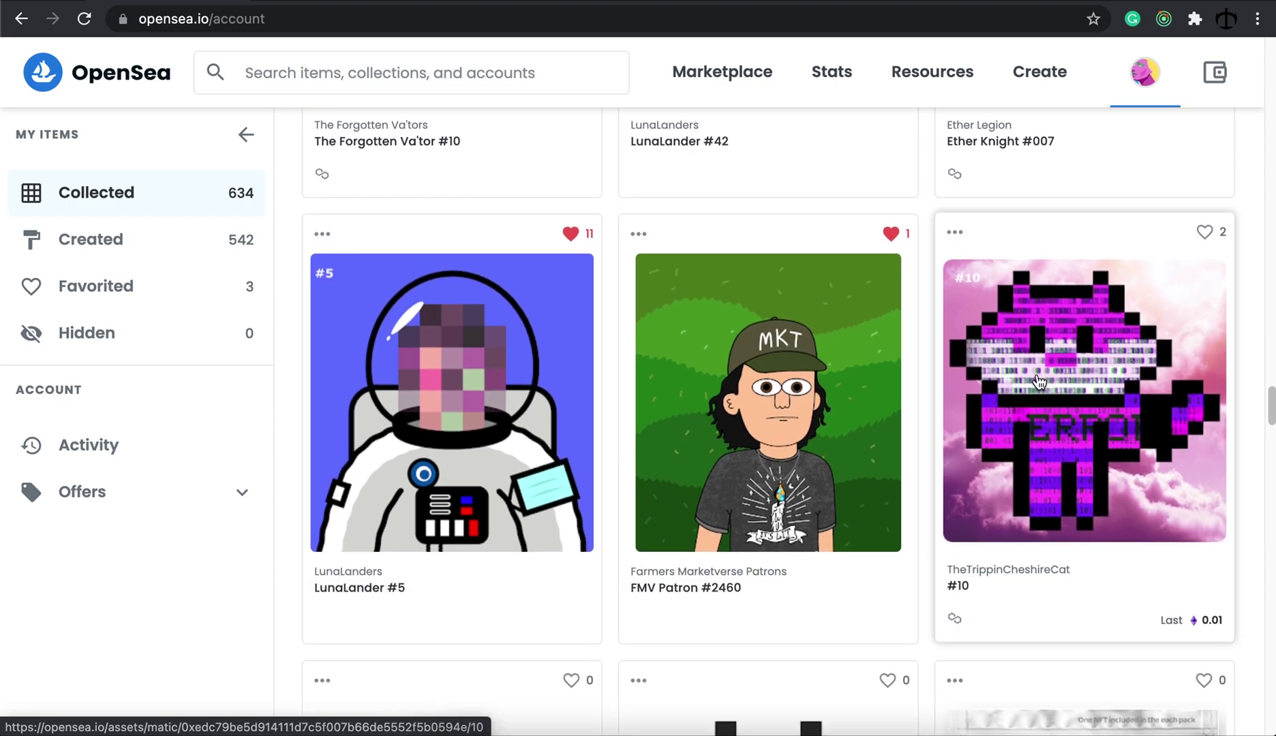
{"action": "scroll", "coordinate": [1059, 522], "scroll_direction": "down", "scroll_amount": 4}
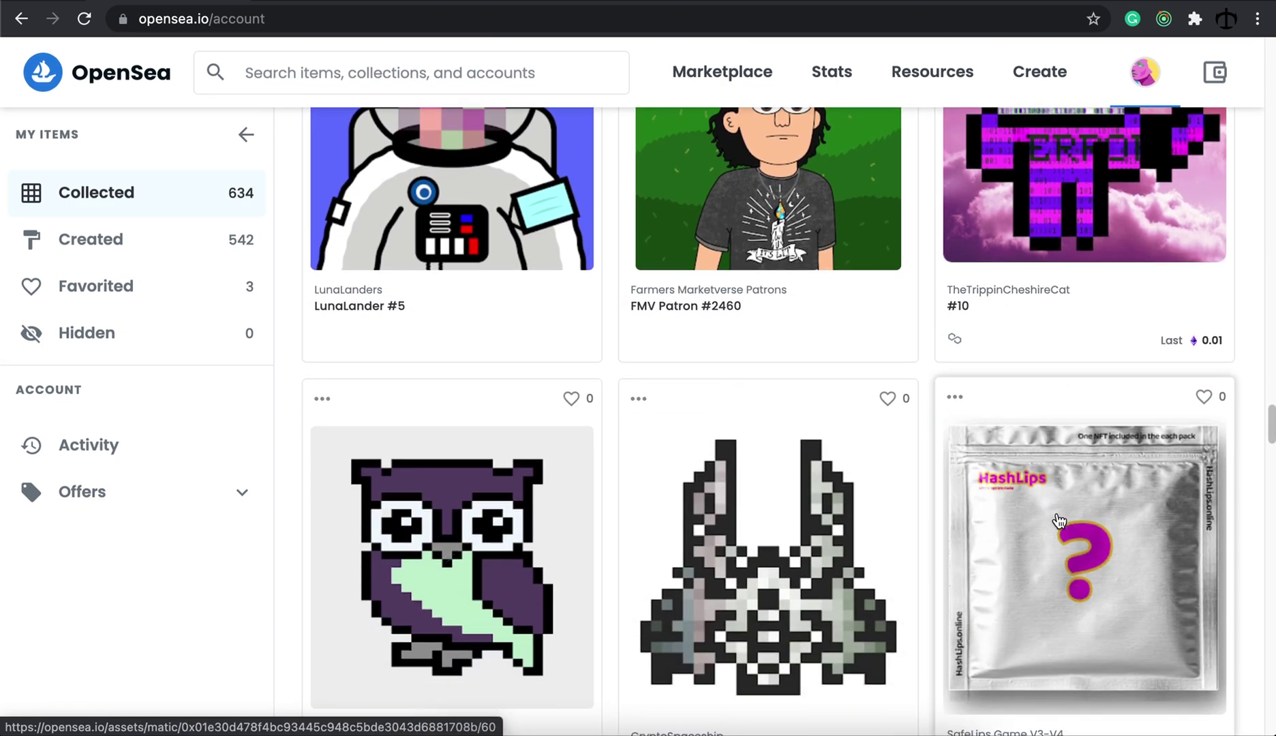
{"action": "scroll", "coordinate": [1008, 480], "scroll_direction": "down", "scroll_amount": 2}
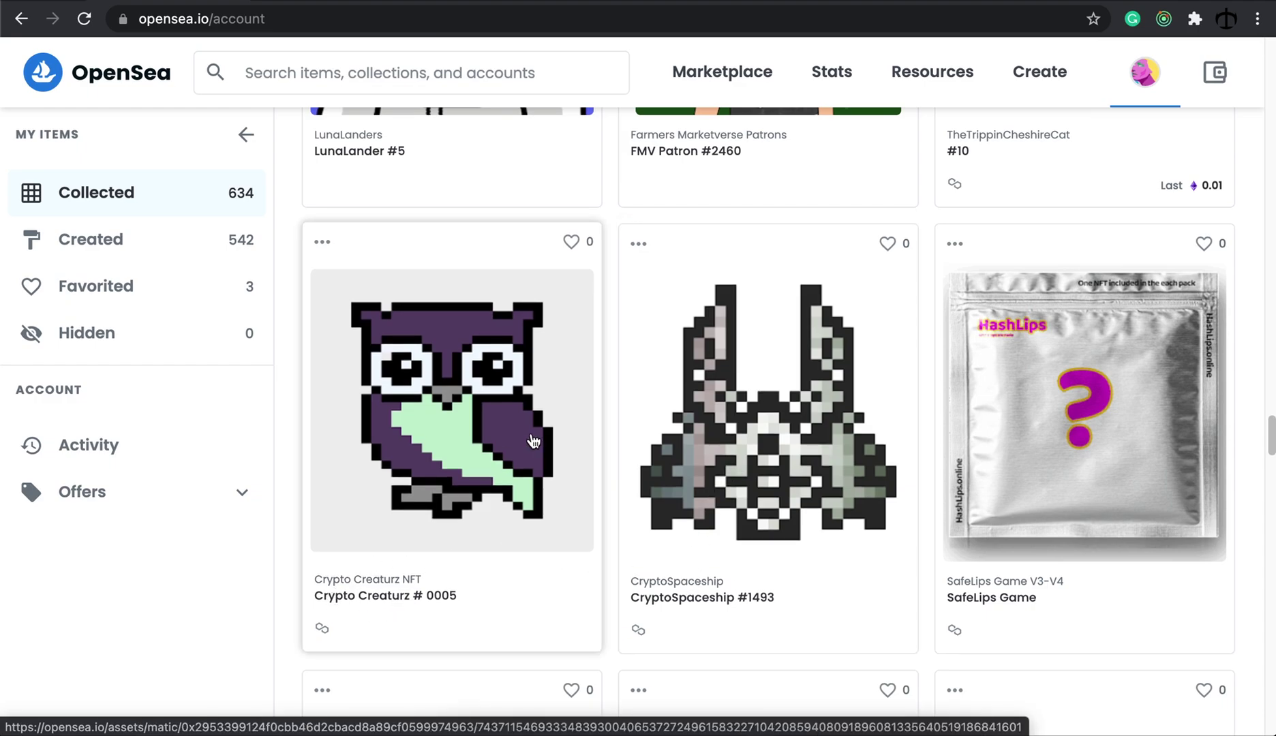
{"action": "scroll", "coordinate": [535, 433], "scroll_direction": "down", "scroll_amount": 3}
{"action": "scroll", "coordinate": [550, 415], "scroll_direction": "up", "scroll_amount": 5}
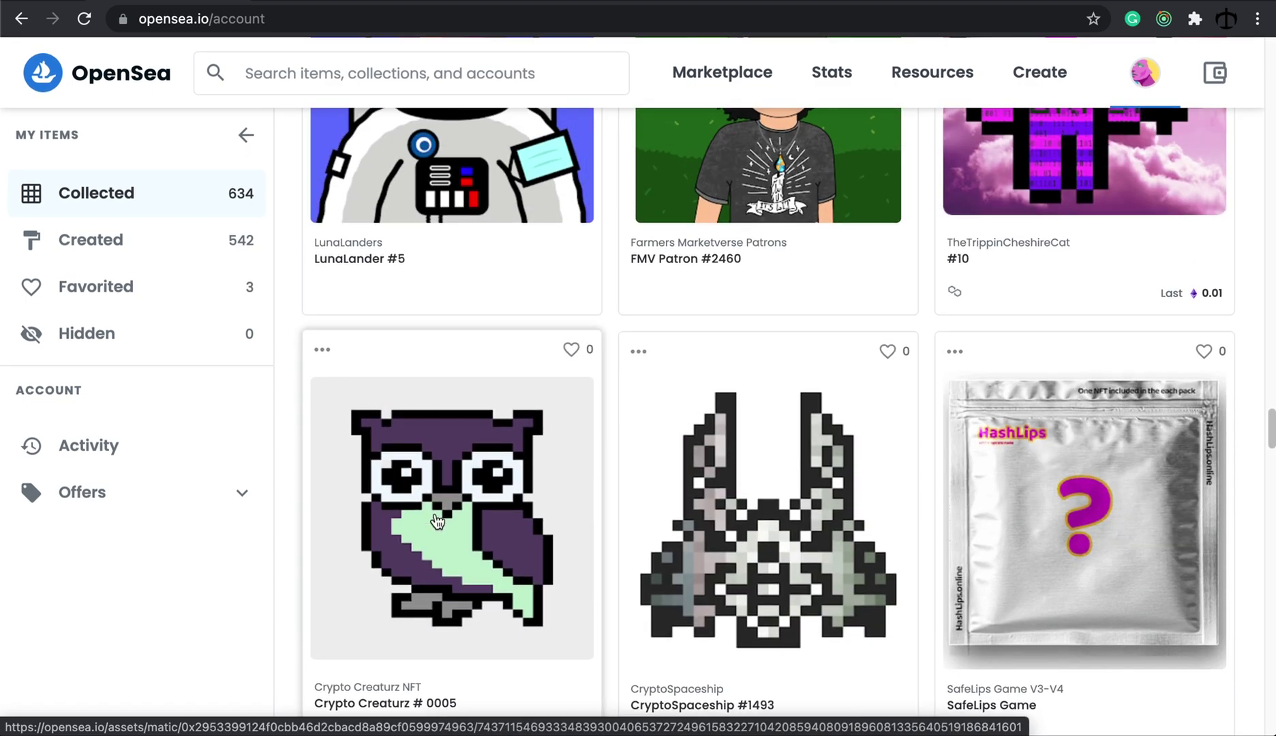
{"action": "scroll", "coordinate": [763, 516], "scroll_direction": "up", "scroll_amount": 5}
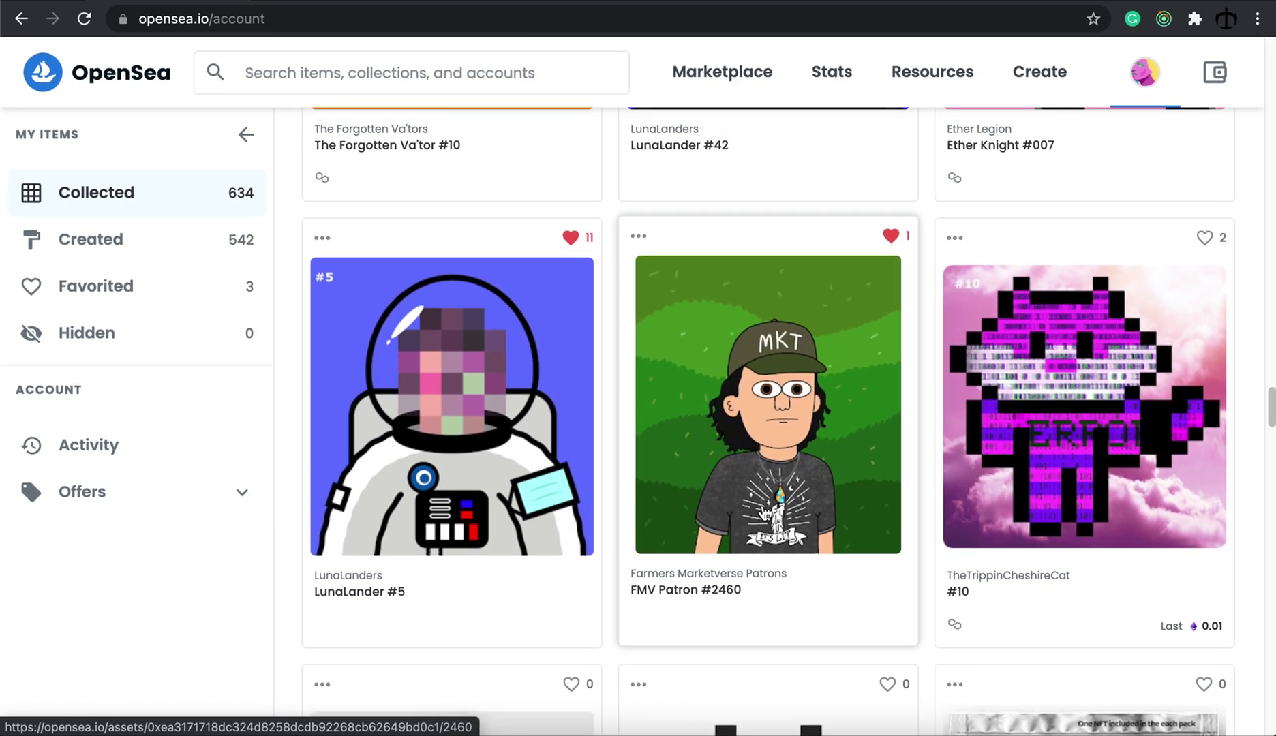
{"action": "scroll", "coordinate": [763, 513], "scroll_direction": "up", "scroll_amount": 9}
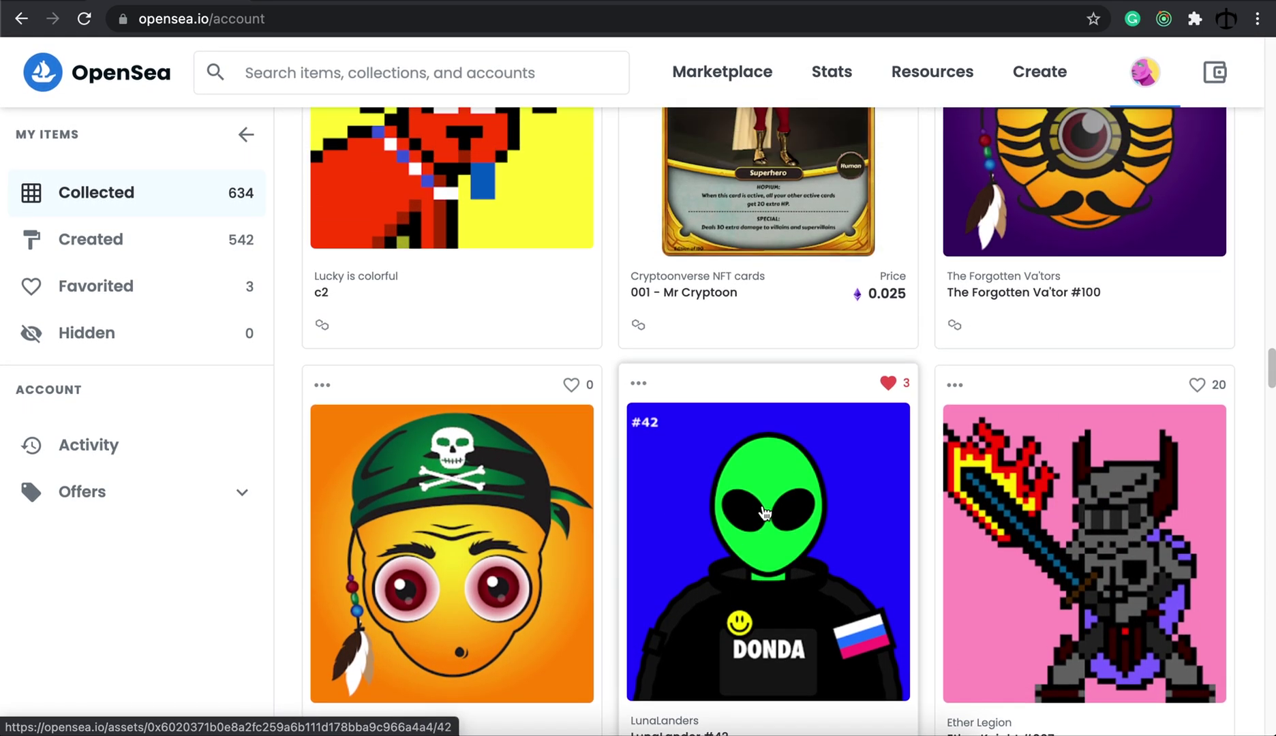
{"action": "scroll", "coordinate": [764, 513], "scroll_direction": "down", "scroll_amount": 1}
{"action": "scroll", "coordinate": [763, 513], "scroll_direction": "up", "scroll_amount": 10}
{"action": "scroll", "coordinate": [764, 512], "scroll_direction": "up", "scroll_amount": 5}
{"action": "scroll", "coordinate": [763, 515], "scroll_direction": "down", "scroll_amount": 2}
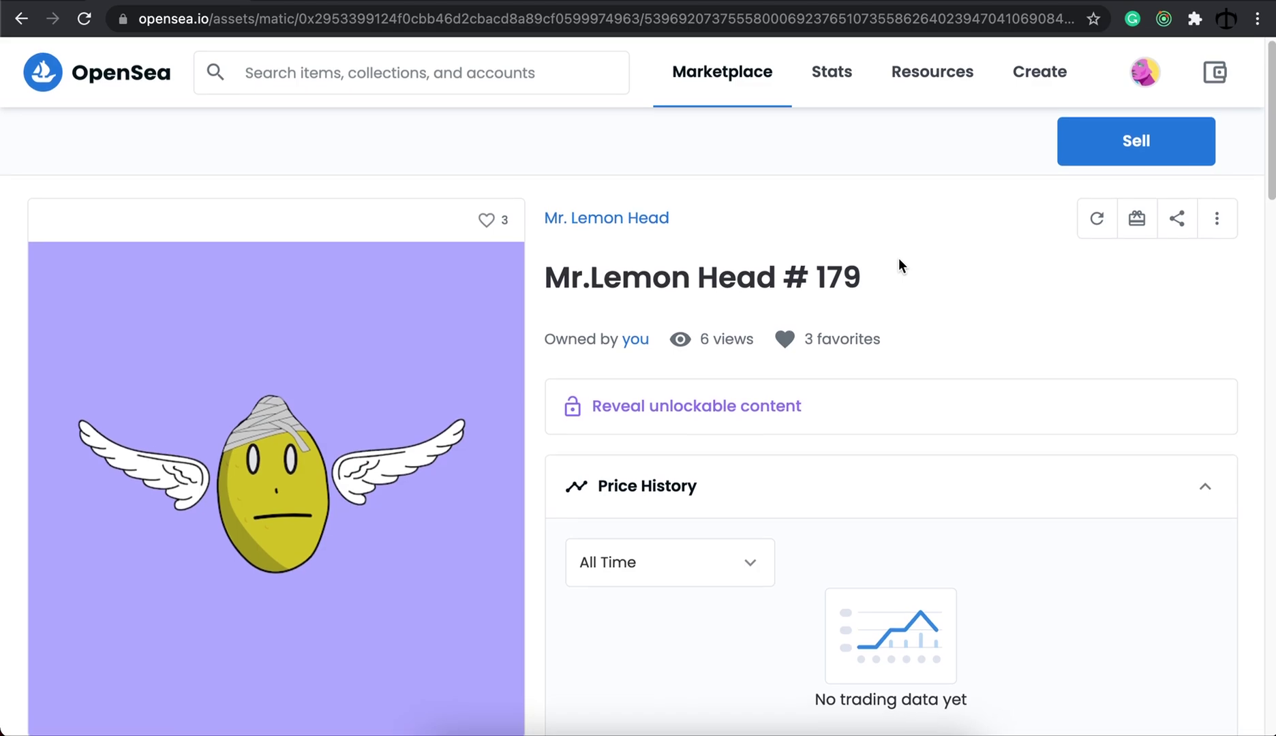
Open the Mr. Lemon Head collection from the # 179 item page
{"action": "scroll", "coordinate": [898, 259], "scroll_direction": "down", "scroll_amount": 1}
{"action": "scroll", "coordinate": [939, 254], "scroll_direction": "down", "scroll_amount": 1}
{"action": "scroll", "coordinate": [936, 251], "scroll_direction": "up", "scroll_amount": 1}
{"action": "left_click", "coordinate": [623, 224]}
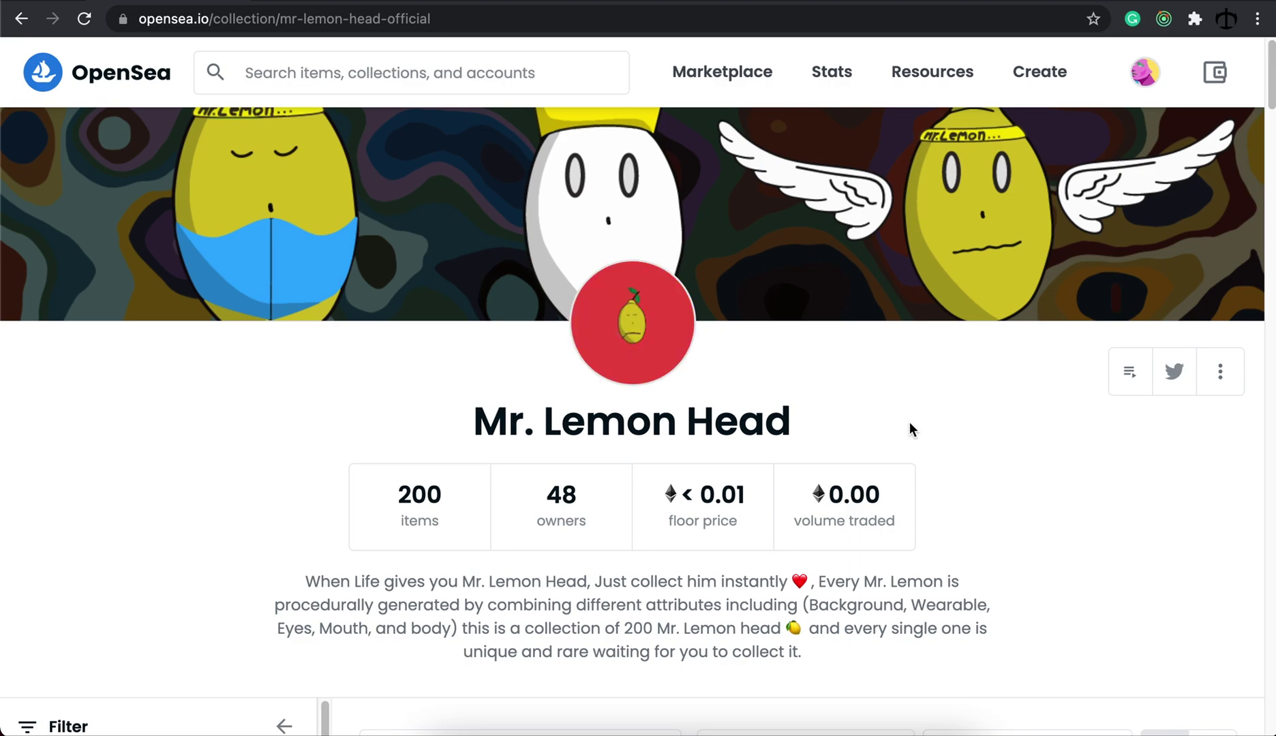
Scroll through the Mr. Lemon Head collection's item grid and back up
{"action": "scroll", "coordinate": [909, 429], "scroll_direction": "down", "scroll_amount": 3}
{"action": "scroll", "coordinate": [941, 432], "scroll_direction": "down", "scroll_amount": 4}
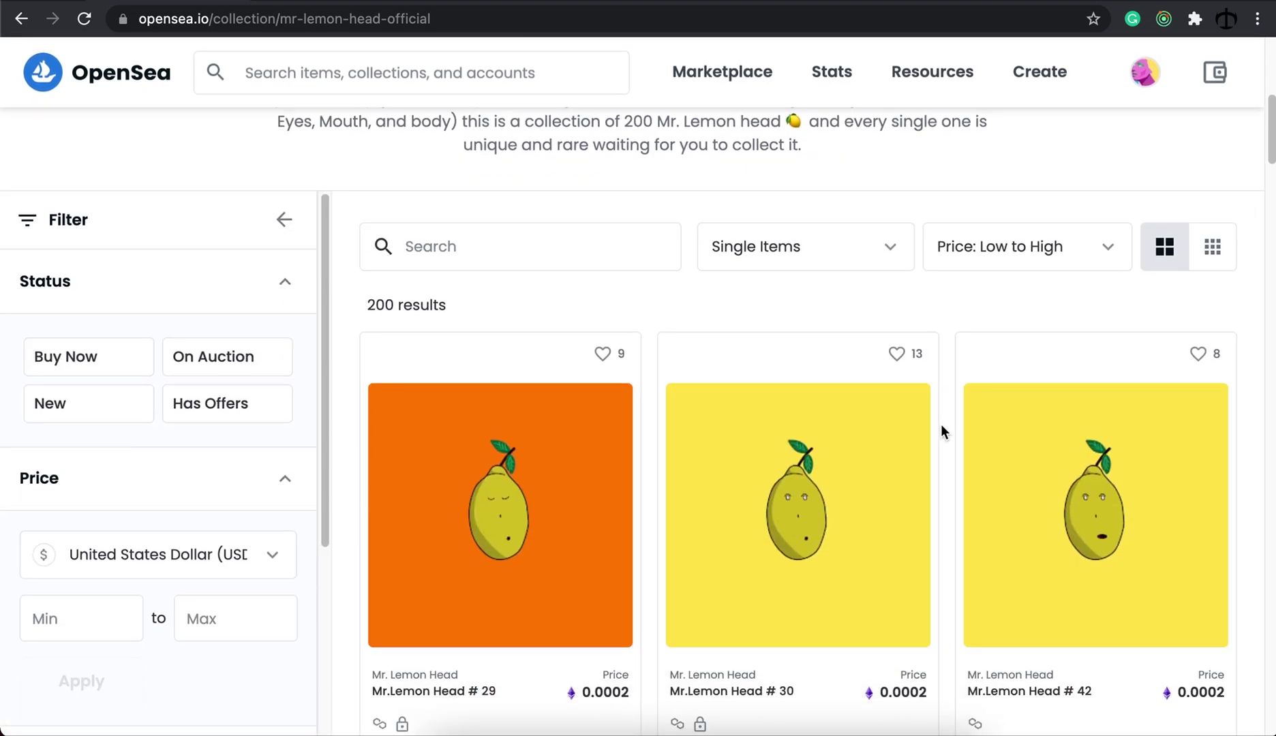
{"action": "scroll", "coordinate": [941, 424], "scroll_direction": "down", "scroll_amount": 8}
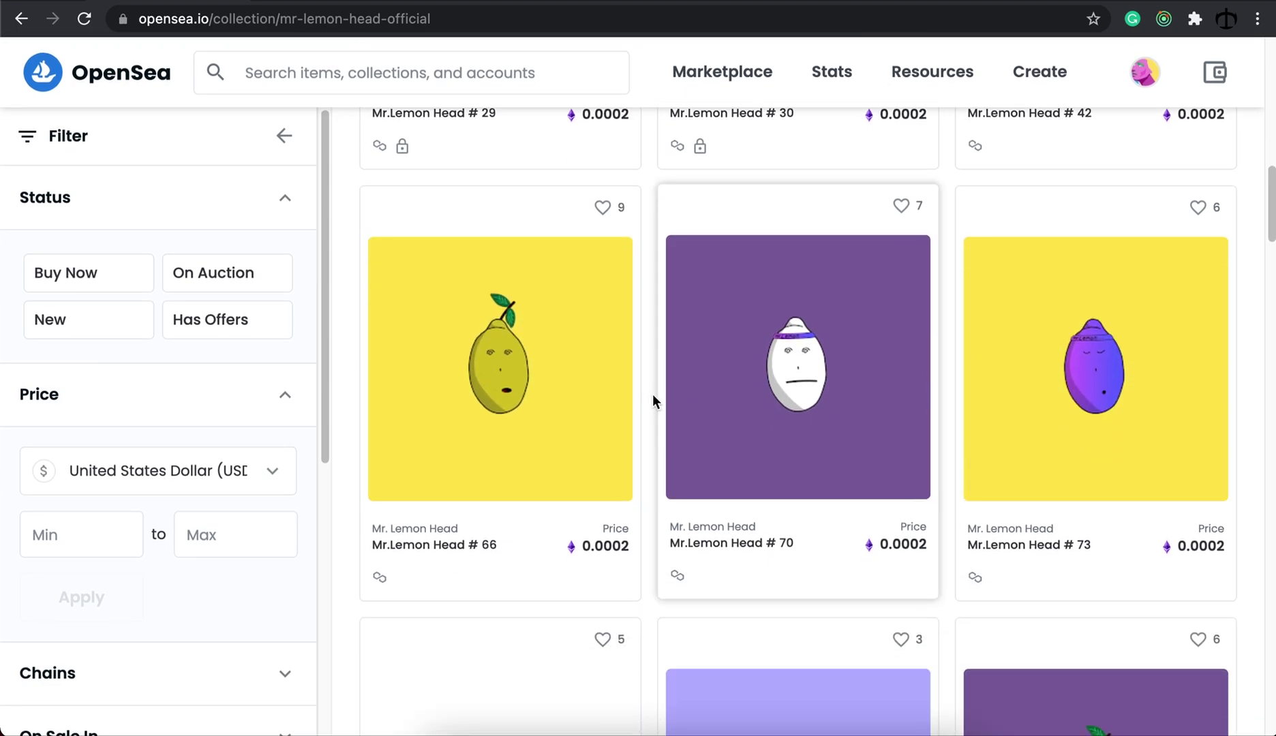
{"action": "scroll", "coordinate": [811, 377], "scroll_direction": "down", "scroll_amount": 6}
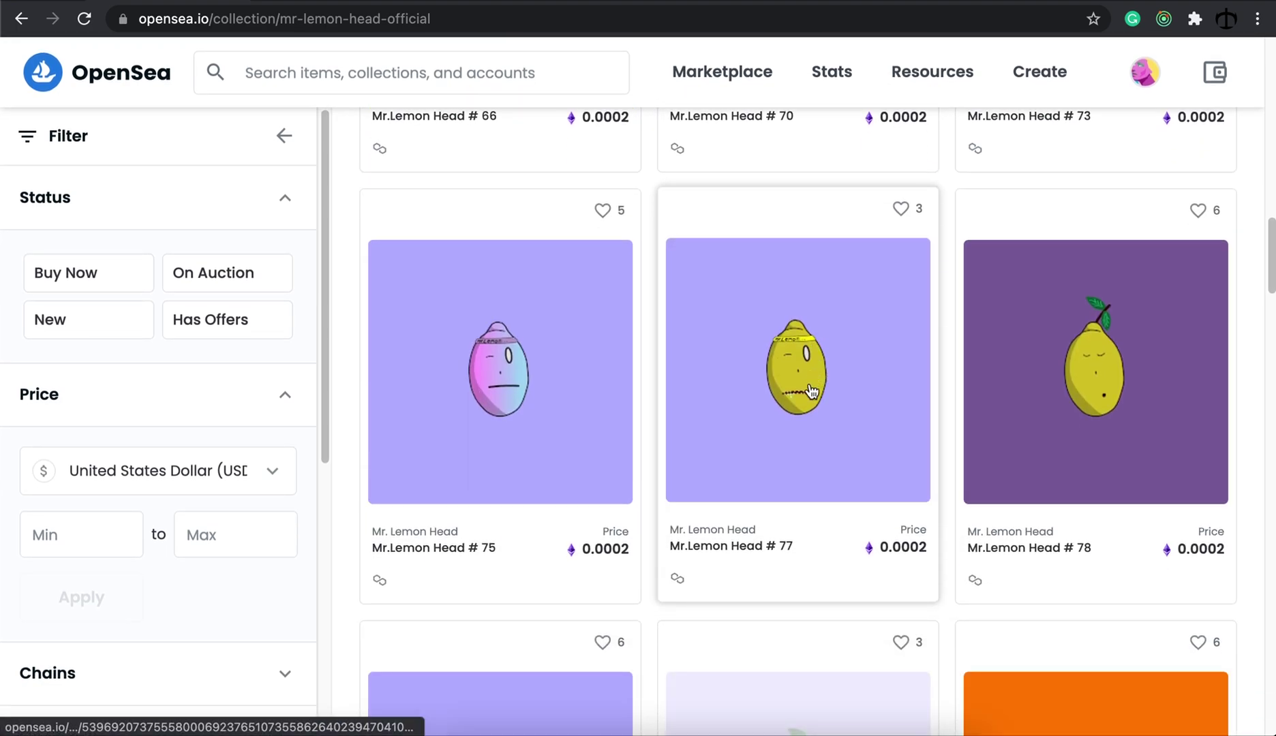
{"action": "scroll", "coordinate": [825, 409], "scroll_direction": "down", "scroll_amount": 7}
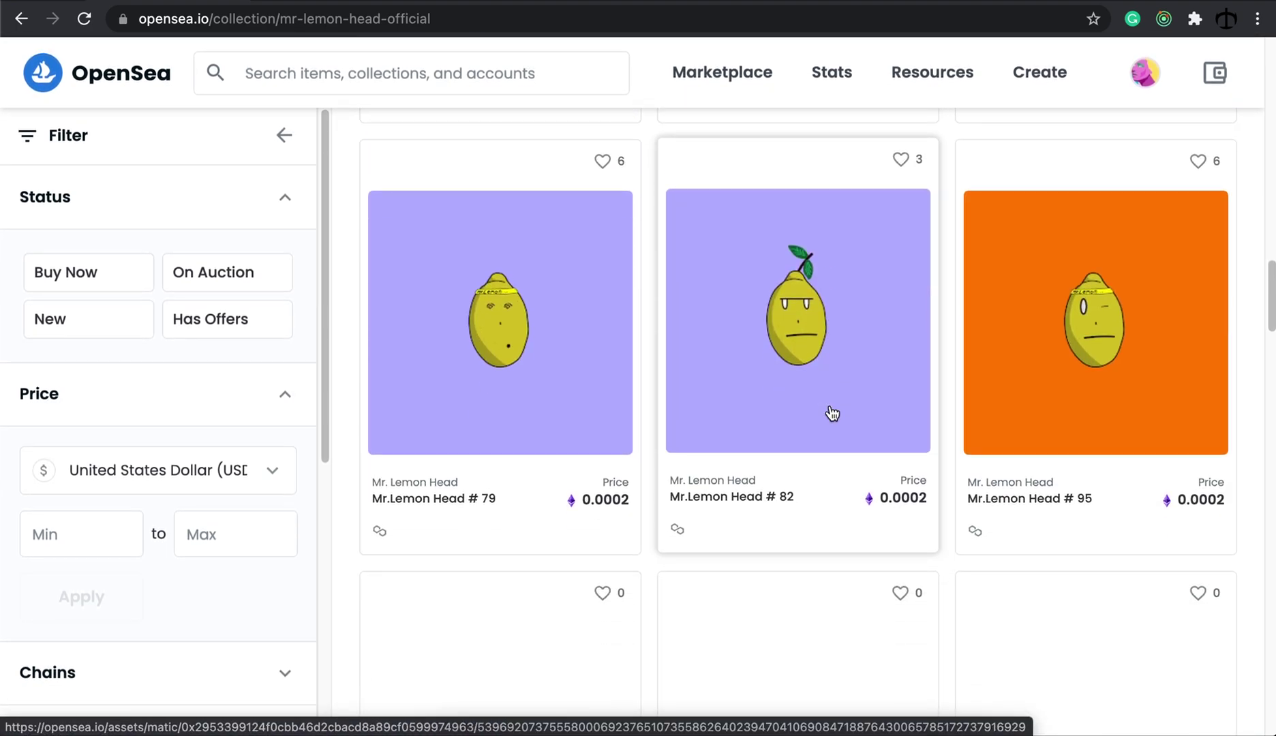
{"action": "scroll", "coordinate": [830, 412], "scroll_direction": "down", "scroll_amount": 10}
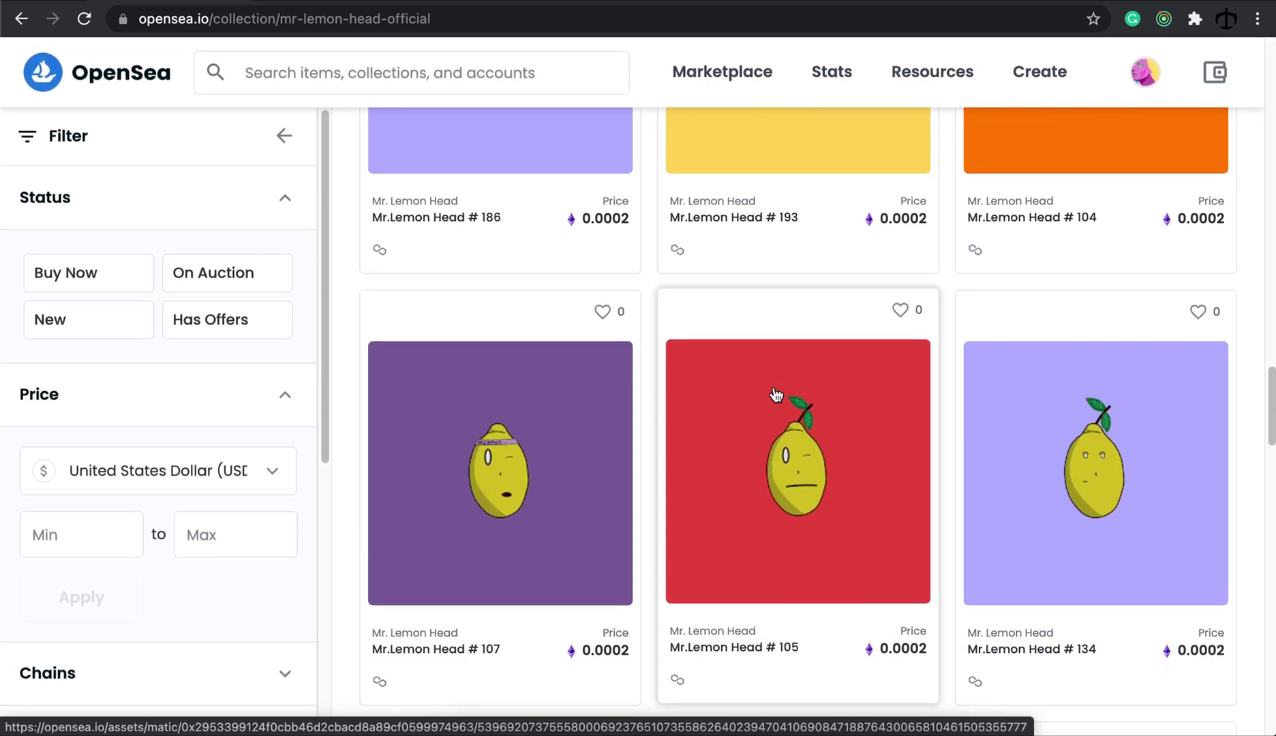
{"action": "scroll", "coordinate": [775, 394], "scroll_direction": "down", "scroll_amount": 12}
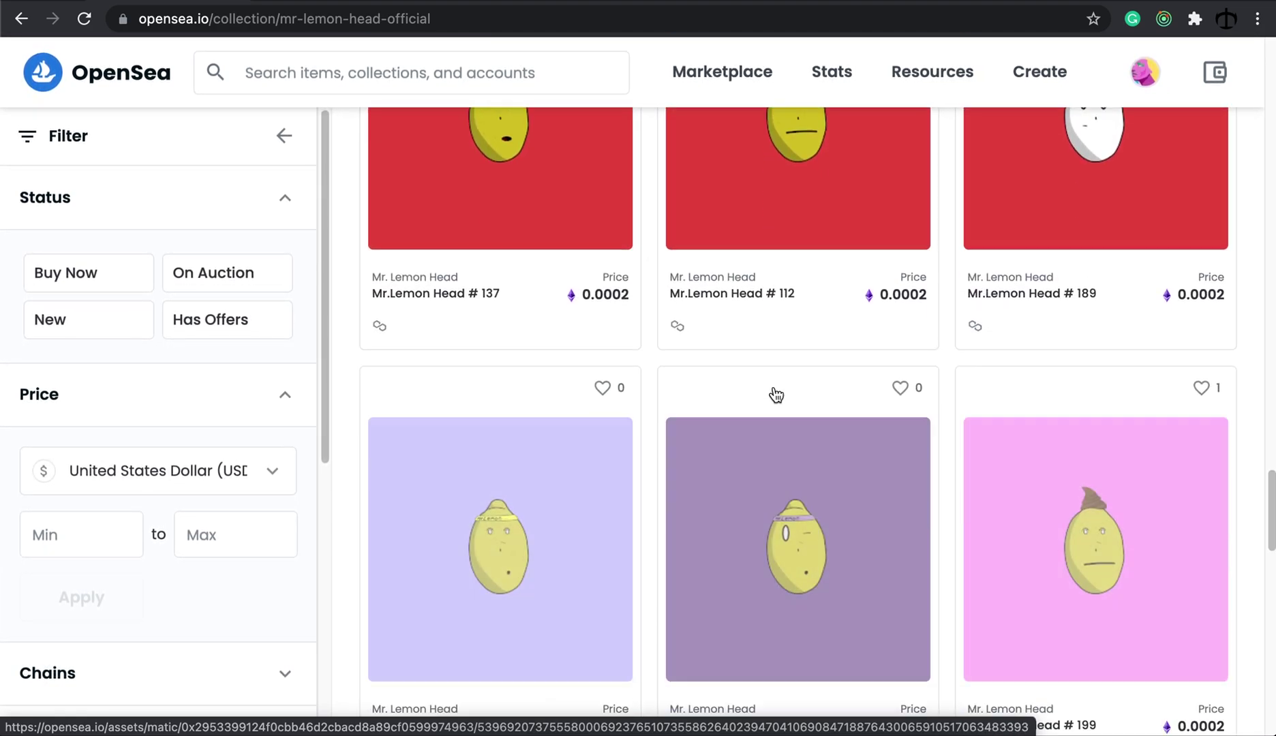
{"action": "scroll", "coordinate": [775, 394], "scroll_direction": "down", "scroll_amount": 6}
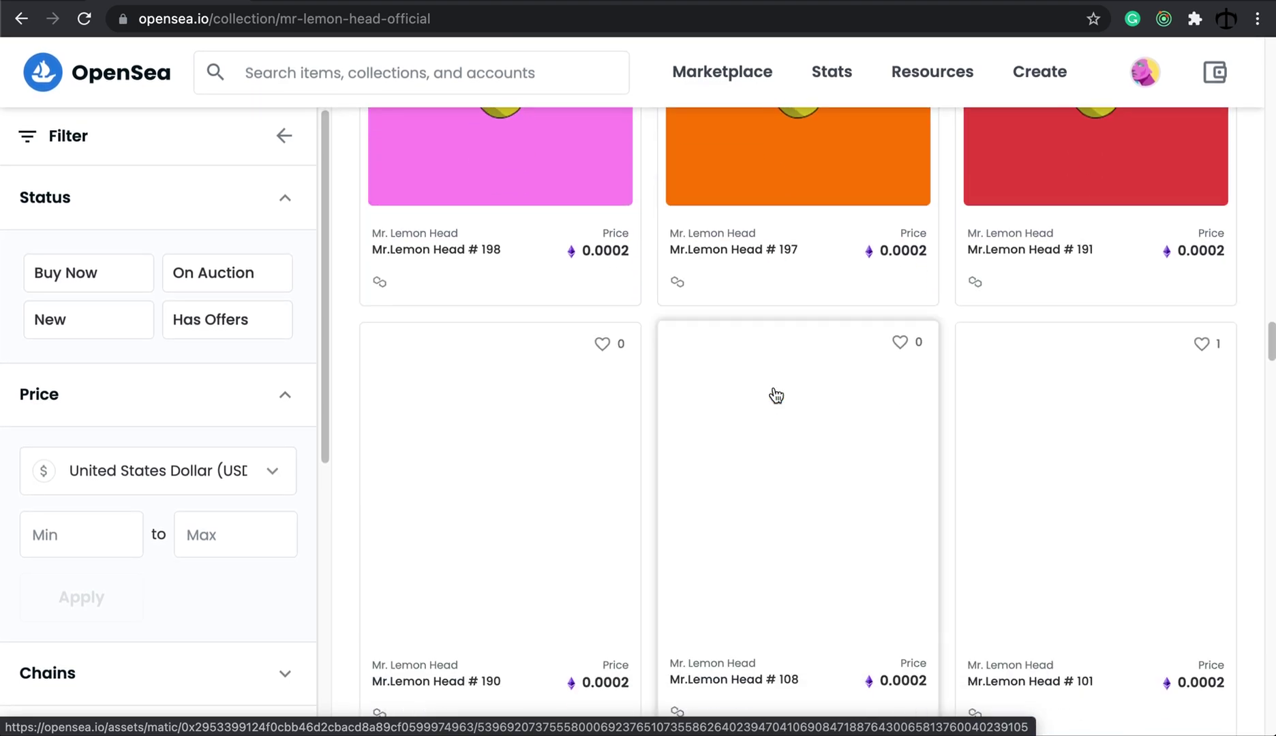
{"action": "scroll", "coordinate": [775, 394], "scroll_direction": "up", "scroll_amount": 4}
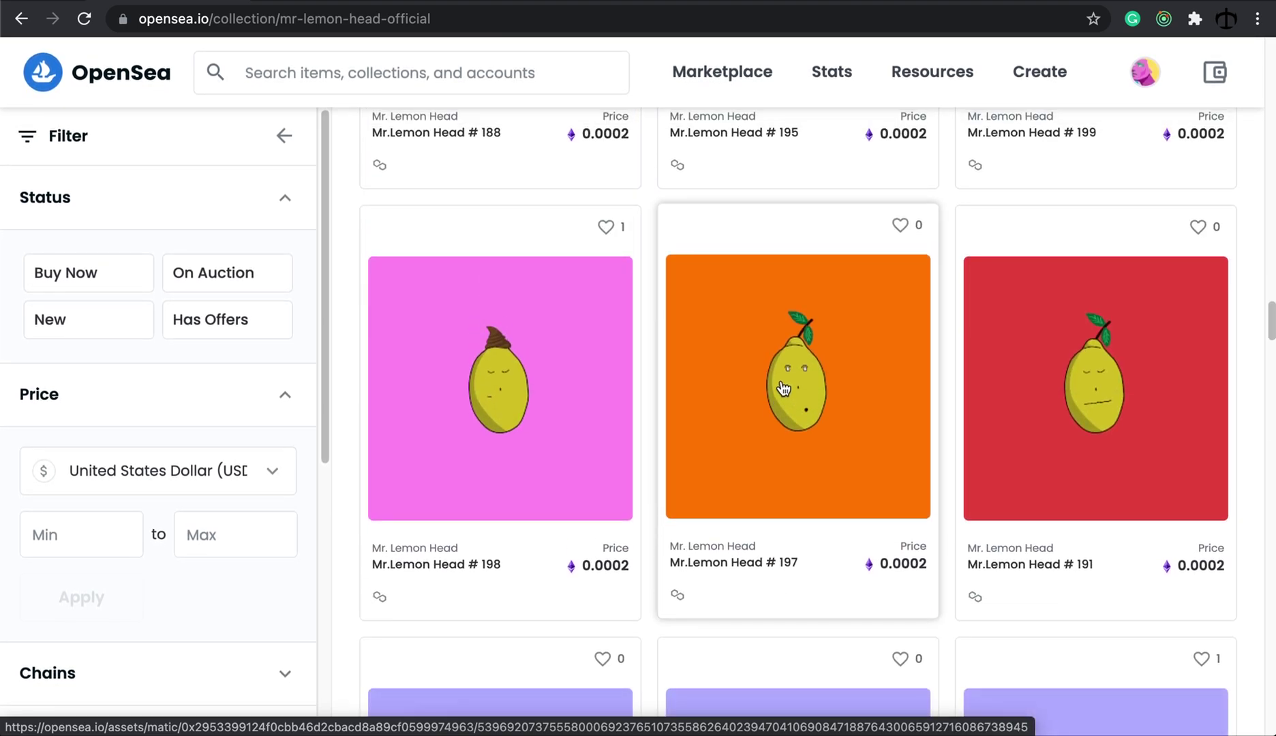
{"action": "scroll", "coordinate": [783, 389], "scroll_direction": "down", "scroll_amount": 10}
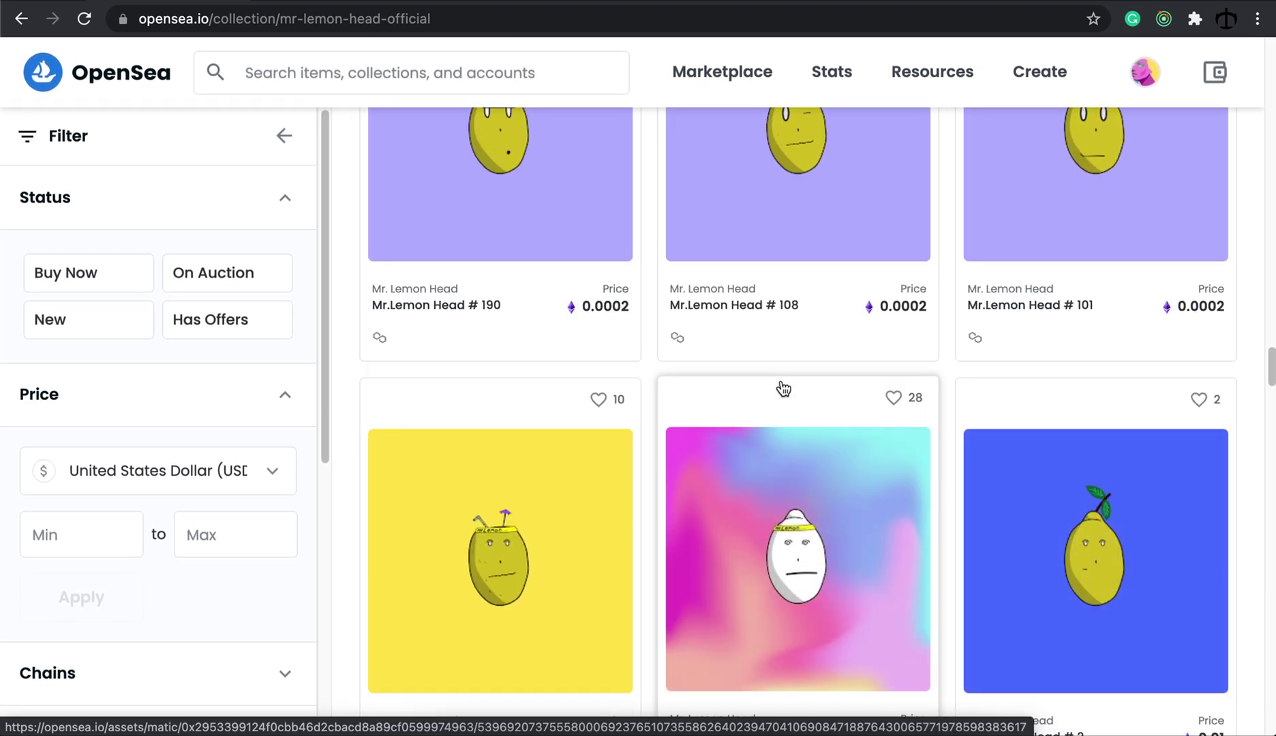
{"action": "scroll", "coordinate": [783, 388], "scroll_direction": "up", "scroll_amount": 20}
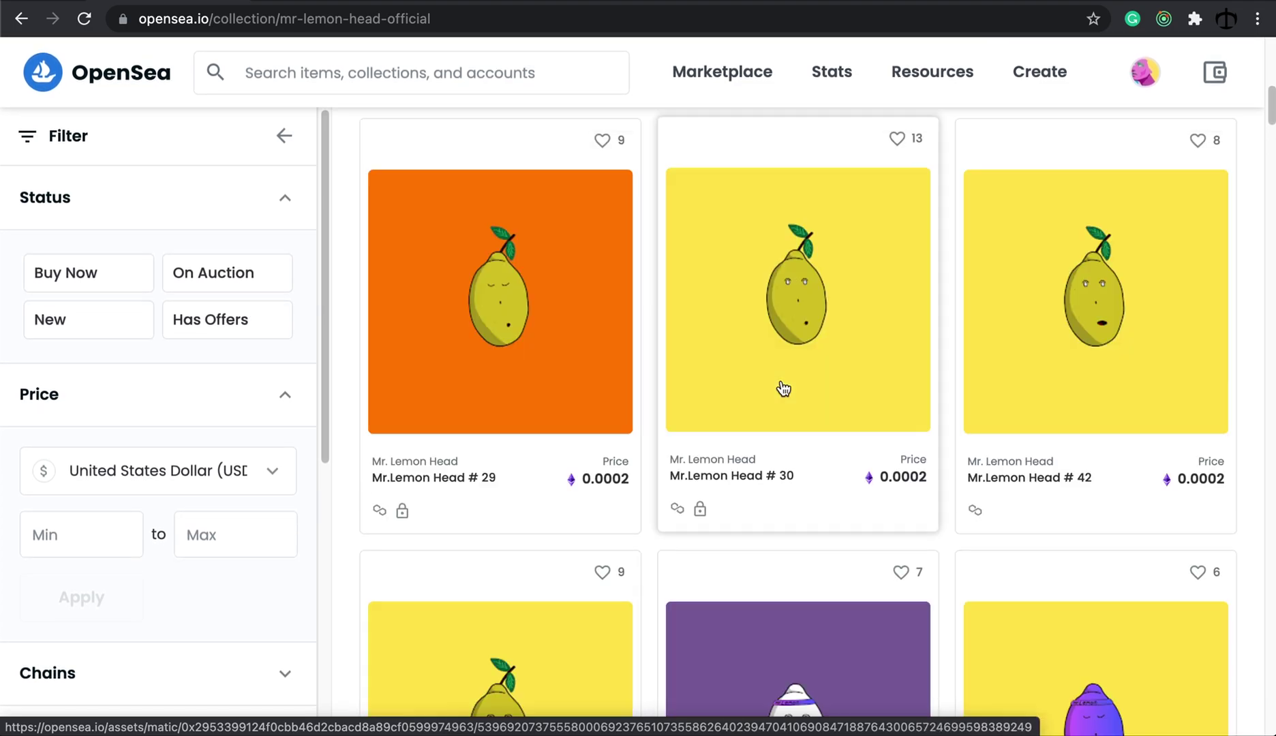